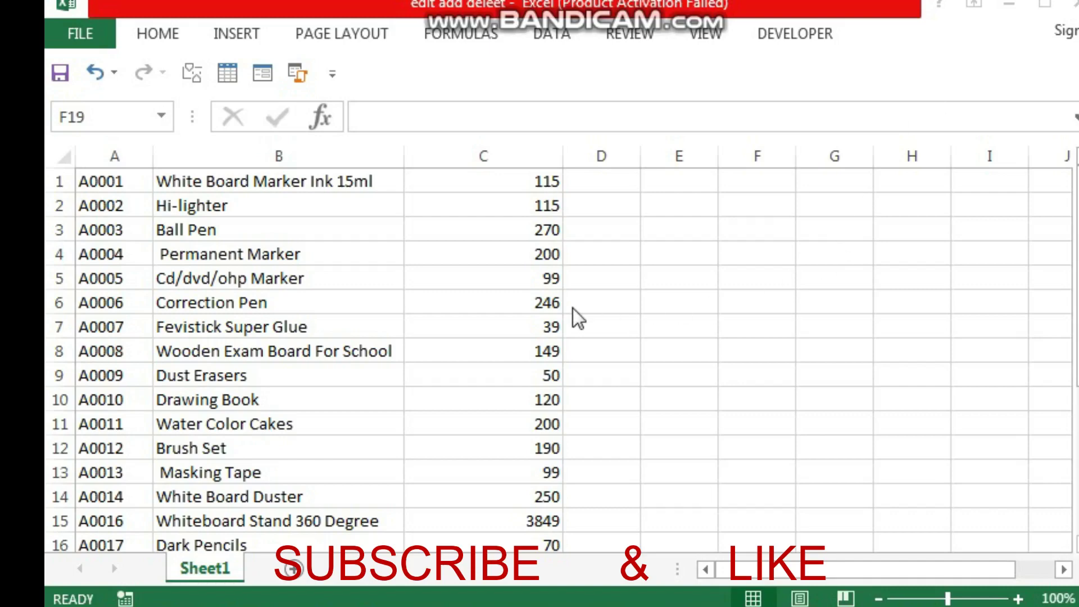
Step: Scroll through the Sheet1 product list and select the Whiteboard Stand 360 Degree entry
{"action": "scroll", "coordinate": [486, 284], "scroll_direction": "down", "scroll_amount": 2}
{"action": "scroll", "coordinate": [477, 264], "scroll_direction": "down", "scroll_amount": 1}
{"action": "scroll", "coordinate": [472, 250], "scroll_direction": "down", "scroll_amount": 3}
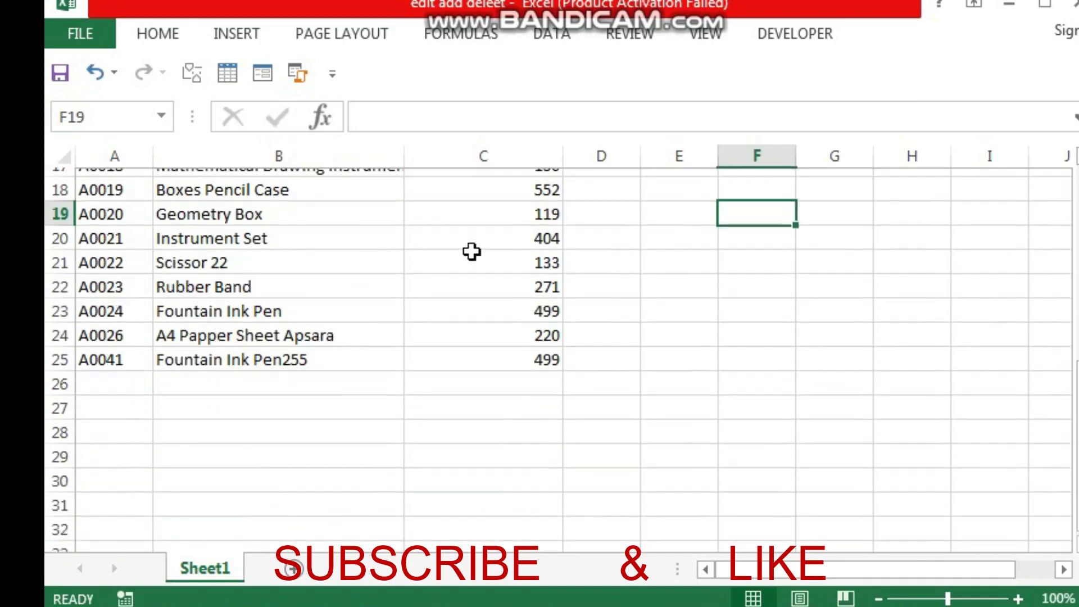
{"action": "scroll", "coordinate": [474, 251], "scroll_direction": "down", "scroll_amount": 1}
{"action": "scroll", "coordinate": [474, 248], "scroll_direction": "up", "scroll_amount": 5}
{"action": "scroll", "coordinate": [467, 245], "scroll_direction": "up", "scroll_amount": 1}
{"action": "scroll", "coordinate": [405, 276], "scroll_direction": "down", "scroll_amount": 3}
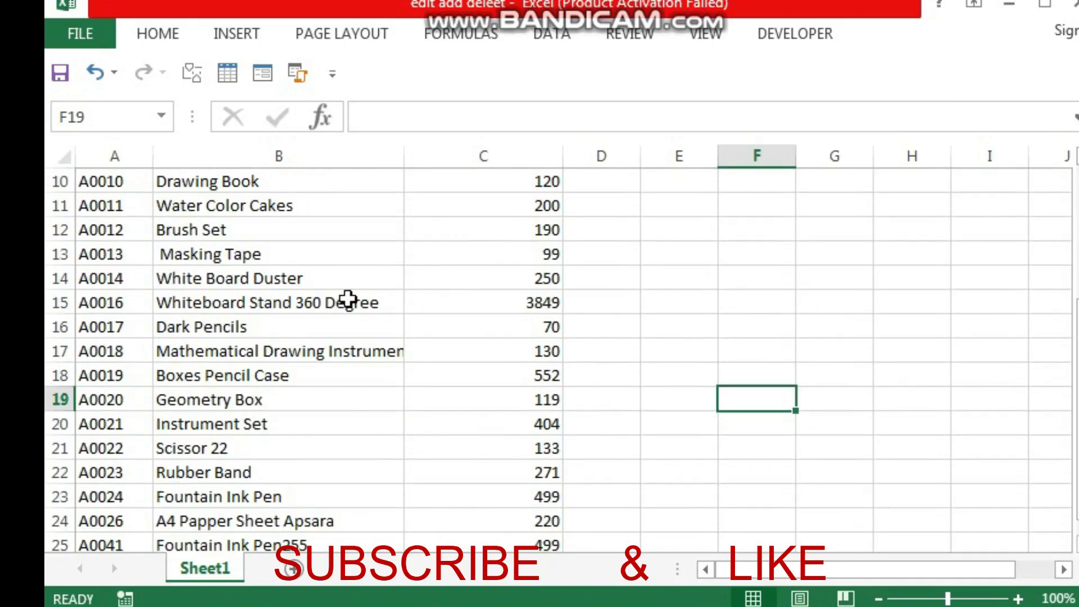
{"action": "left_click", "coordinate": [347, 303]}
{"action": "scroll", "coordinate": [343, 315], "scroll_direction": "down", "scroll_amount": 1}
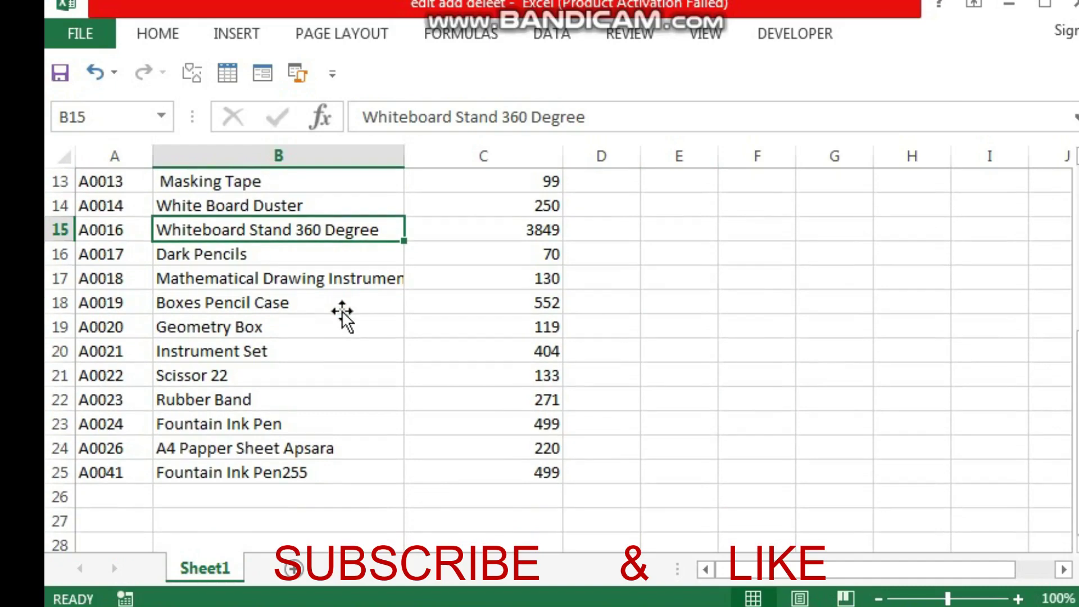
Step: Check the Instrument Set, Geometry Box and Scissor 22 entries, then show the Developer tab
{"action": "left_click", "coordinate": [318, 344]}
{"action": "left_click", "coordinate": [191, 319]}
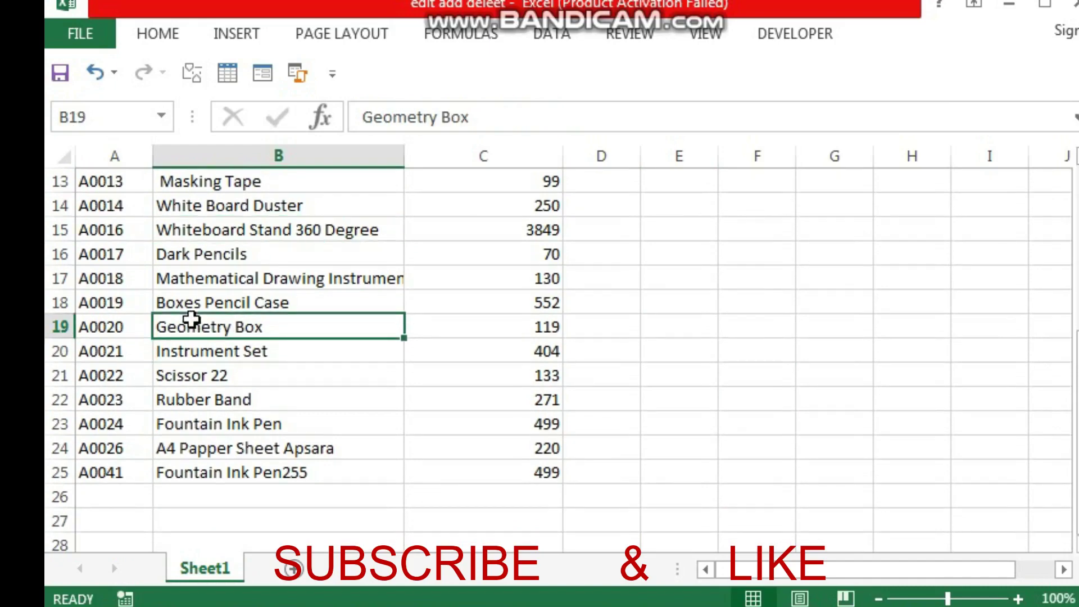
{"action": "left_click", "coordinate": [221, 376]}
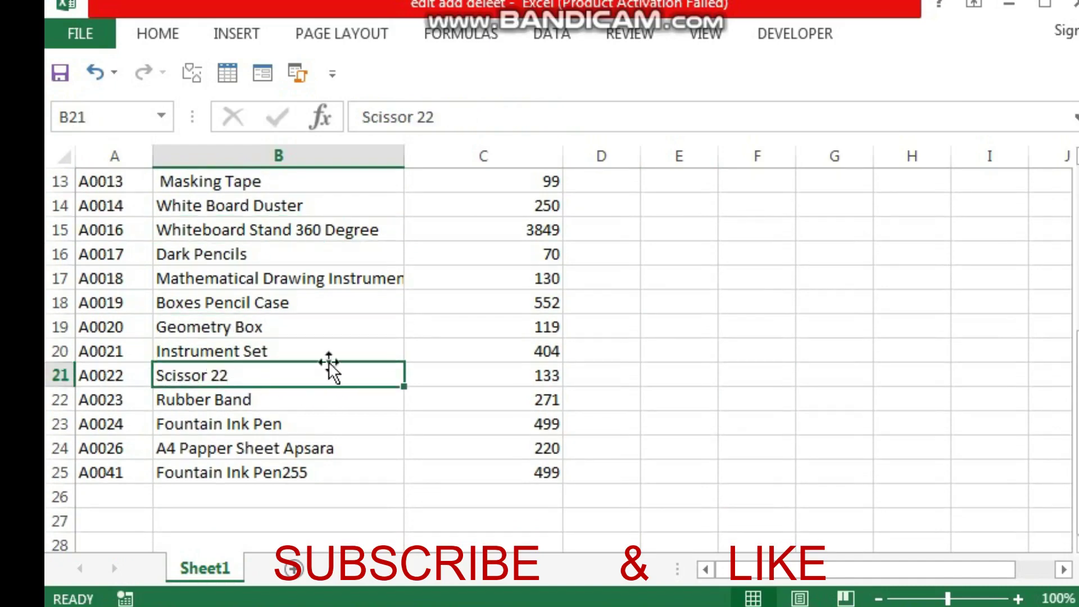
{"action": "left_click", "coordinate": [349, 319]}
{"action": "scroll", "coordinate": [396, 250], "scroll_direction": "up", "scroll_amount": 2}
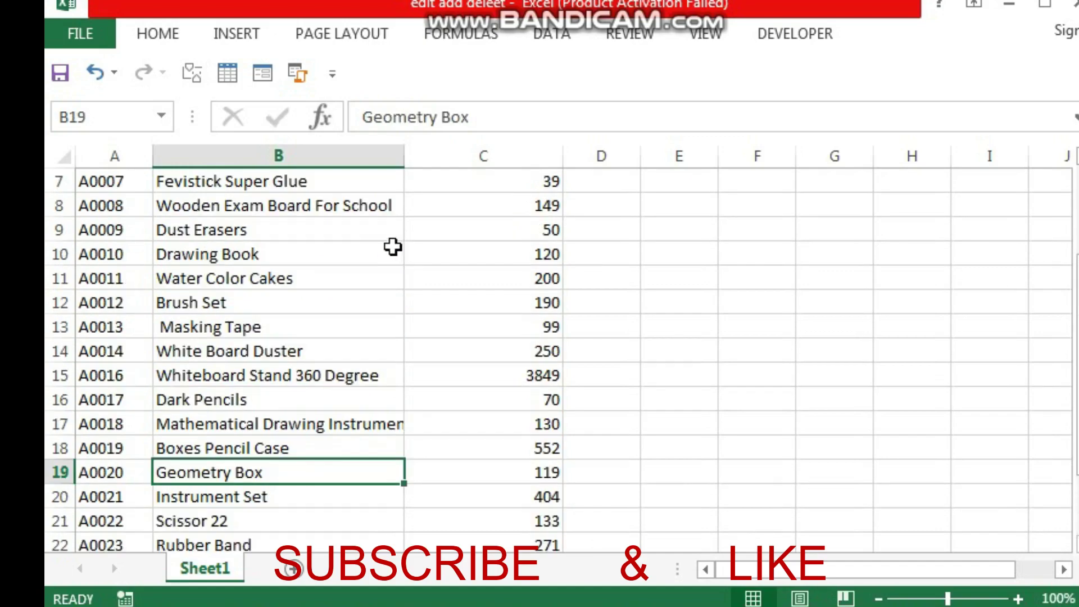
{"action": "left_click", "coordinate": [784, 32]}
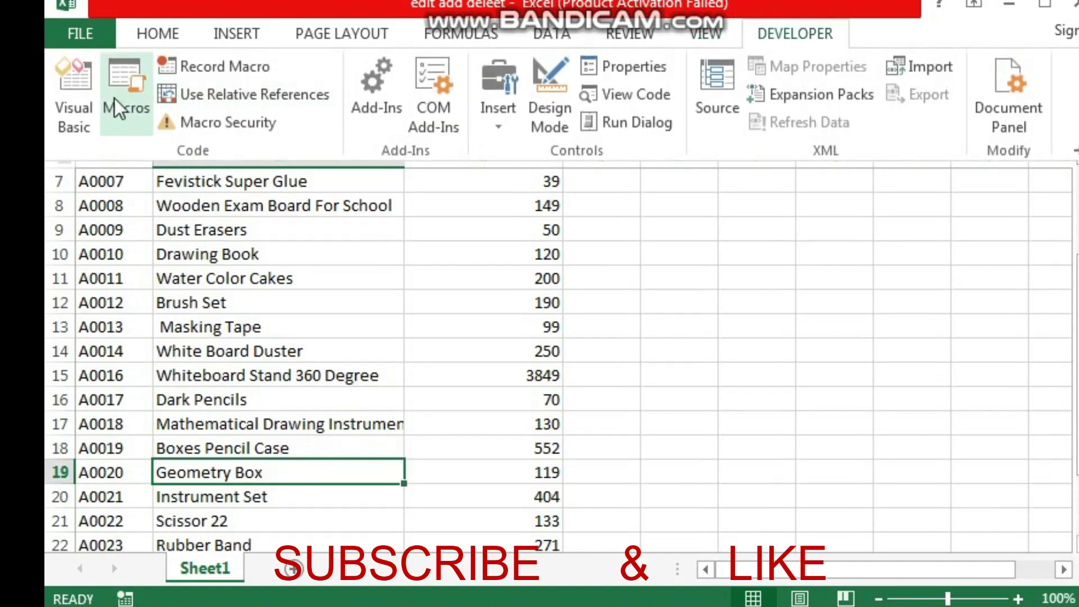
Step: Open UserForm1 in the Visual Basic editor's form designer and move the control palette aside
{"action": "left_click", "coordinate": [73, 107]}
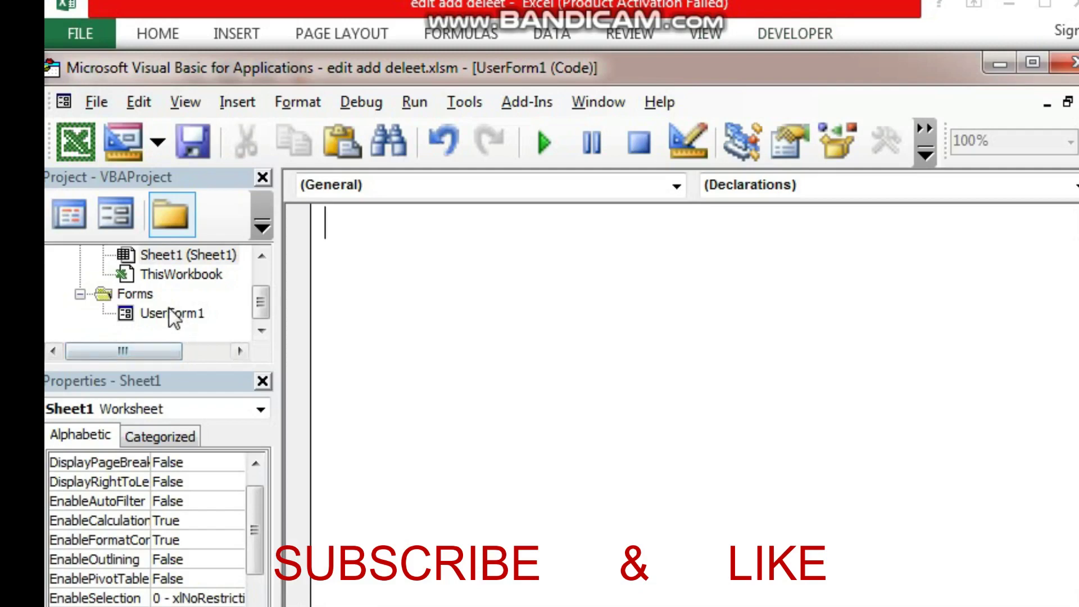
{"action": "double_click", "coordinate": [172, 312]}
{"action": "left_click", "coordinate": [787, 431]}
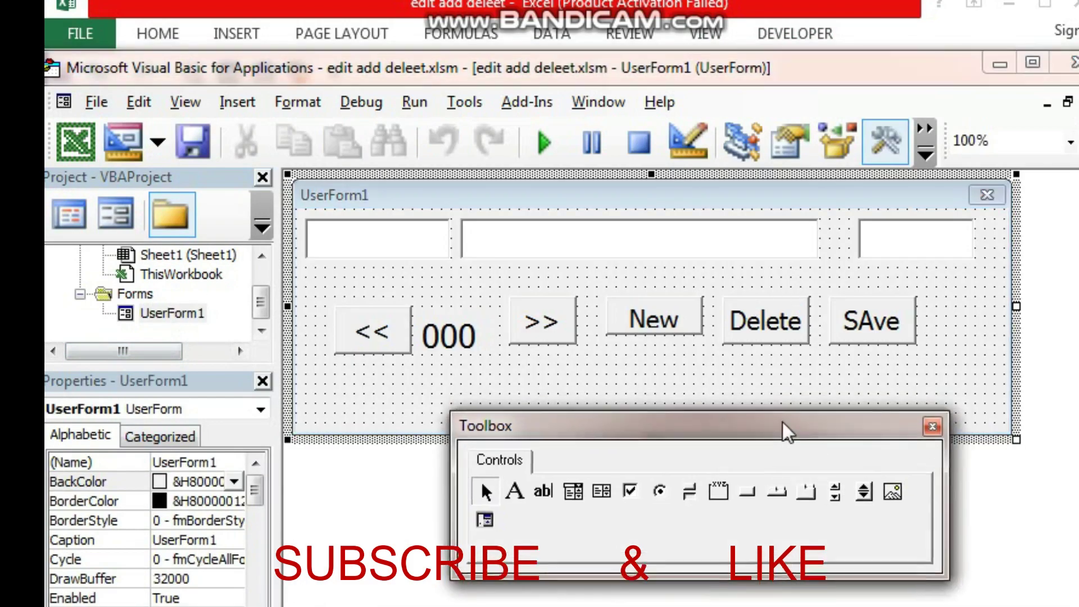
{"action": "left_click_drag", "start_coordinate": [786, 431], "coordinate": [777, 448]}
Step: Inspect the three text boxes, the <<, >>, New, Delete, SAve buttons and the 000 label
{"action": "left_click", "coordinate": [396, 241]}
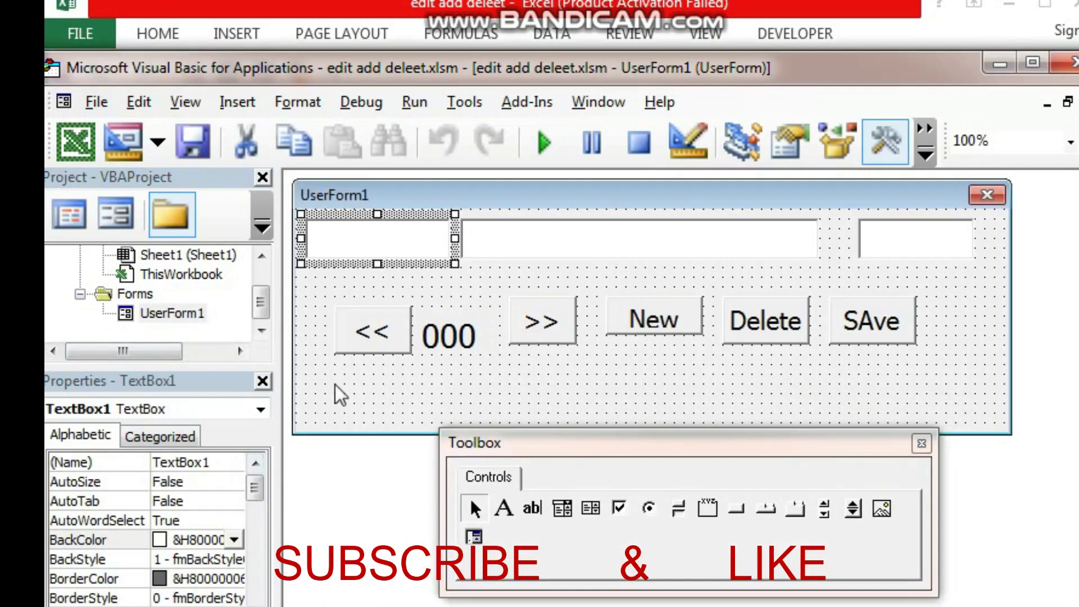
{"action": "left_click", "coordinate": [568, 236]}
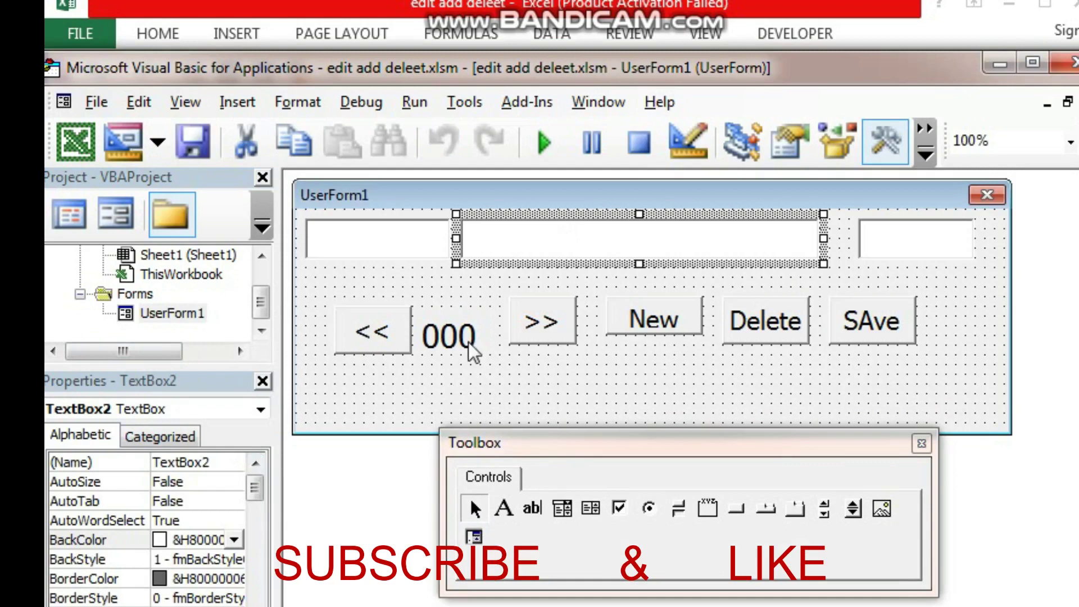
{"action": "left_click", "coordinate": [910, 256]}
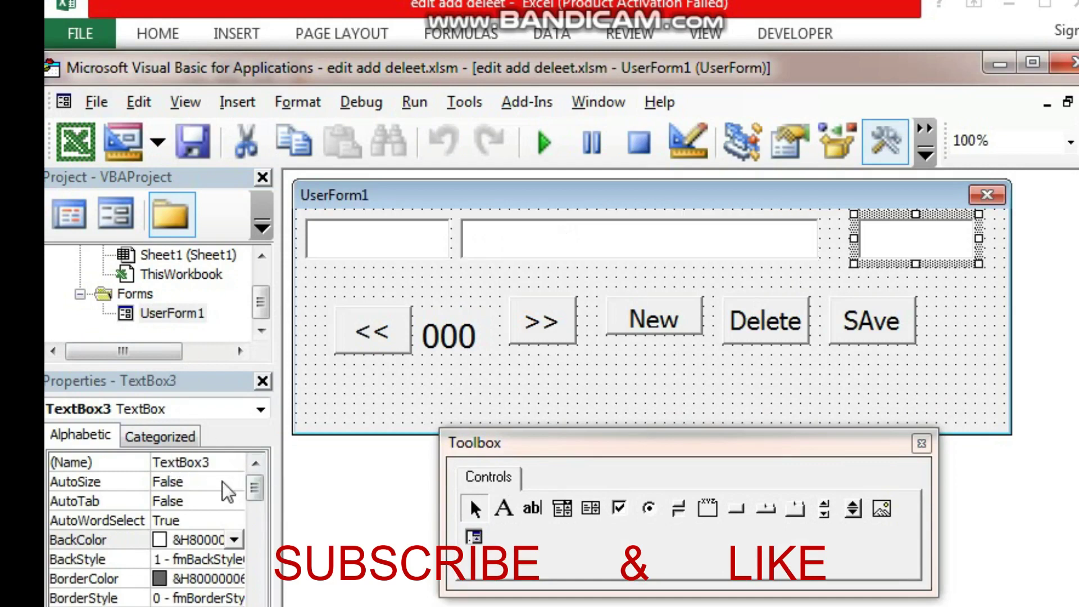
{"action": "left_click", "coordinate": [391, 345]}
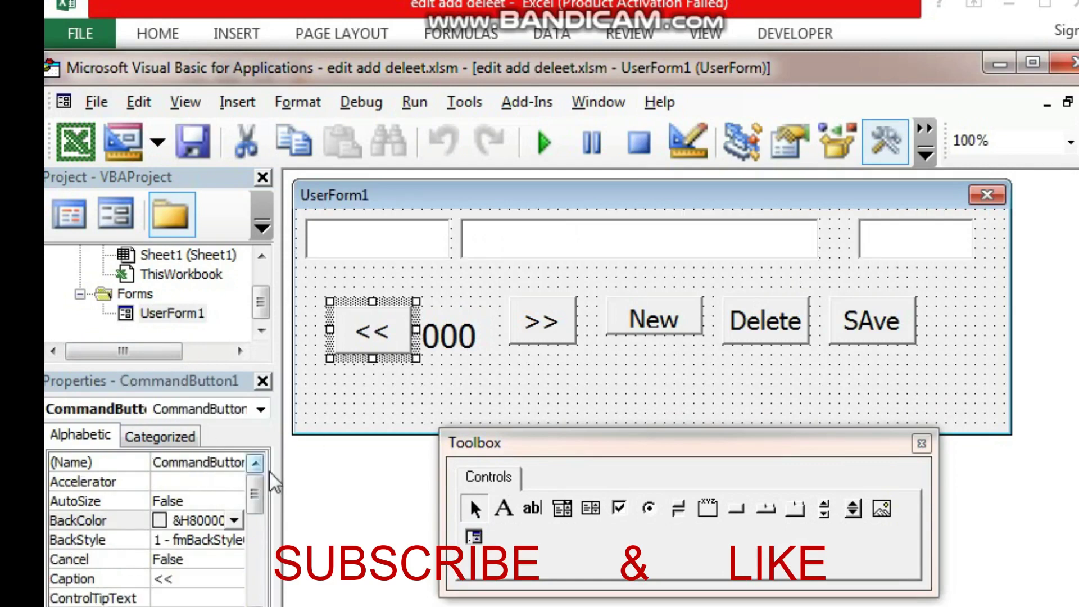
{"action": "left_click", "coordinate": [540, 332]}
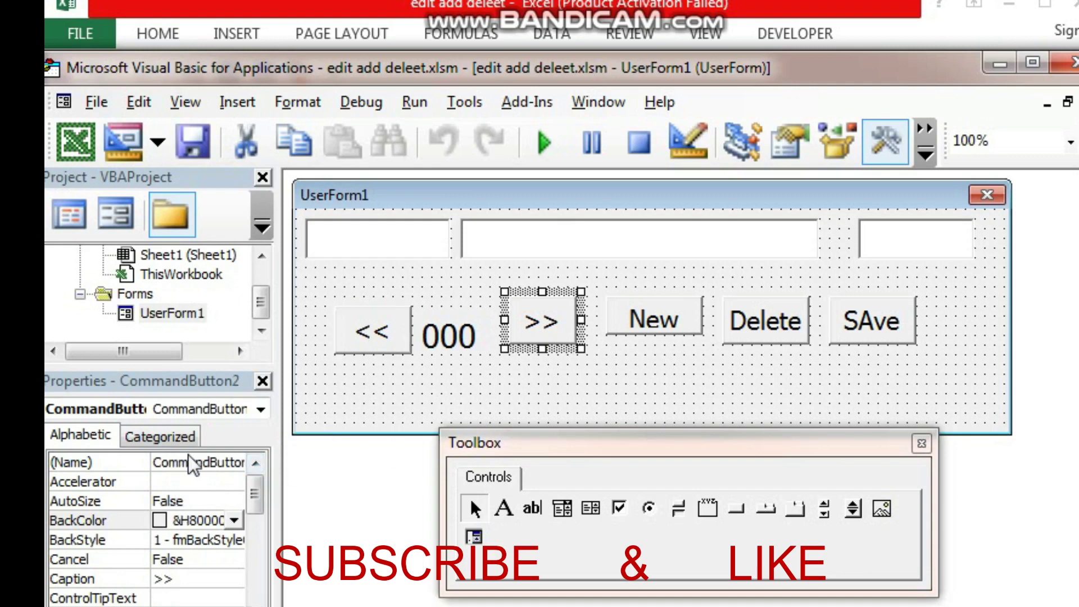
{"action": "left_click", "coordinate": [213, 462]}
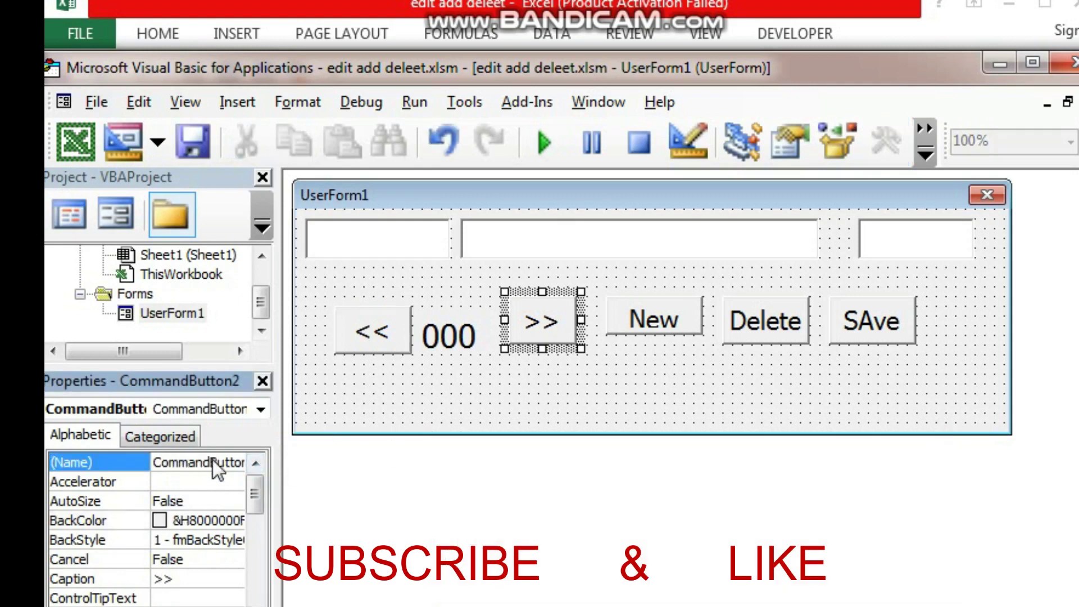
{"action": "left_click", "coordinate": [652, 326]}
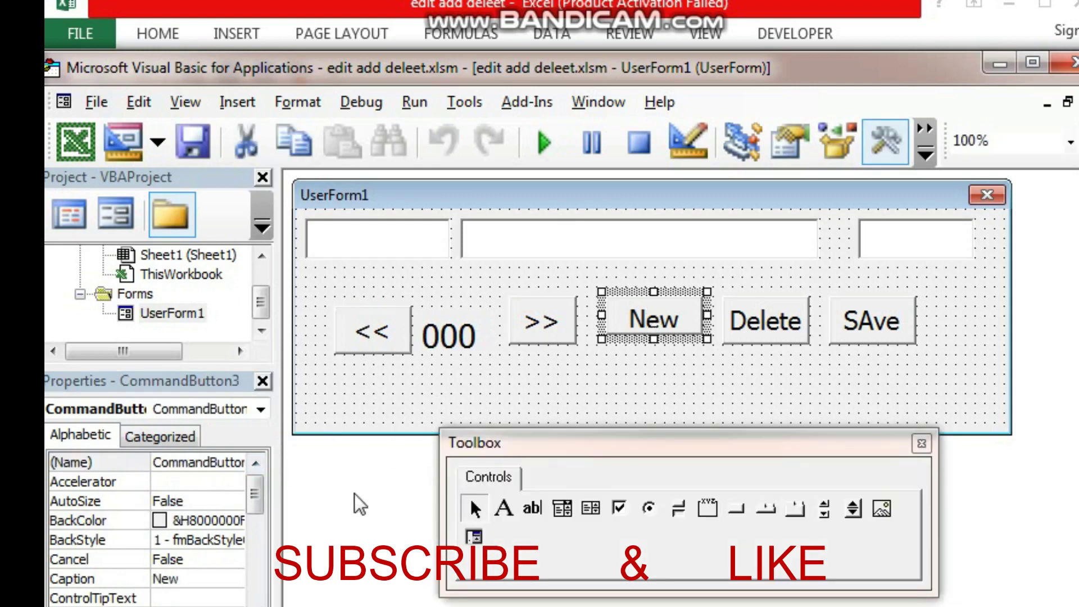
{"action": "left_click", "coordinate": [764, 333]}
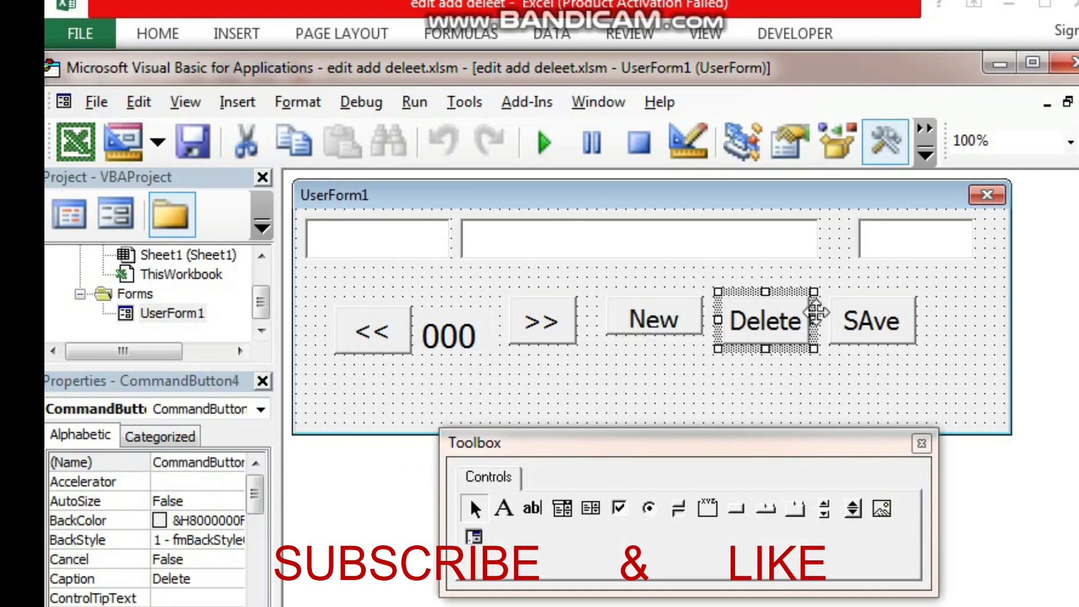
{"action": "left_click", "coordinate": [896, 330]}
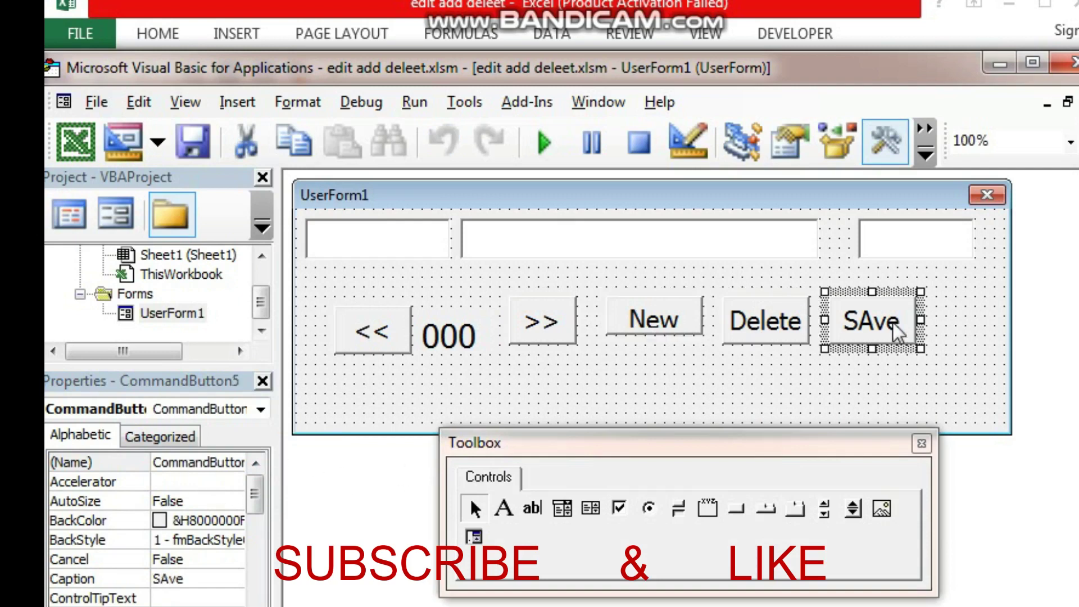
{"action": "left_click", "coordinate": [447, 335]}
{"action": "left_click", "coordinate": [183, 461]}
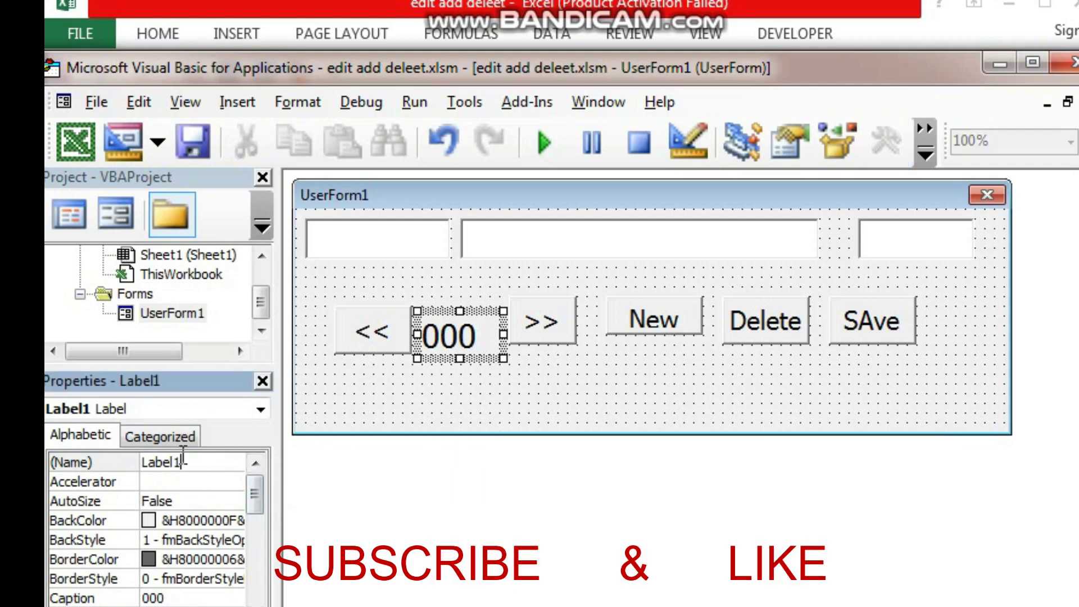
Step: Nudge the 000 label and the << button slightly upward so they line up
{"action": "left_click", "coordinate": [478, 396]}
{"action": "left_click", "coordinate": [472, 340]}
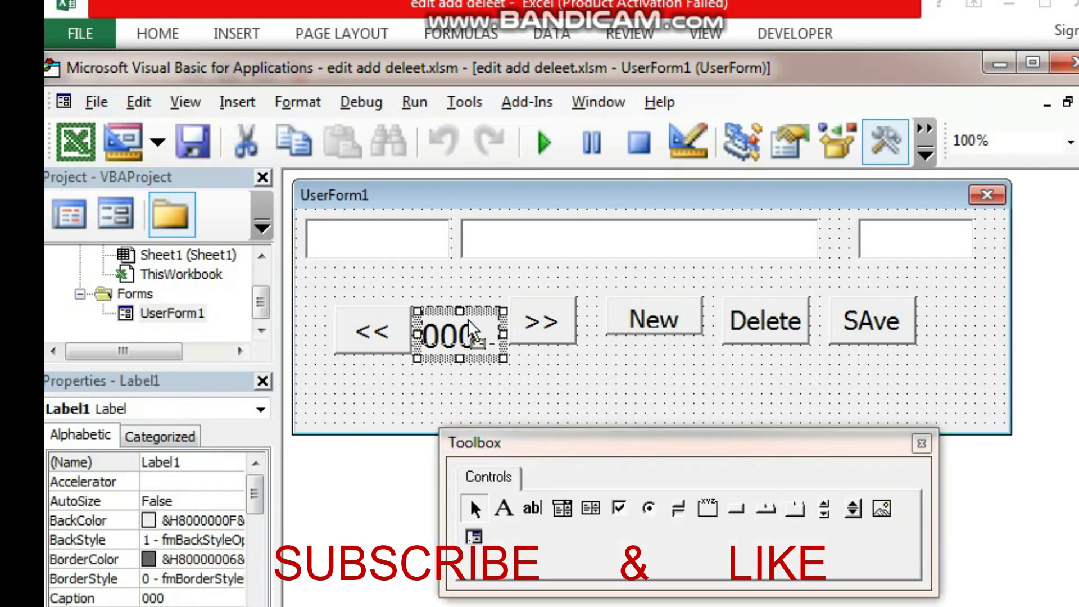
{"action": "left_click_drag", "start_coordinate": [472, 340], "coordinate": [472, 330]}
{"action": "left_click", "coordinate": [378, 365]}
{"action": "left_click", "coordinate": [378, 351]}
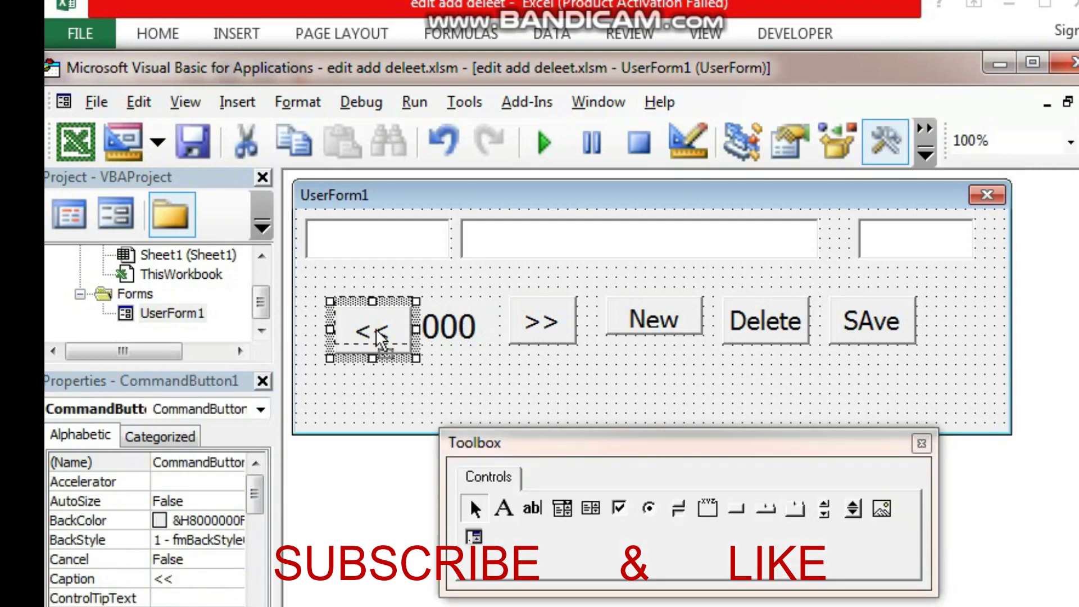
{"action": "left_click_drag", "start_coordinate": [378, 351], "coordinate": [379, 341]}
{"action": "left_click", "coordinate": [419, 376]}
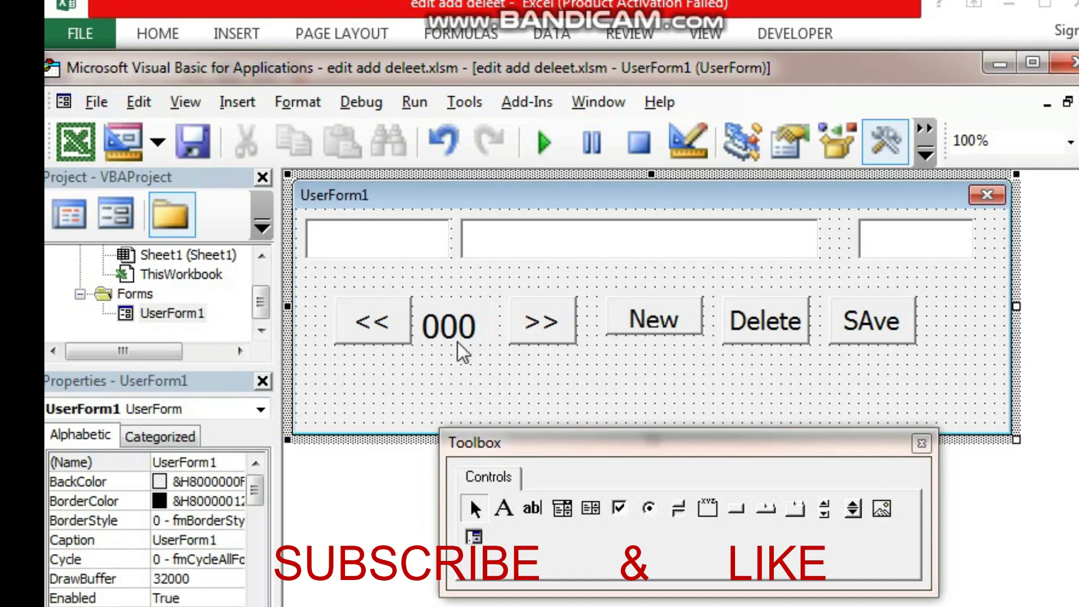
Step: Replace the empty UserForm_Click routine with the declaration Dim A, X, I As Integer
{"action": "double_click", "coordinate": [510, 389]}
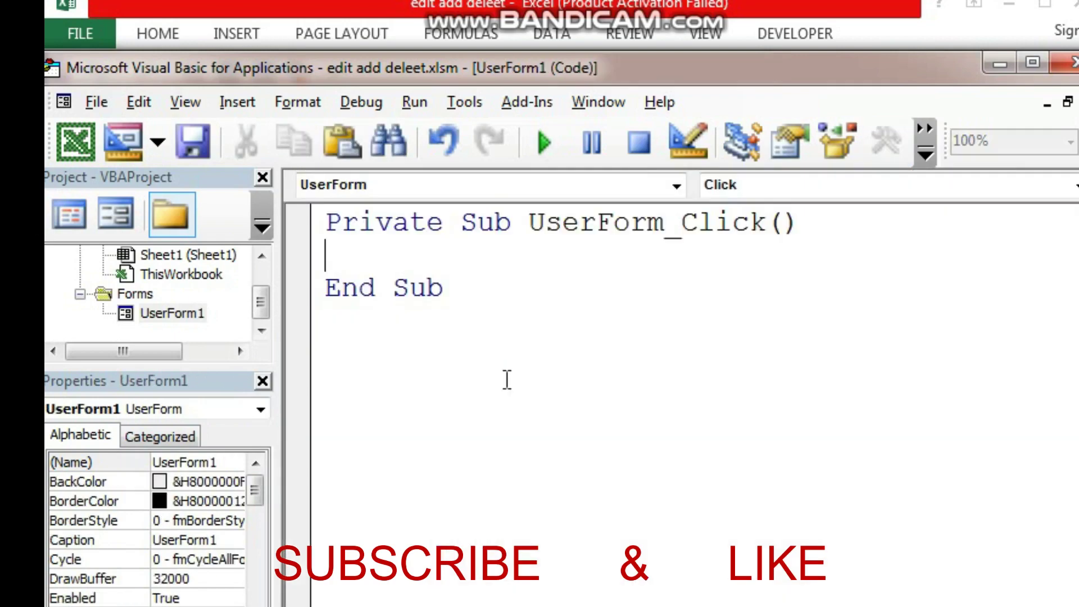
{"action": "left_click_drag", "start_coordinate": [494, 341], "coordinate": [314, 213]}
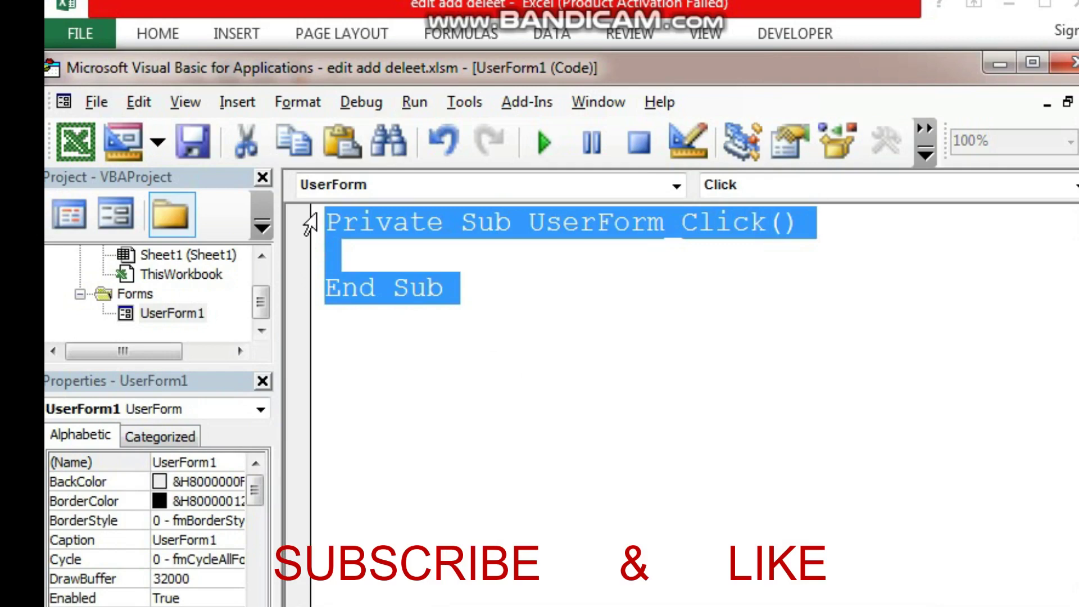
{"action": "key", "text": "Delete"}
{"action": "type", "text": "D"}
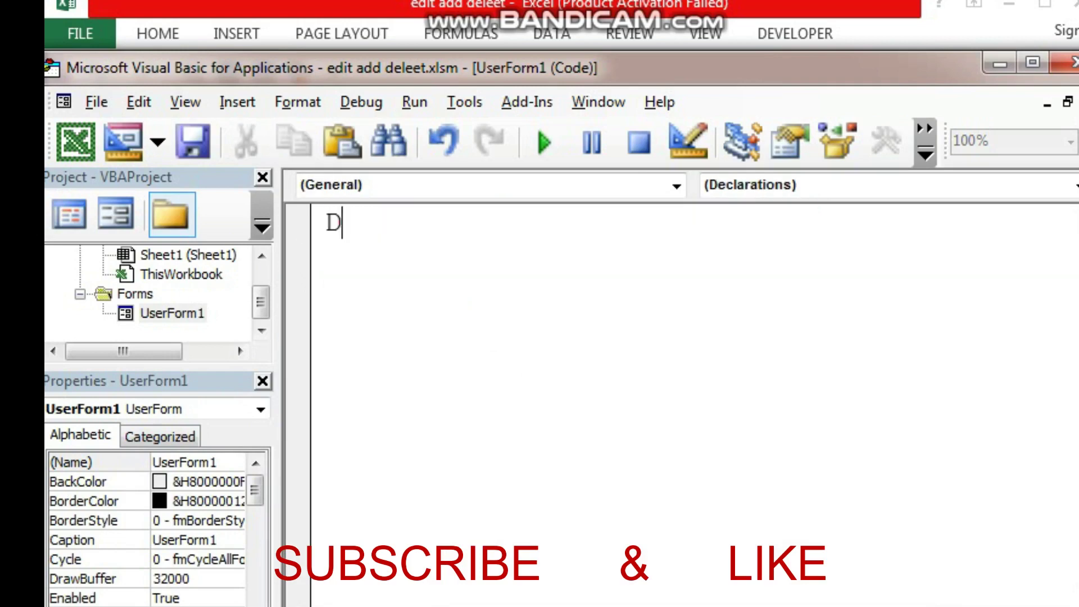
{"action": "type", "text": "IM A, "}
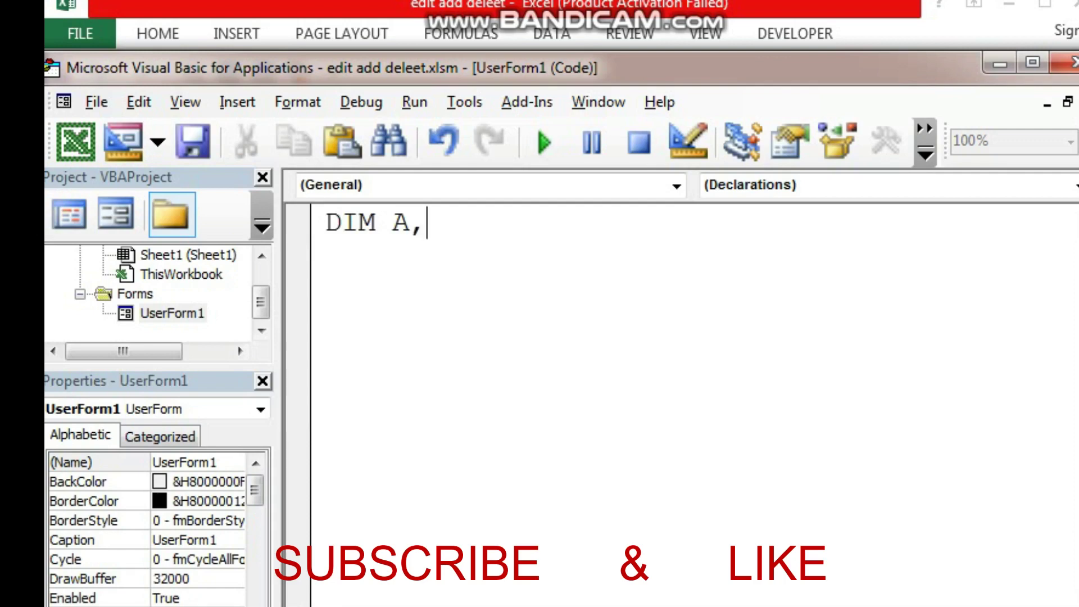
{"action": "type", "text": "X, "}
{"action": "type", "text": "I "}
{"action": "type", "text": "AS "}
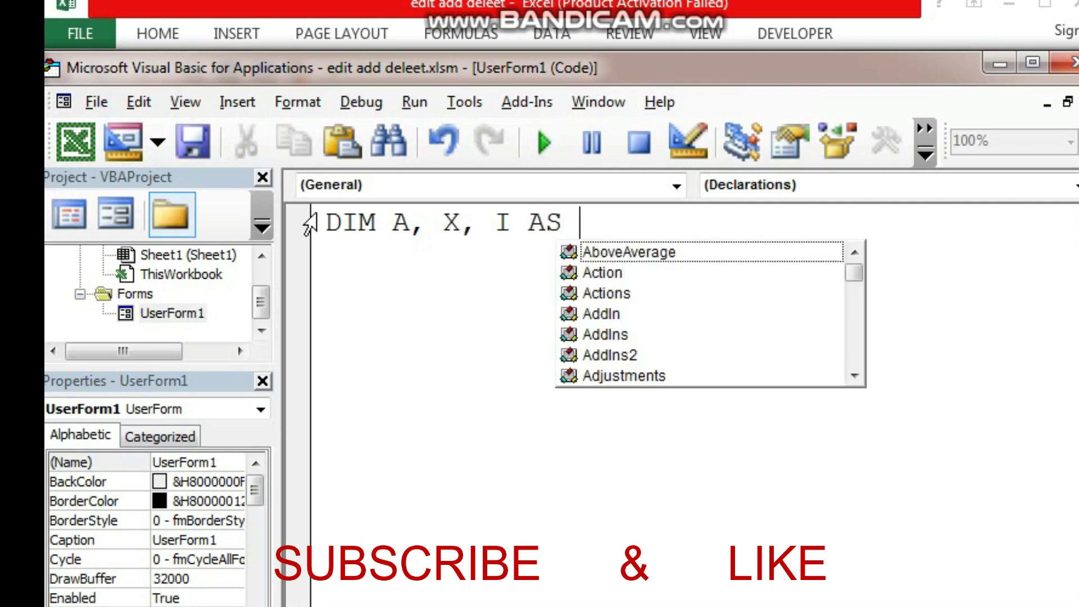
{"action": "type", "text": "INT"}
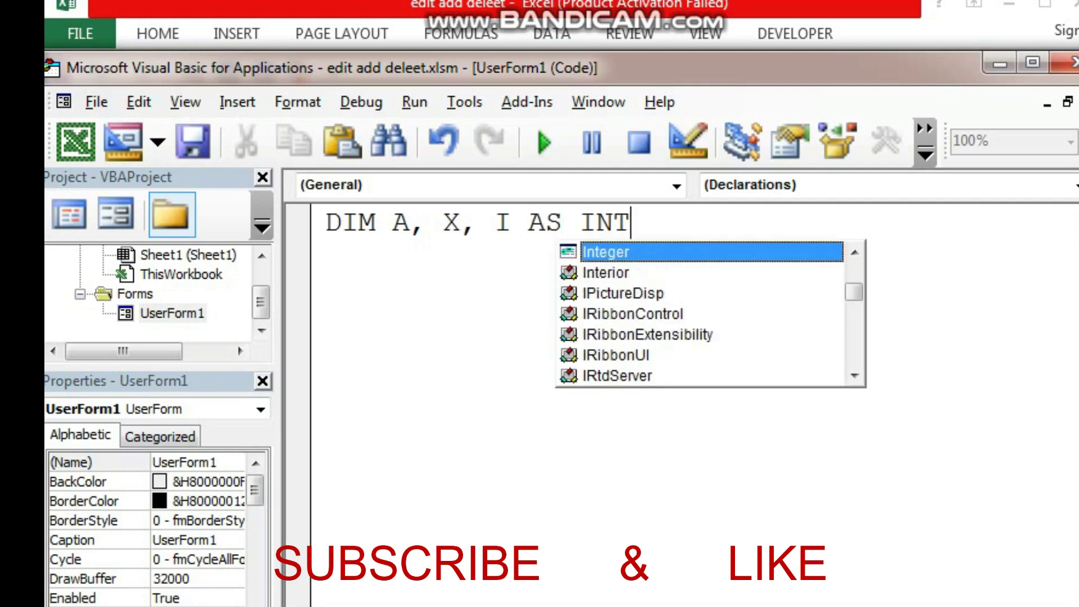
{"action": "double_click", "coordinate": [598, 253]}
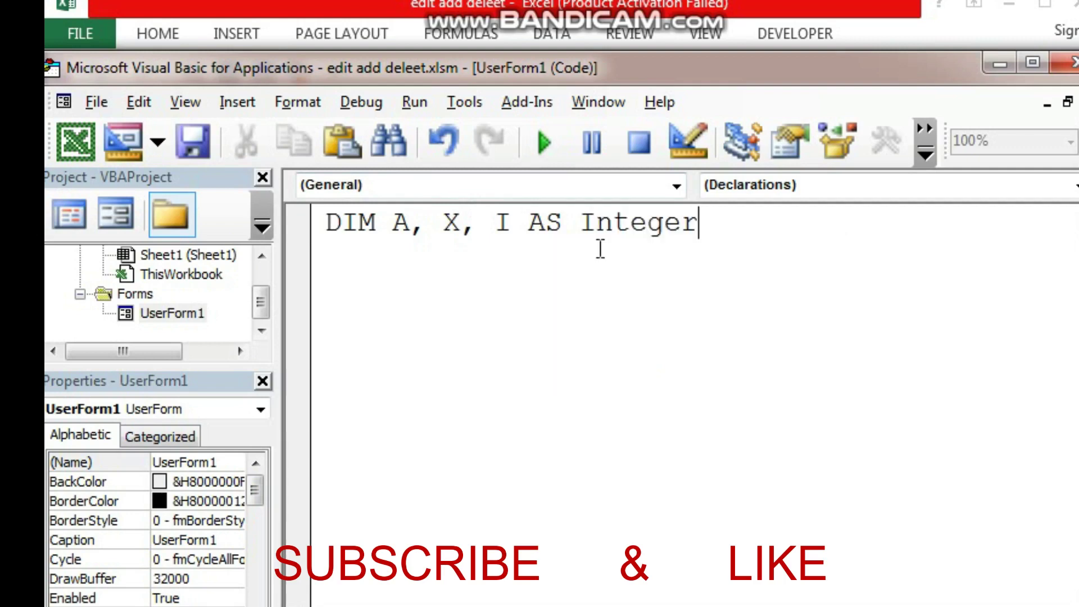
{"action": "key", "text": "Return"}
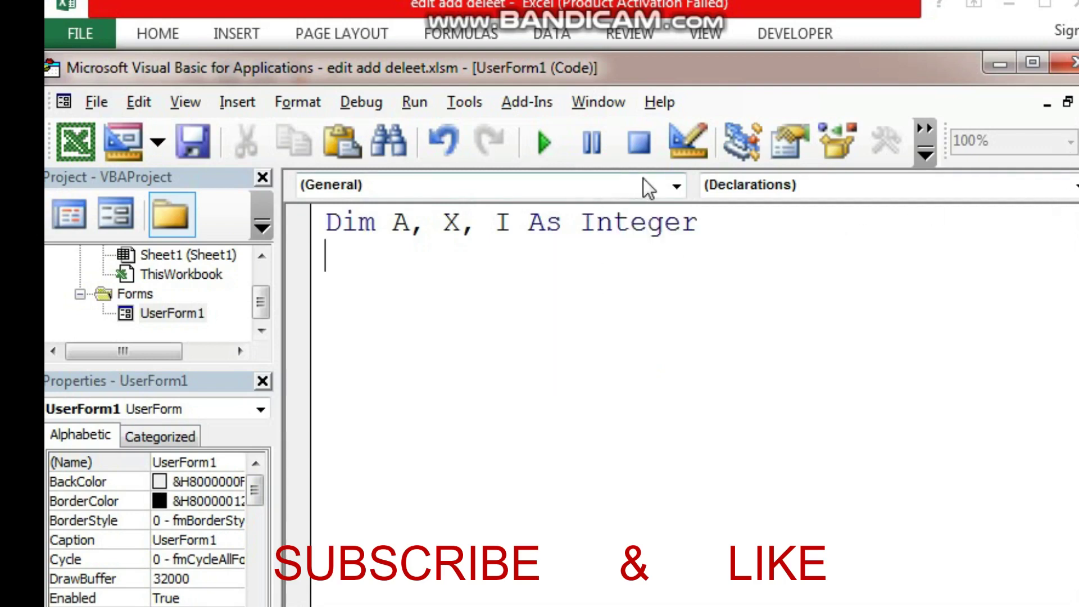
Step: Add a UserForm_Initialize procedure, delete UserForm_Click, and retype the variables as a,x,i
{"action": "left_click", "coordinate": [676, 186]}
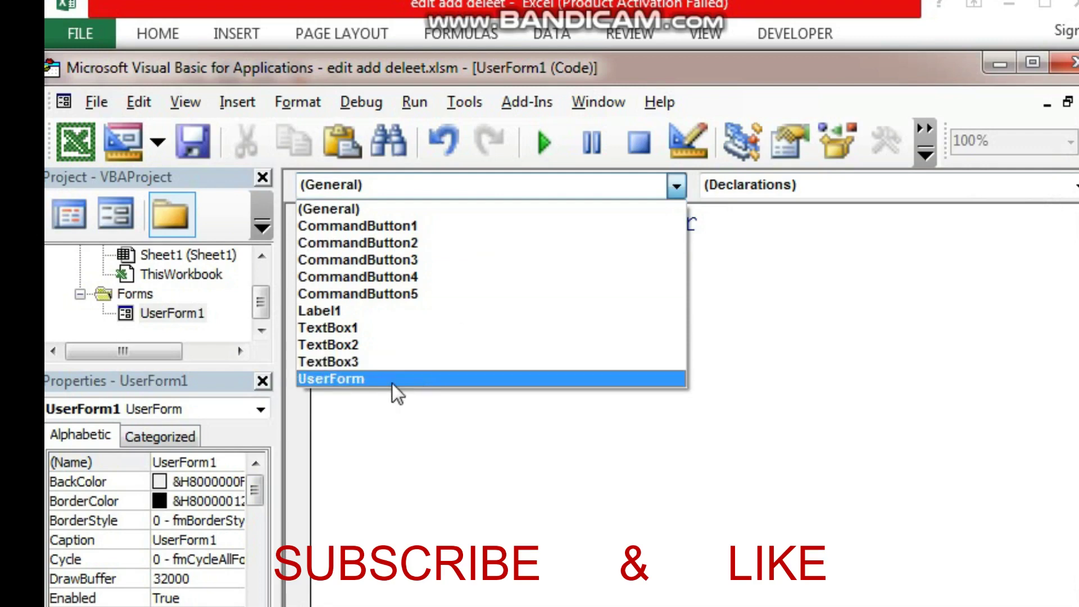
{"action": "left_click", "coordinate": [332, 378]}
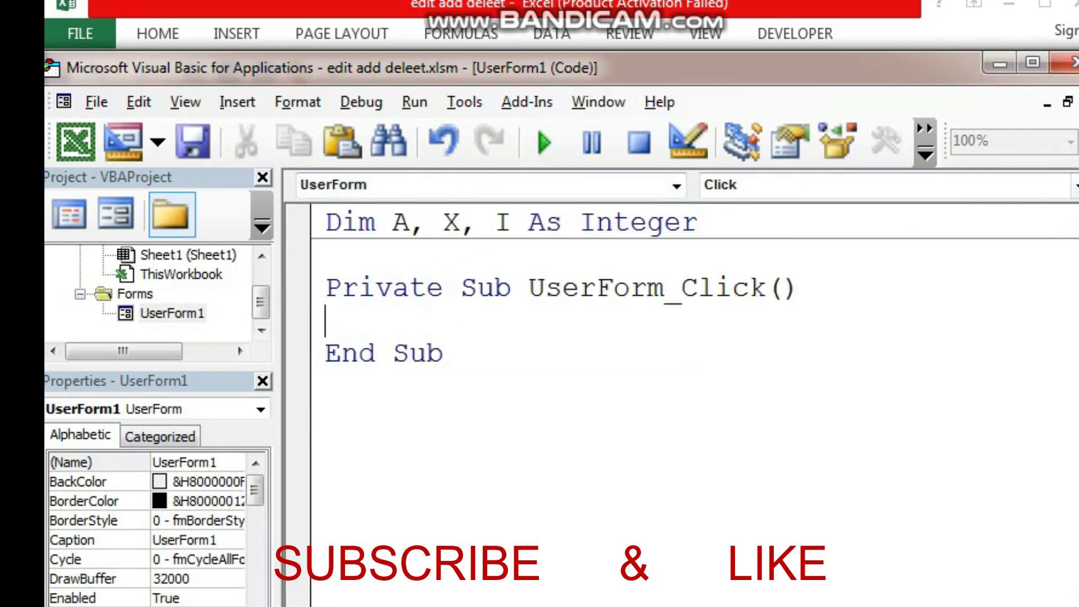
{"action": "left_click", "coordinate": [1073, 186]}
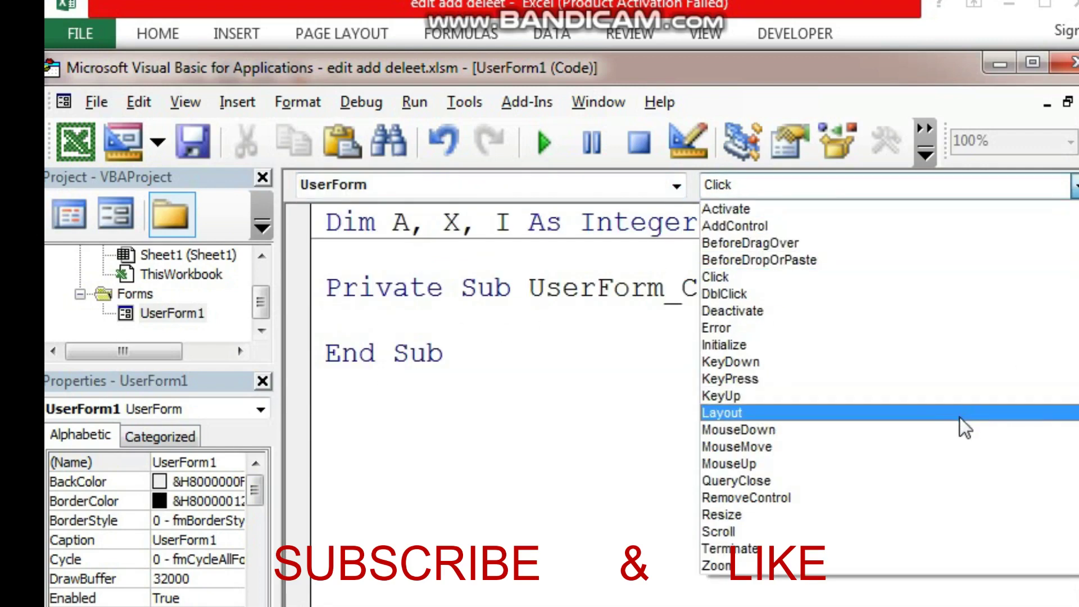
{"action": "left_click", "coordinate": [891, 345]}
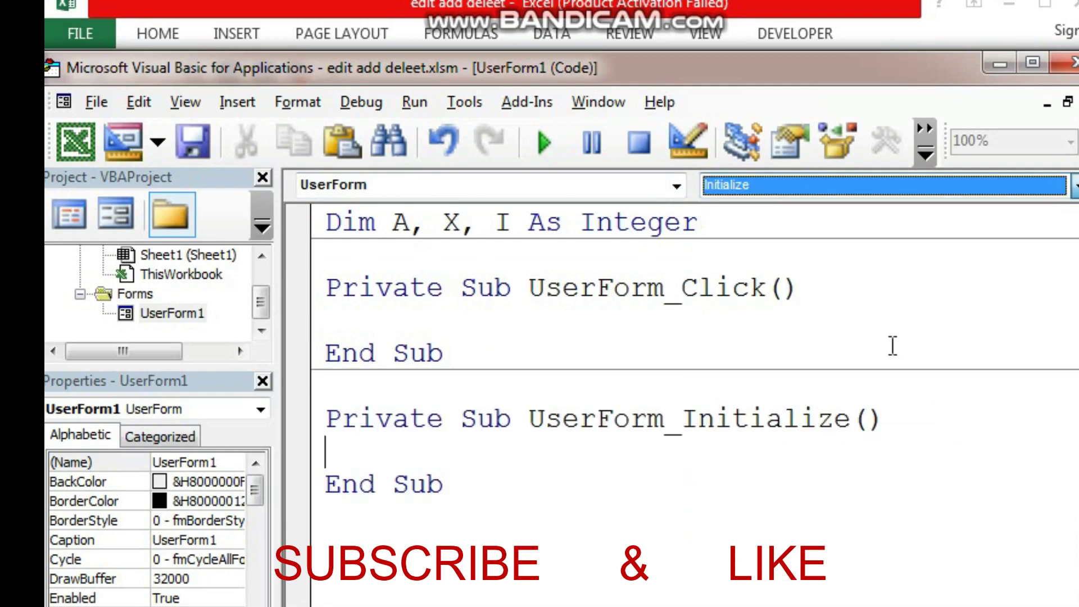
{"action": "mouse_move", "coordinate": [443, 354]}
{"action": "left_mouse_down"}
{"action": "mouse_move", "coordinate": [361, 326]}
{"action": "mouse_move", "coordinate": [397, 264]}
{"action": "left_mouse_up"}
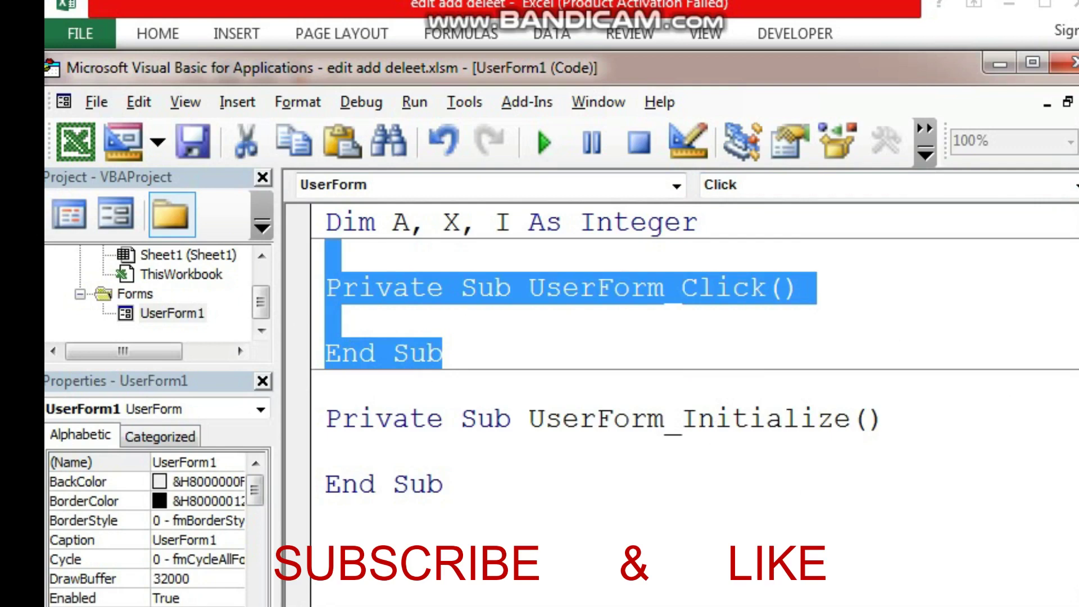
{"action": "key", "text": "Delete"}
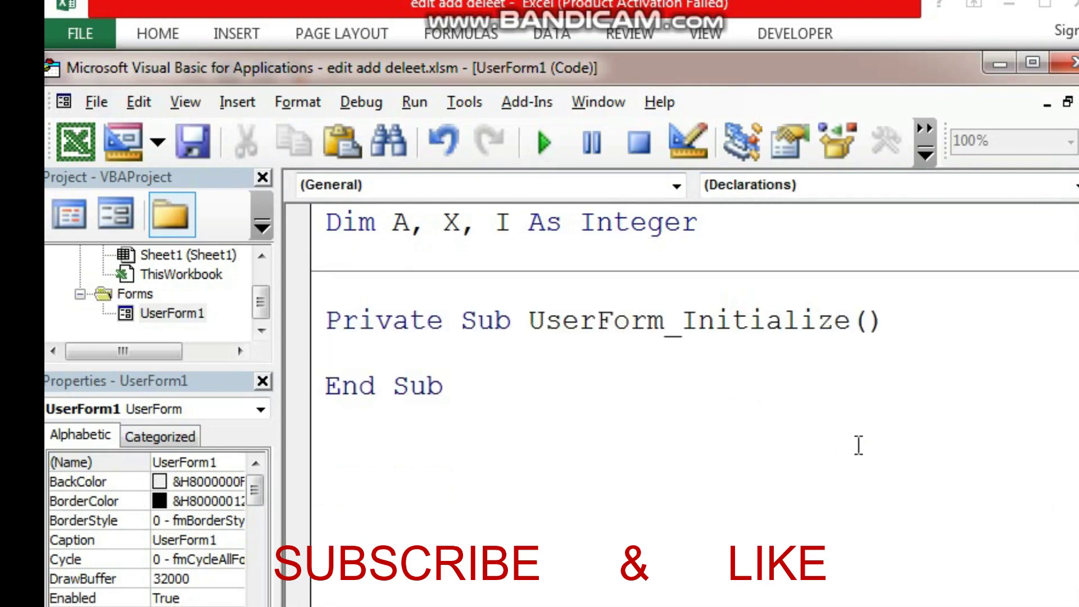
{"action": "left_click", "coordinate": [376, 364]}
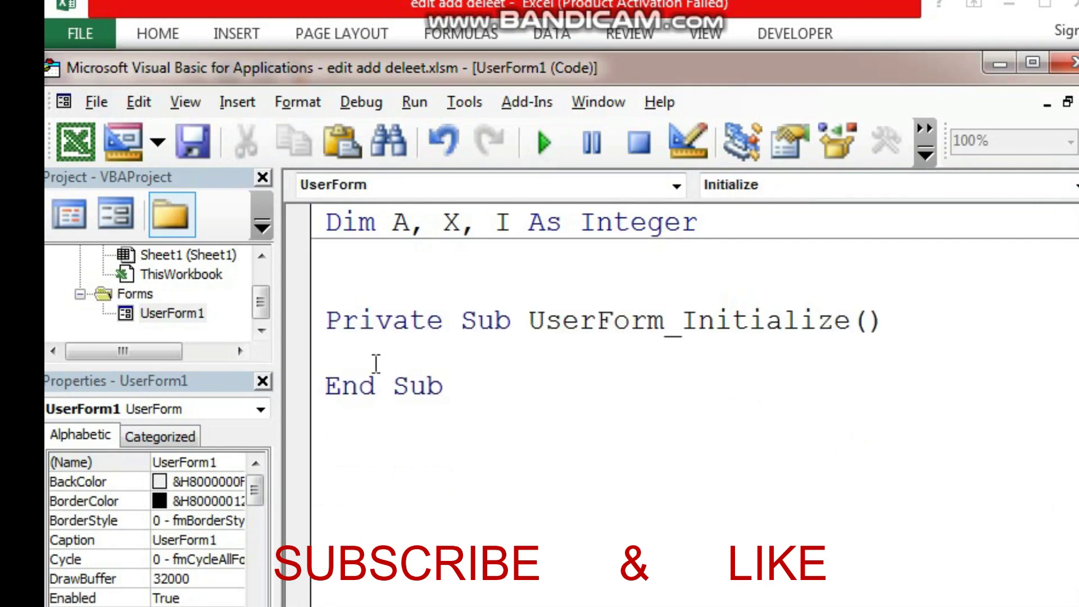
{"action": "left_click_drag", "start_coordinate": [511, 222], "coordinate": [393, 228]}
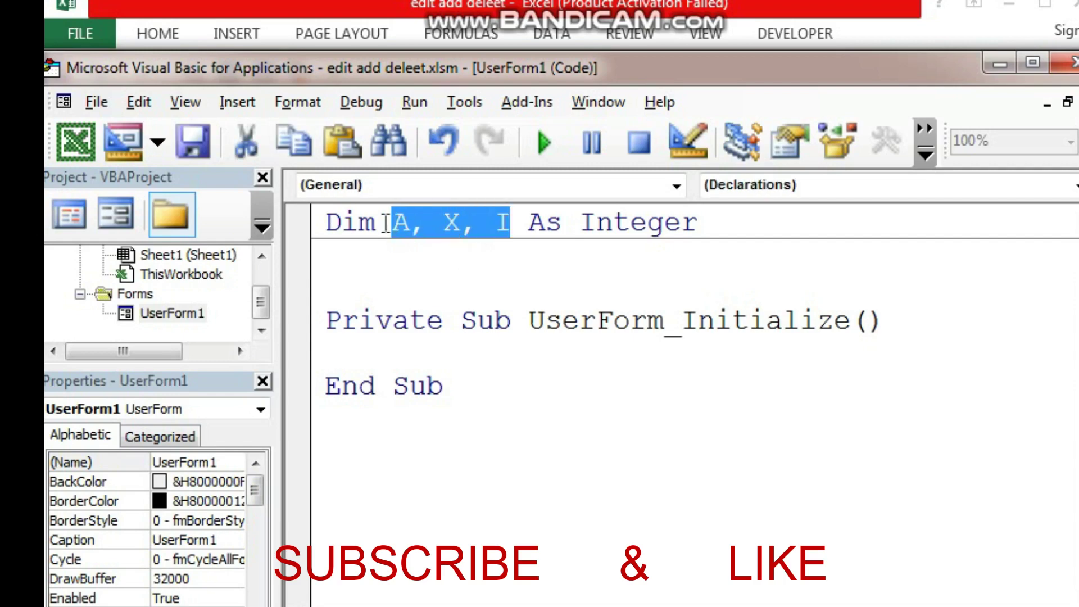
{"action": "type", "text": "a"}
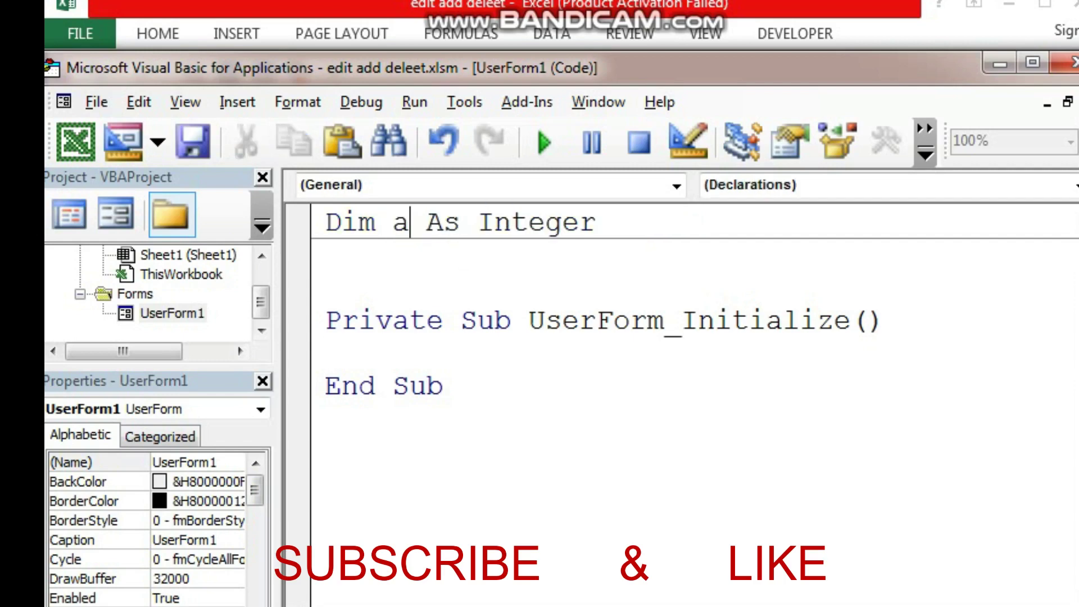
{"action": "type", "text": ","}
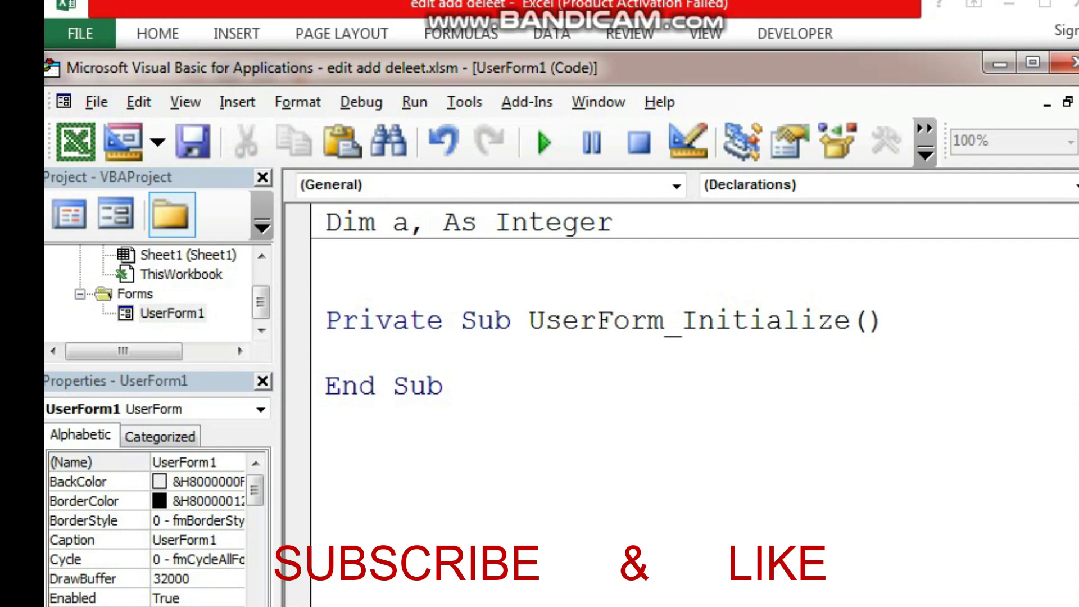
{"action": "type", "text": "x,i"}
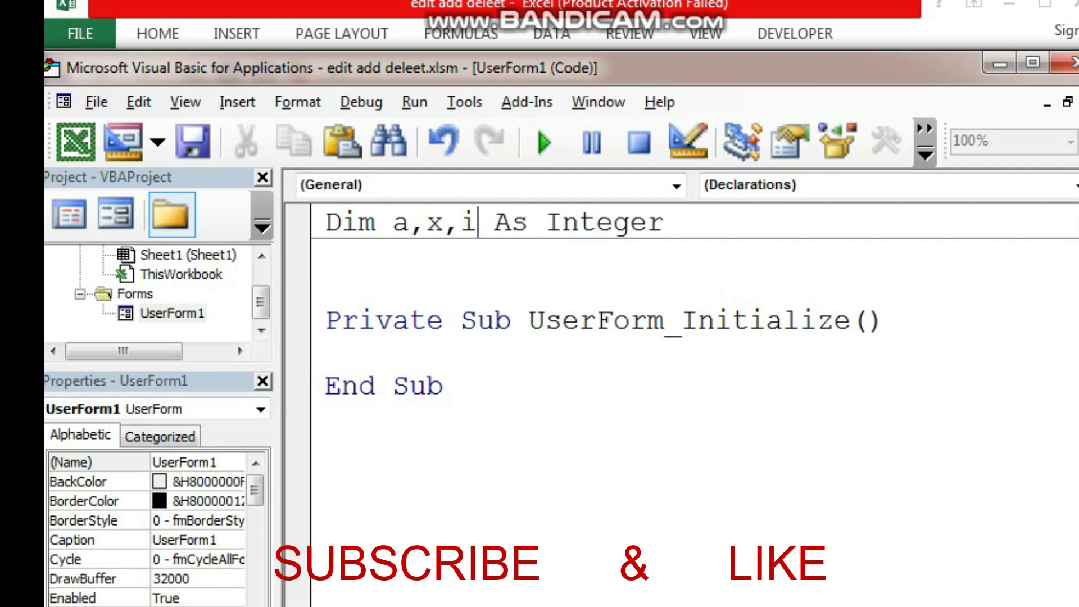
Step: In UserForm_Initialize, start the line i = Sheet1.Range("10000").End(xlUp)
{"action": "left_click", "coordinate": [462, 447]}
{"action": "left_click", "coordinate": [369, 349]}
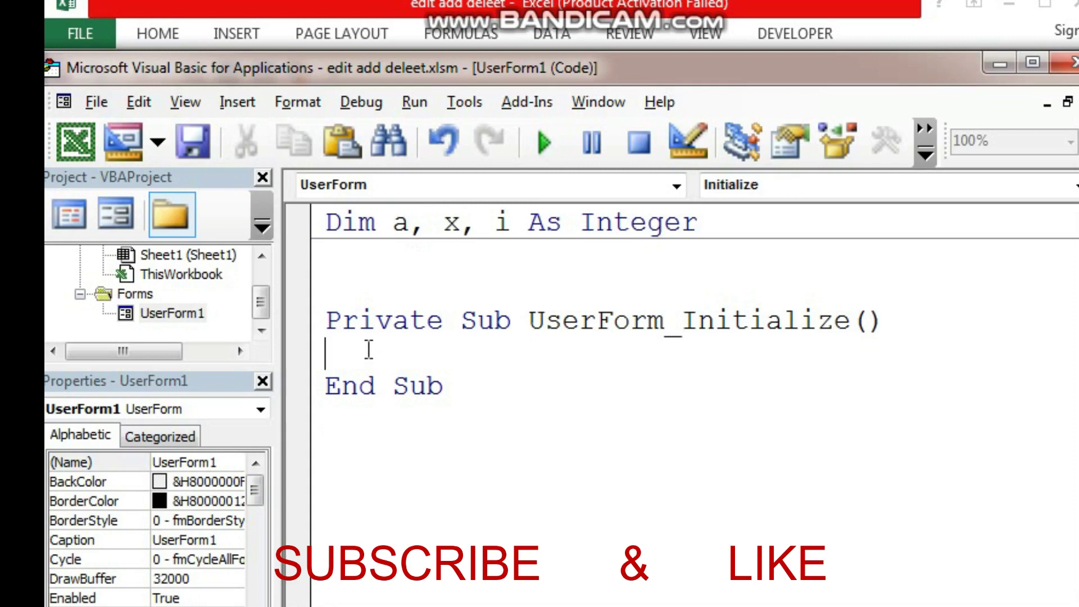
{"action": "type", "text": "i= "}
{"action": "type", "text": "sh"}
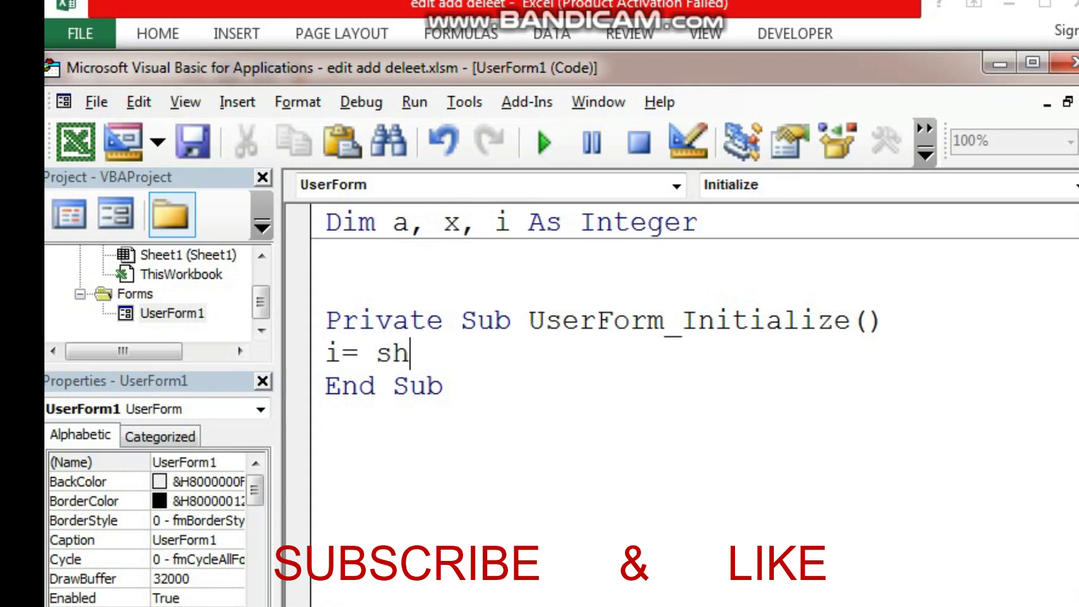
{"action": "type", "text": "eet"}
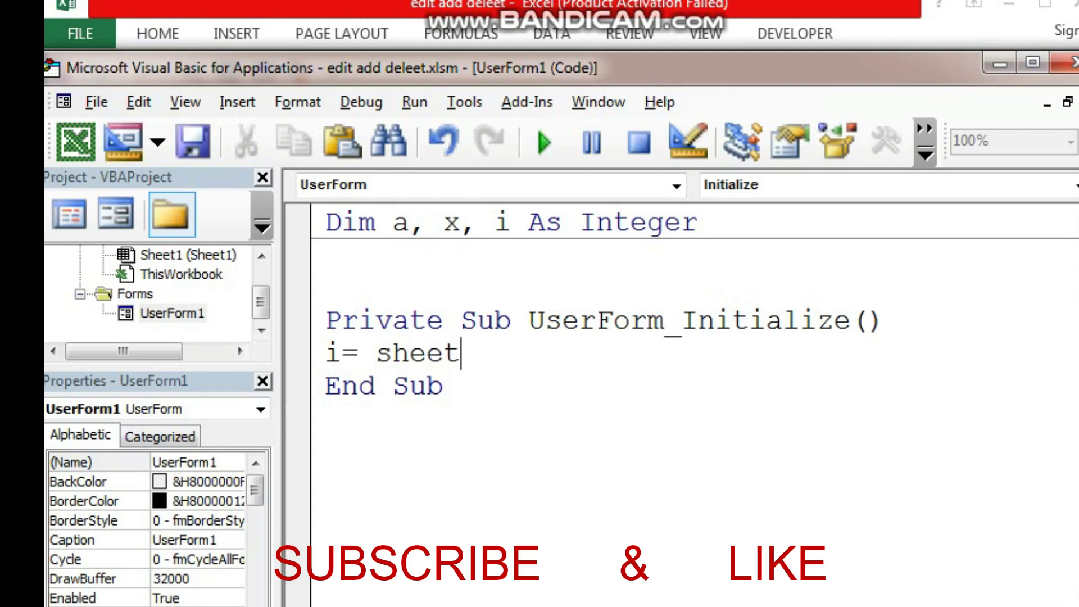
{"action": "type", "text": "1"}
{"action": "type", "text": ".ra"}
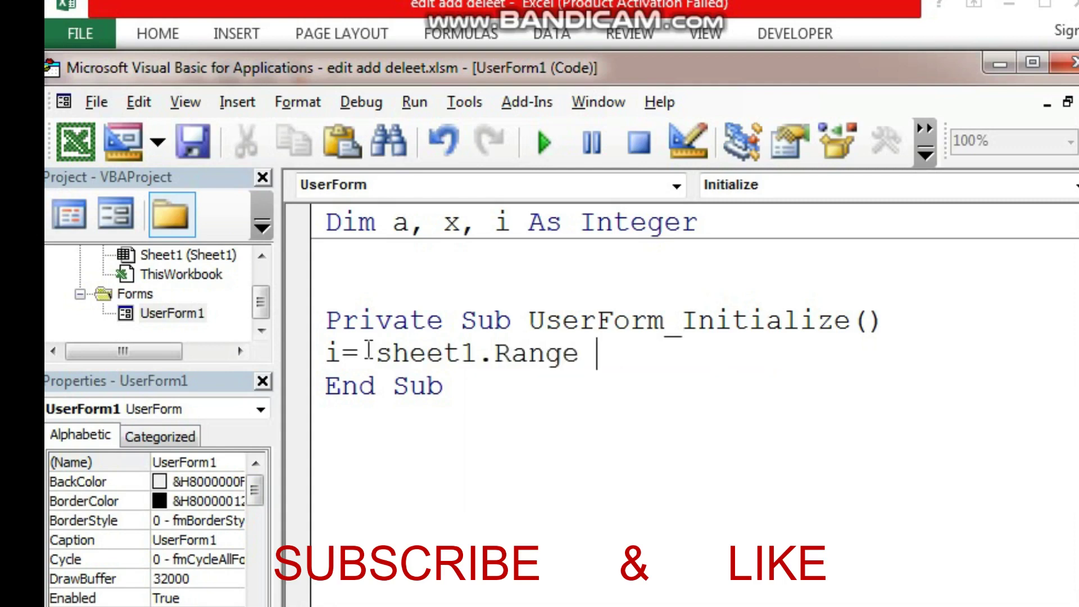
{"action": "type", "text": " (\""}
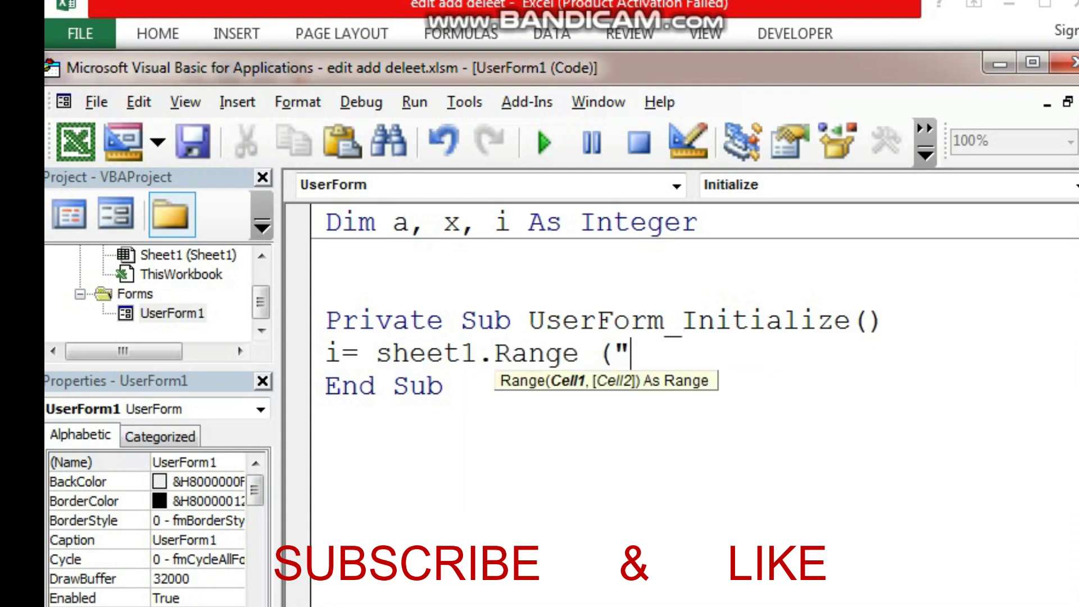
{"action": "type", "text": "1000"}
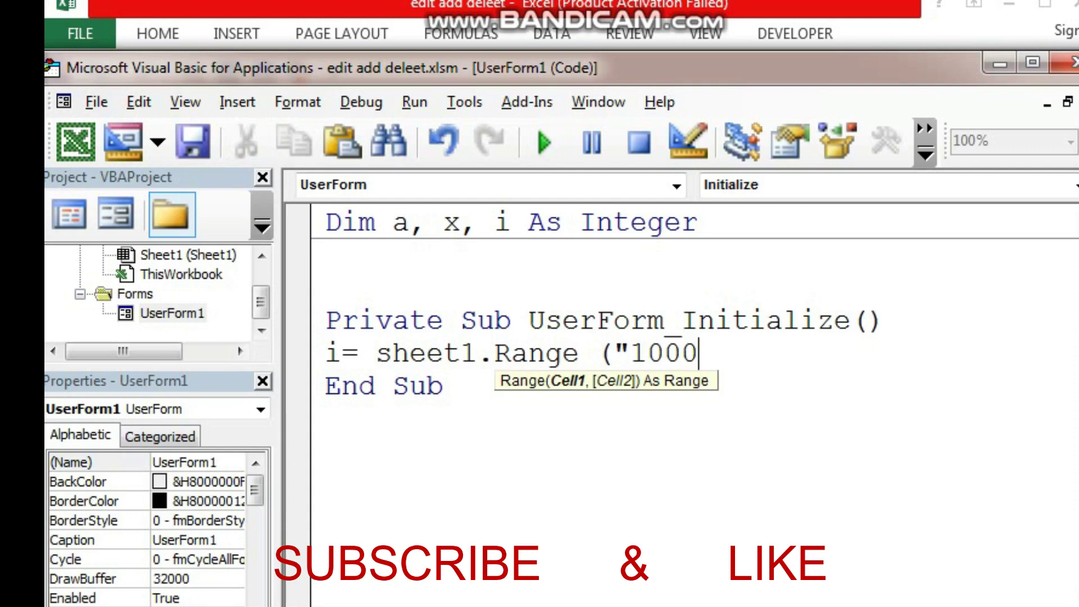
{"action": "type", "text": "0"}
{"action": "type", "text": ")"}
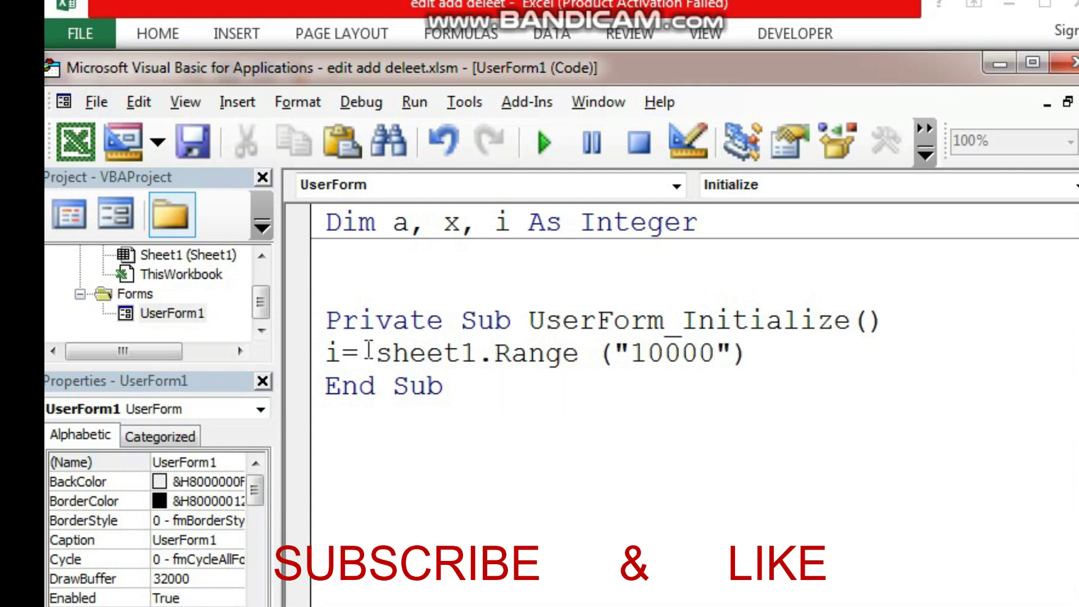
{"action": "type", "text": ".en"}
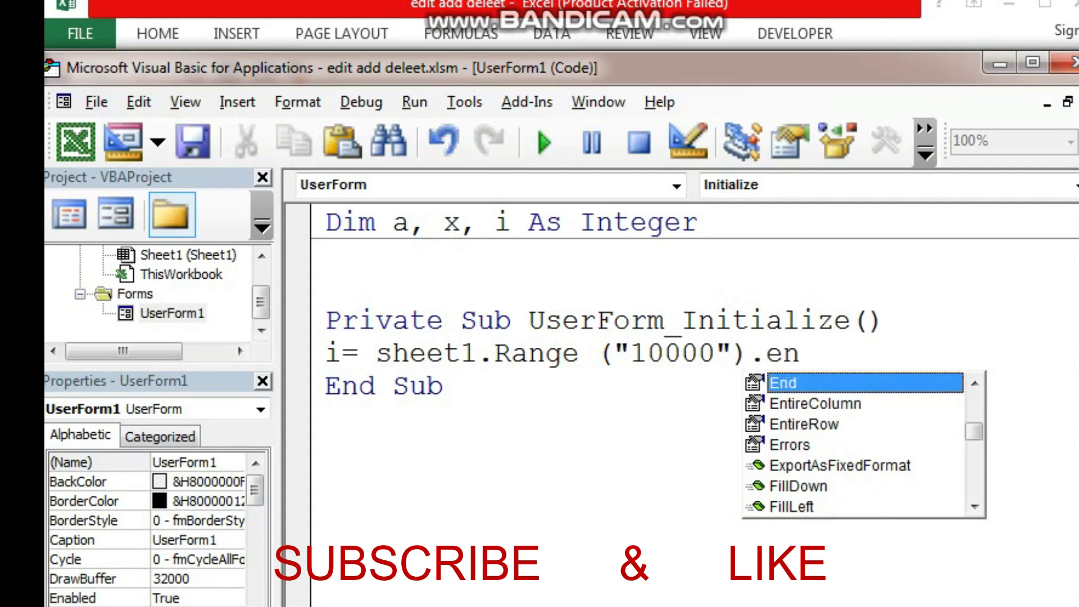
{"action": "double_click", "coordinate": [784, 387]}
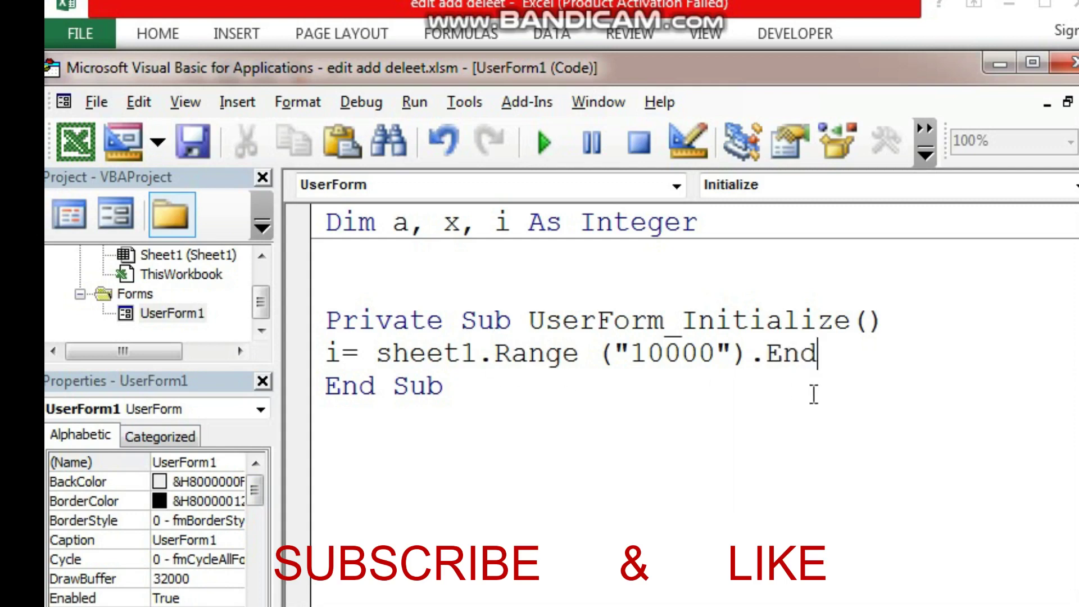
{"action": "type", "text": "("}
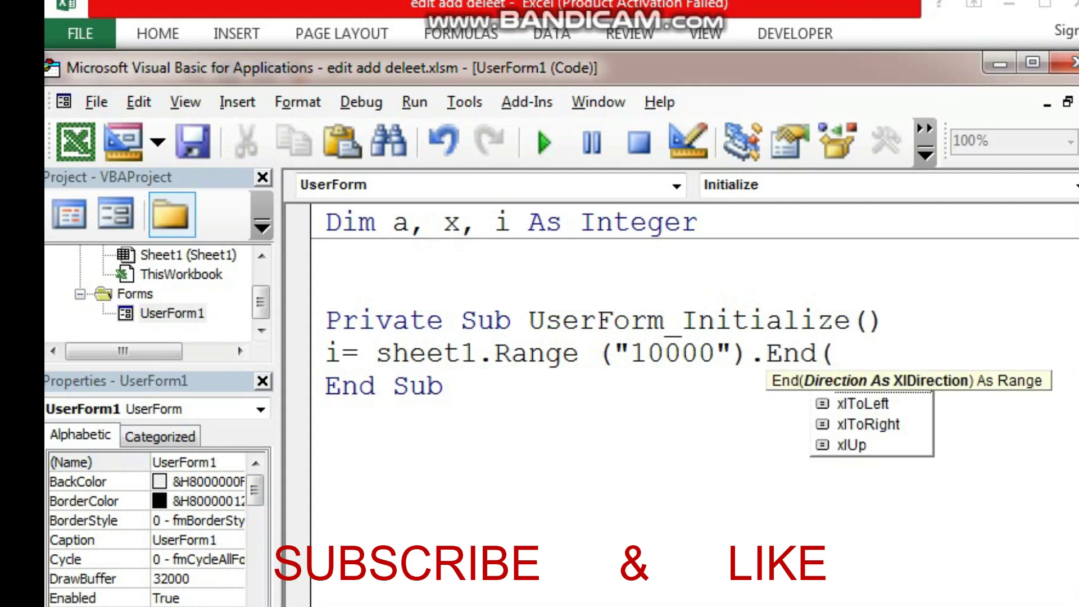
{"action": "type", "text": "xl"}
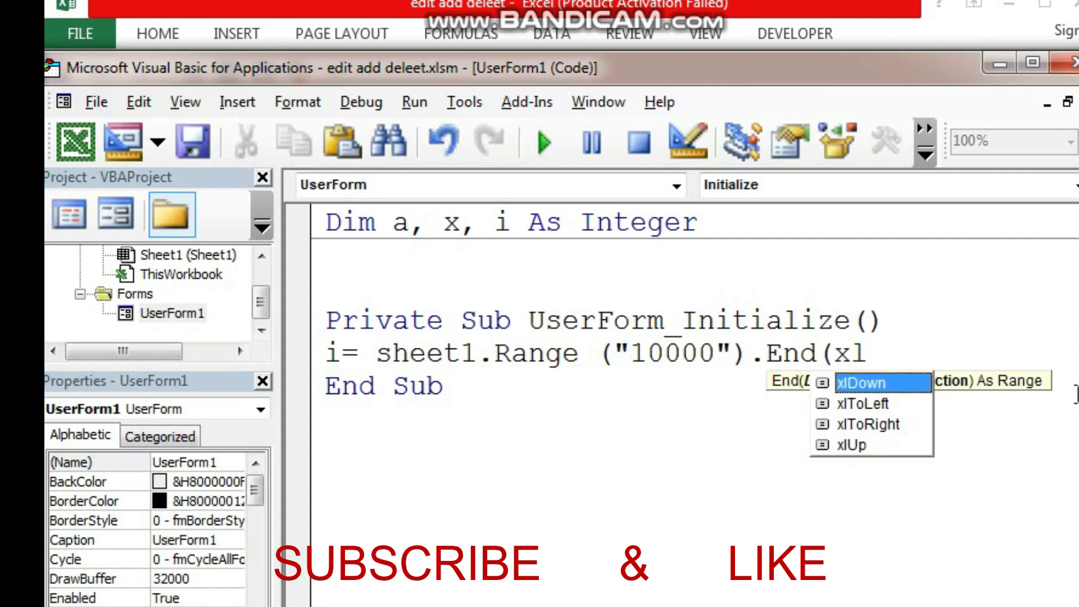
{"action": "left_click", "coordinate": [873, 429]}
{"action": "double_click", "coordinate": [860, 445]}
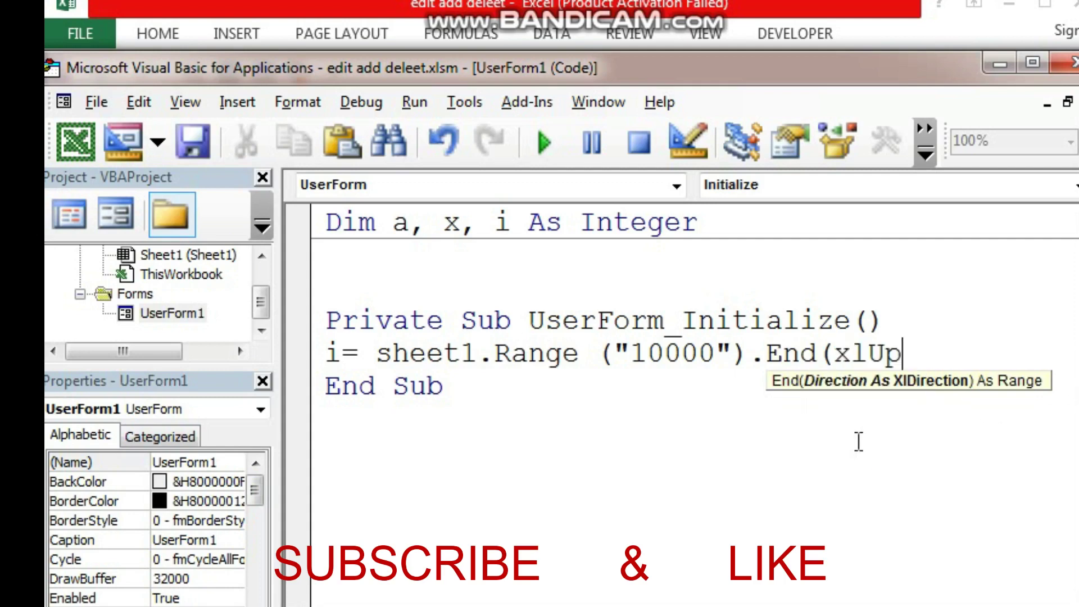
Step: Complete the line with .Offset(1).Row, accepting Offset and Row from IntelliSense
{"action": "type", "text": ")"}
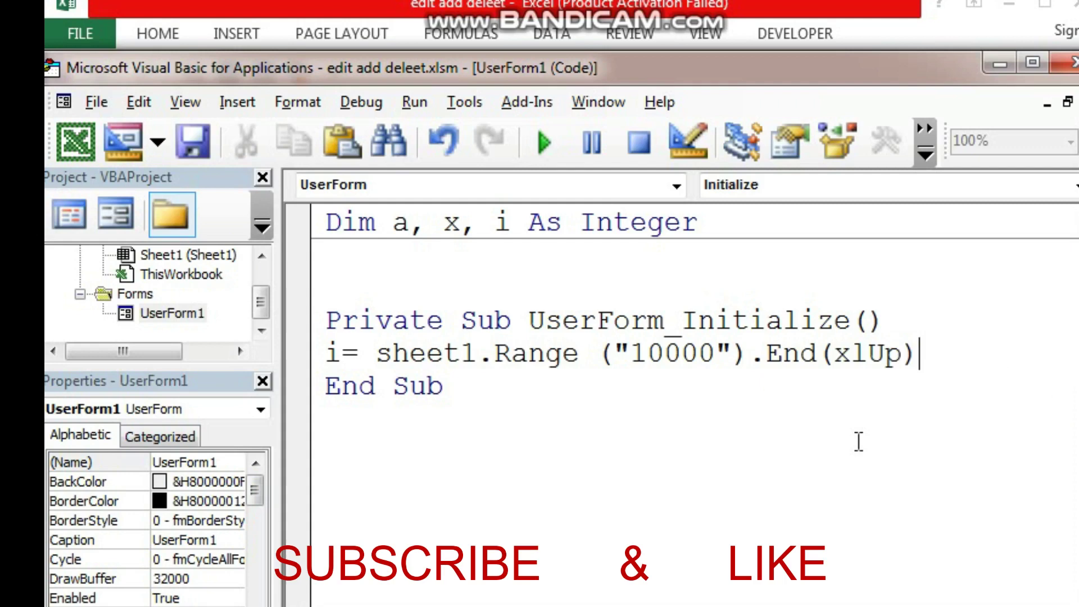
{"action": "type", "text": ".of"}
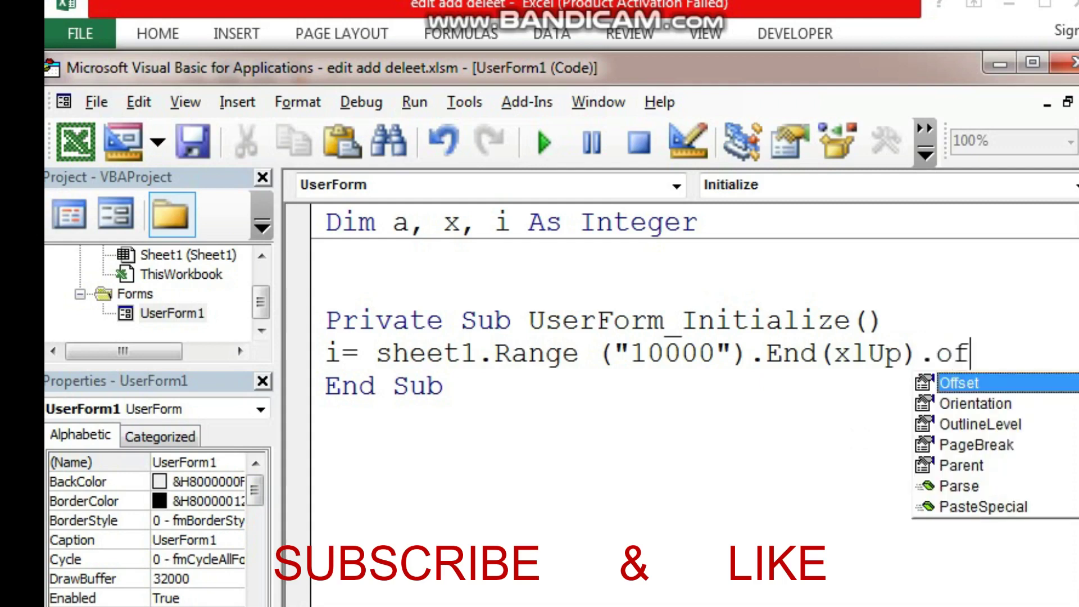
{"action": "double_click", "coordinate": [939, 390]}
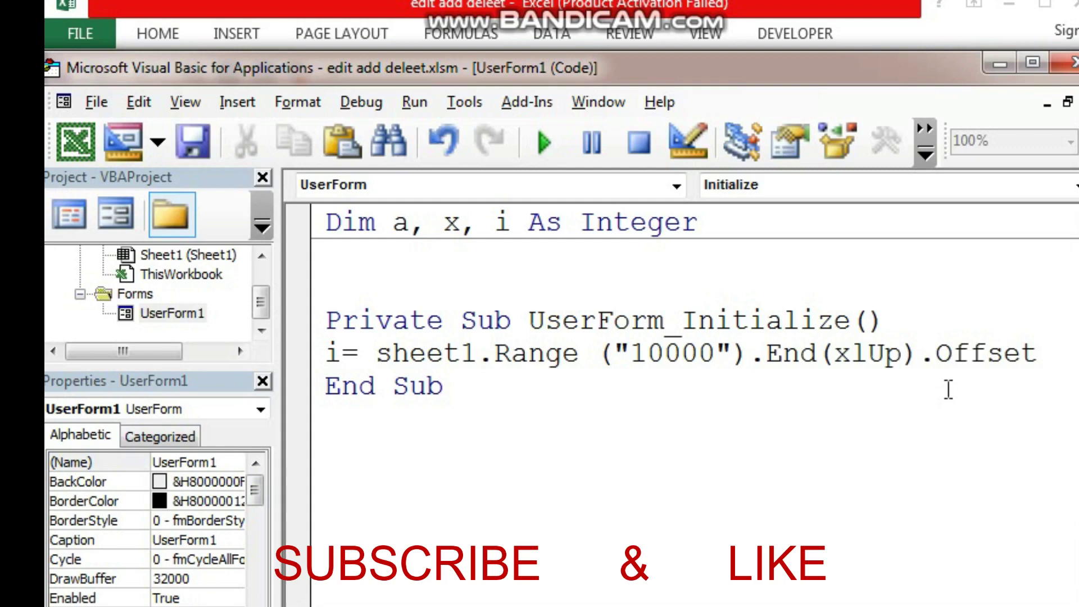
{"action": "type", "text": "(1"}
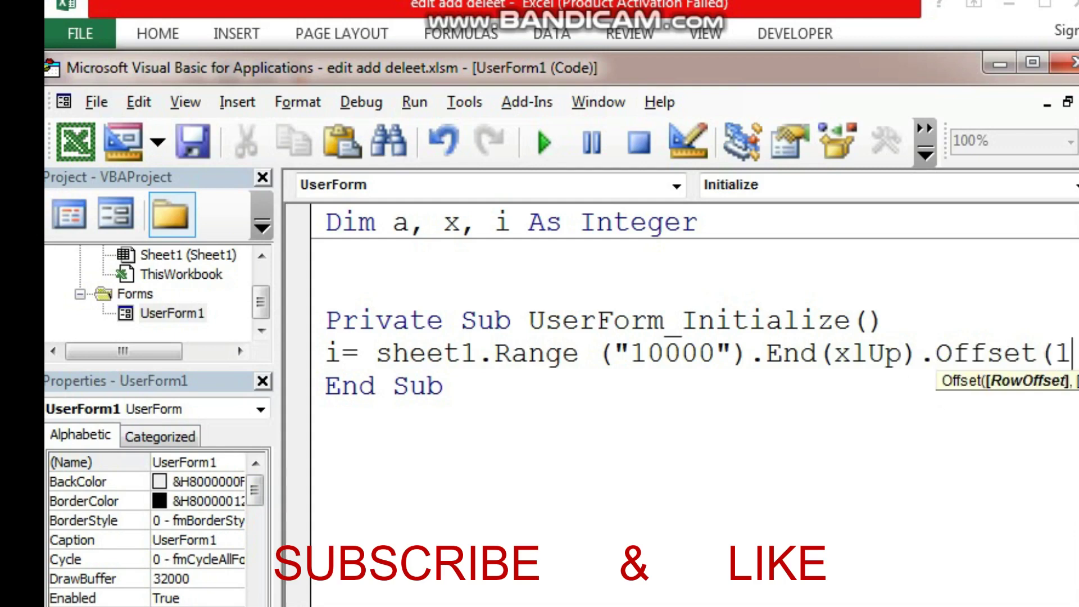
{"action": "type", "text": ")."}
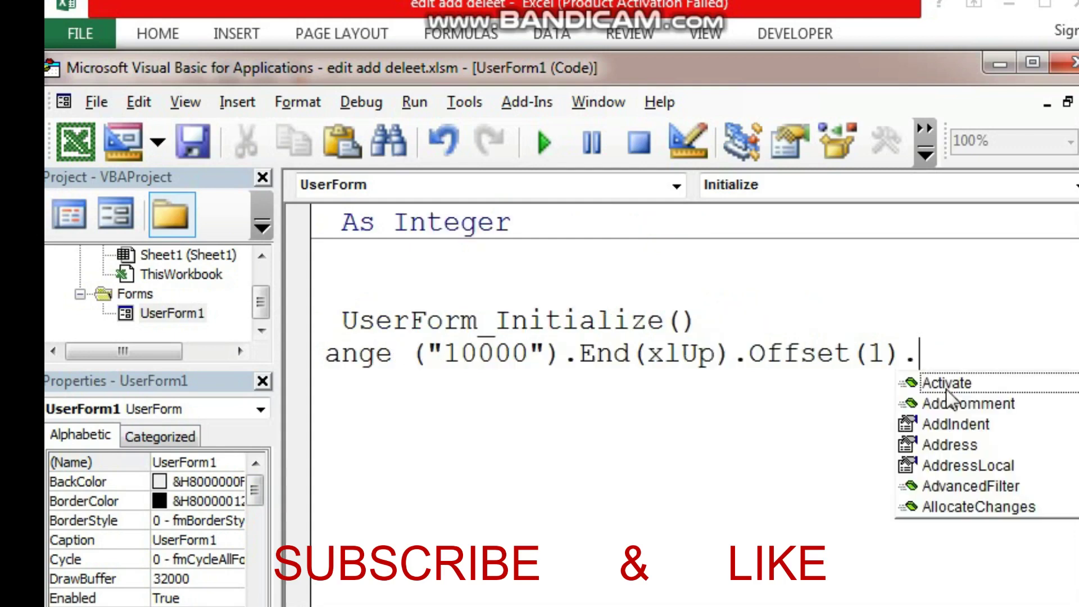
{"action": "type", "text": "ri"}
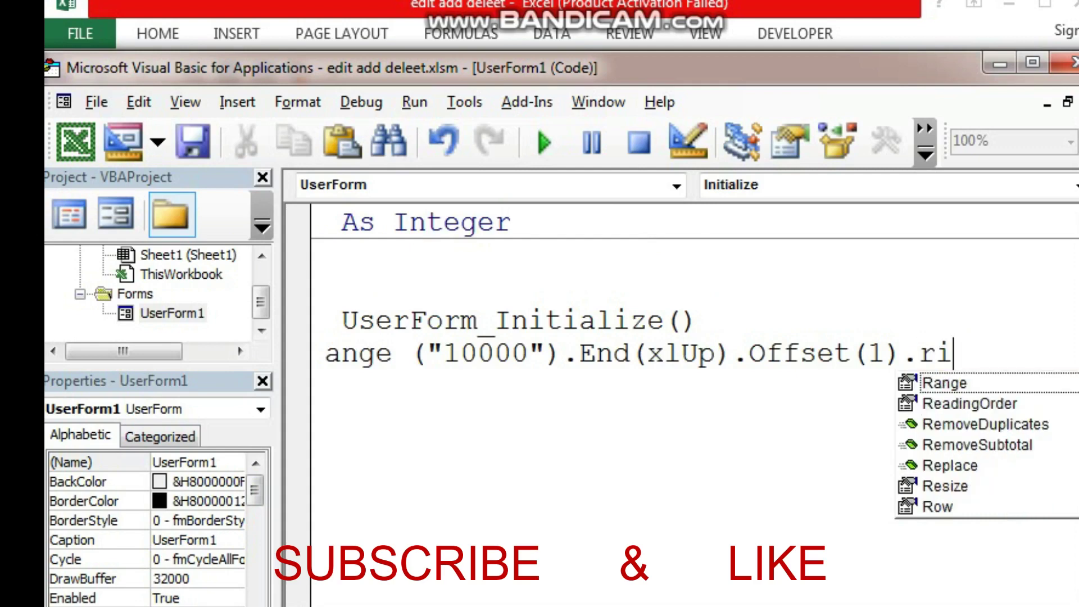
{"action": "key", "text": "BackSpace"}
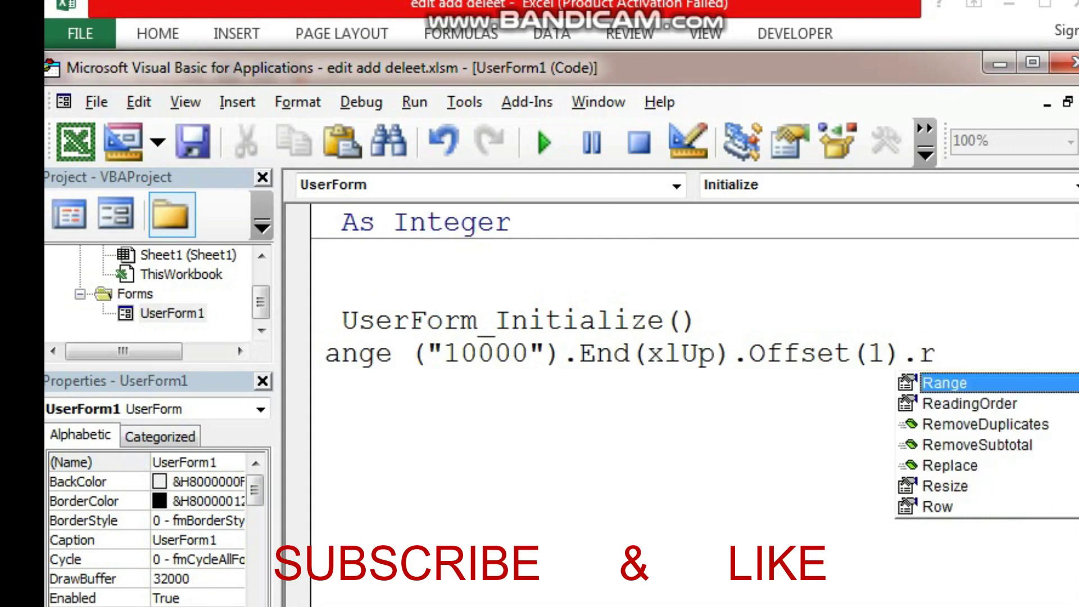
{"action": "type", "text": "ow"}
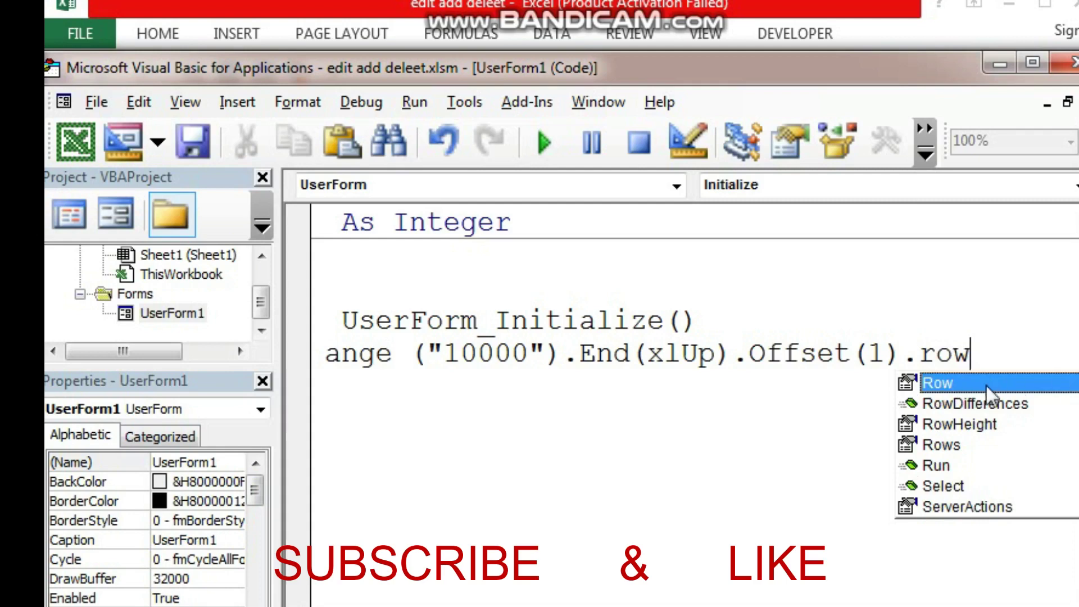
{"action": "key", "text": "Tab"}
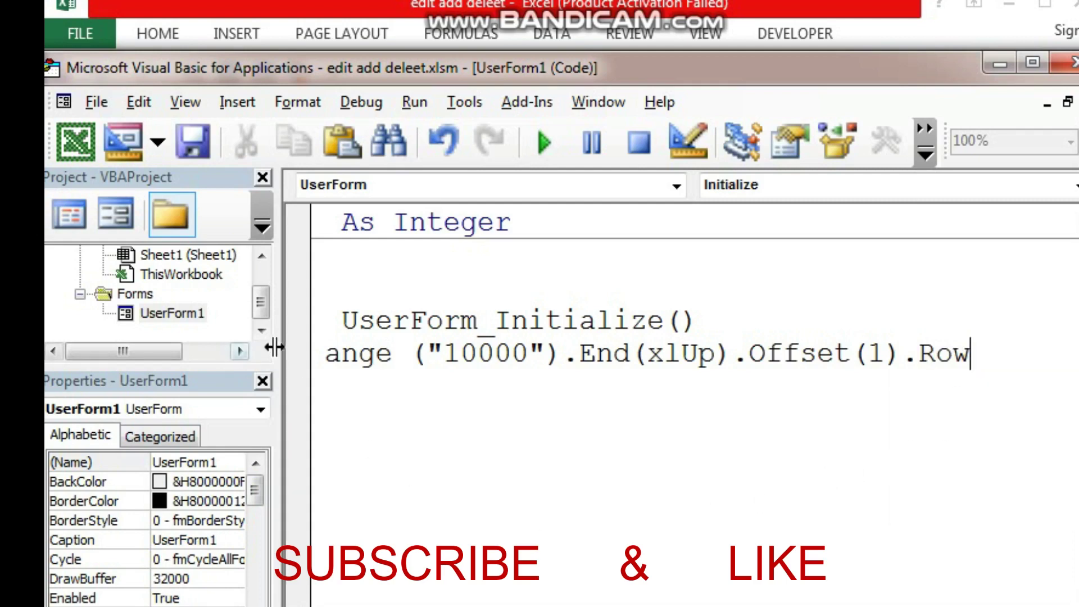
Step: Narrow the side panes to widen the code, and insert blank lines before End Sub
{"action": "left_click_drag", "start_coordinate": [273, 347], "coordinate": [193, 346]}
{"action": "left_click", "coordinate": [410, 433]}
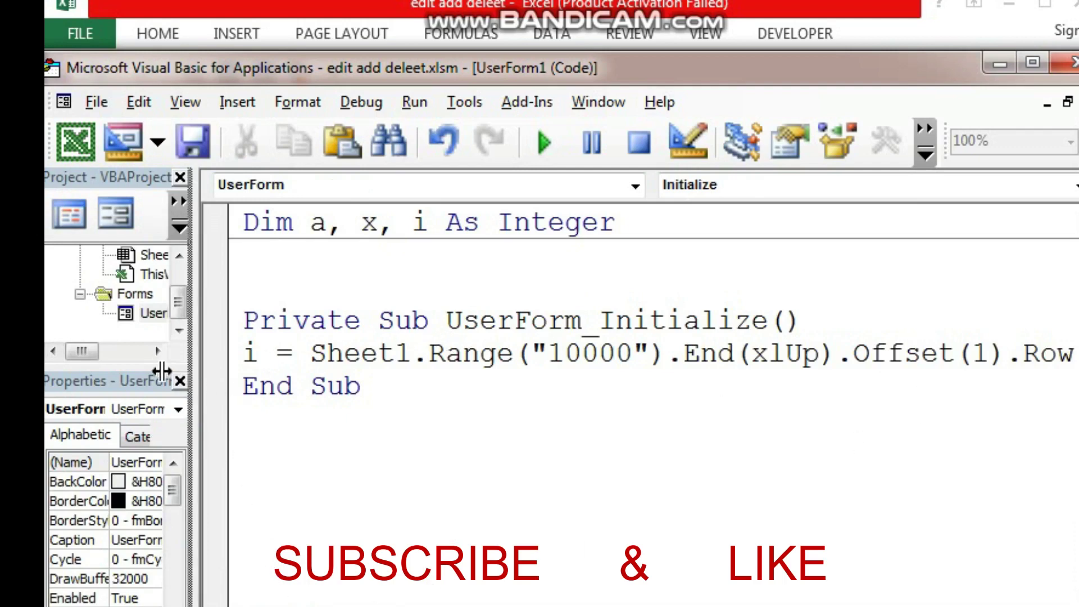
{"action": "left_click_drag", "start_coordinate": [201, 369], "coordinate": [164, 371]}
{"action": "left_click", "coordinate": [367, 389]}
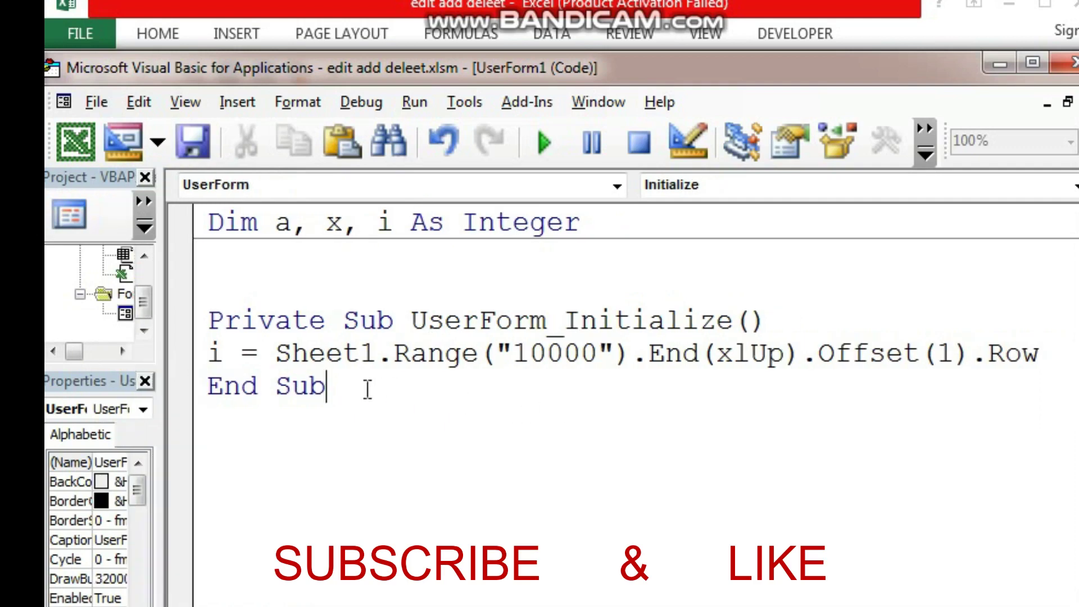
{"action": "left_click", "coordinate": [1048, 343]}
{"action": "key", "text": "Return"}
{"action": "key", "text": "Return"}
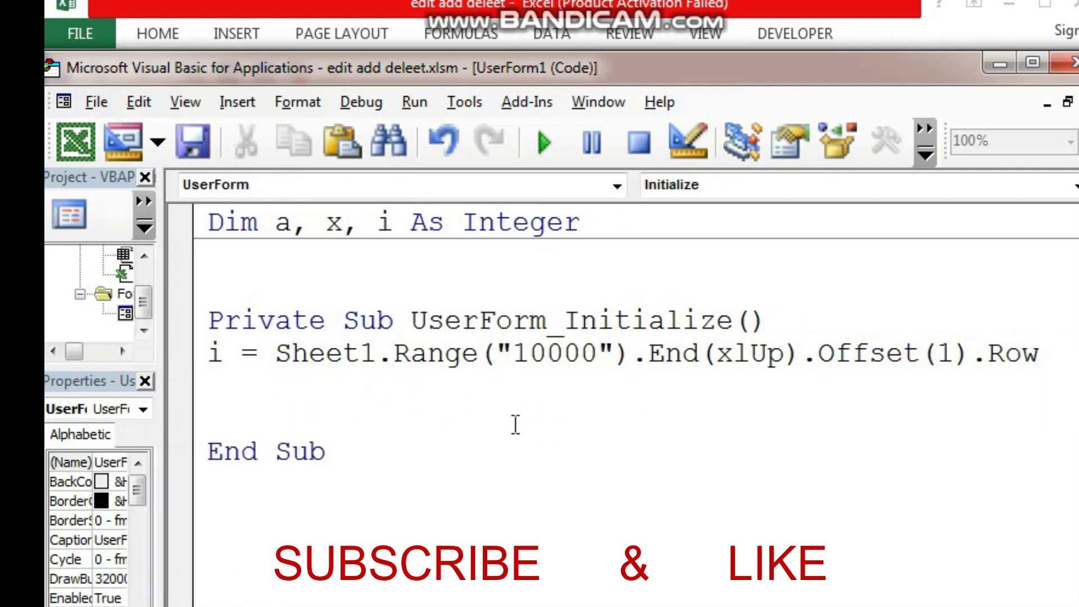
{"action": "left_click", "coordinate": [224, 383]}
Step: Add the lines Label1.Caption = i and x = 1 in UserForm_Initialize
{"action": "type", "text": "l"}
{"action": "type", "text": "abel"}
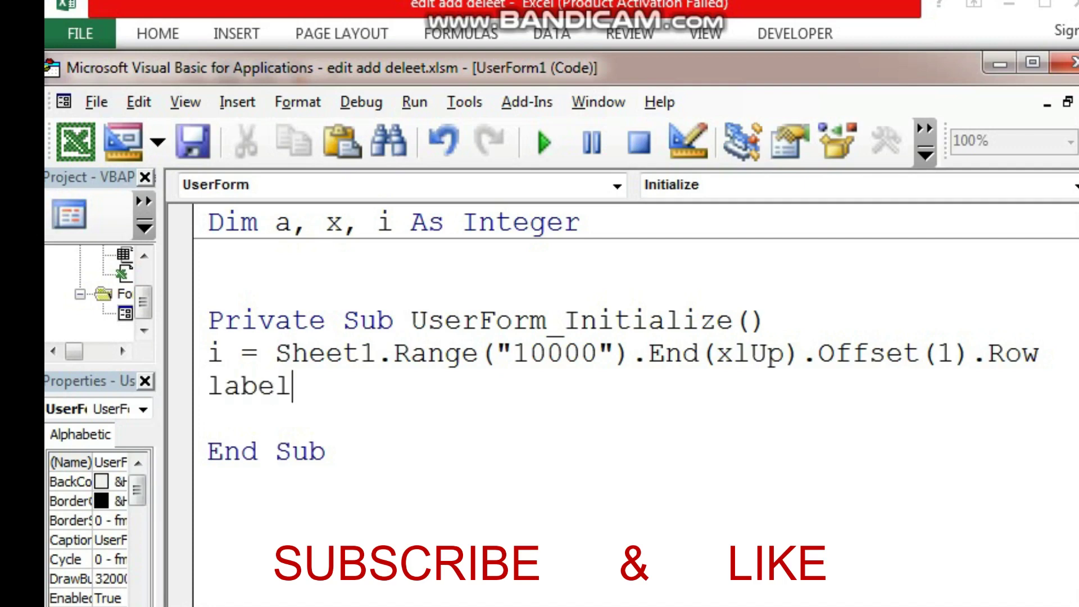
{"action": "type", "text": "1.c"}
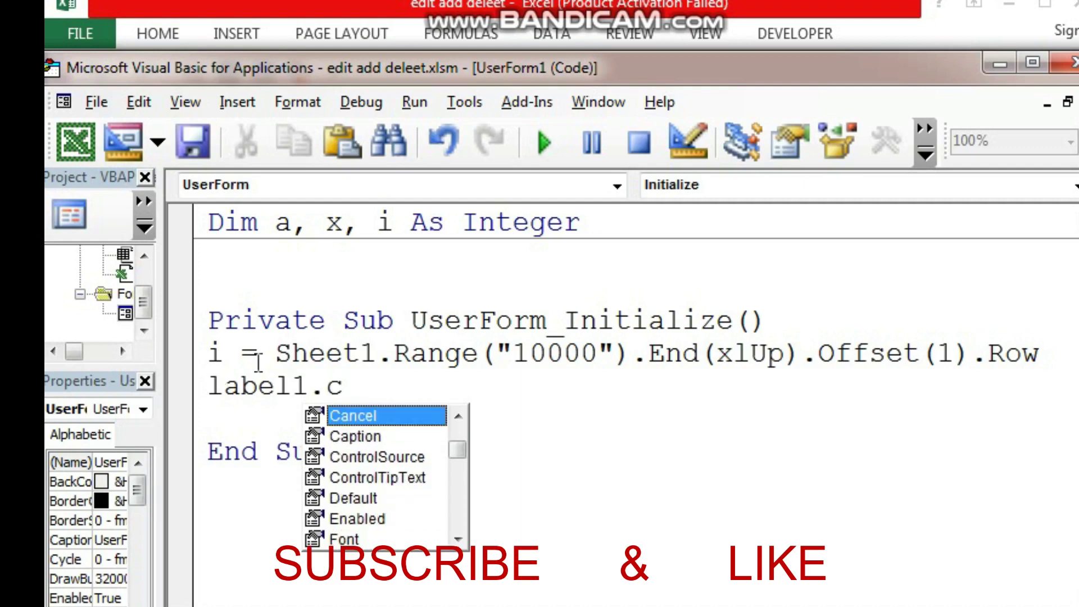
{"action": "double_click", "coordinate": [362, 434]}
{"action": "type", "text": "=i"}
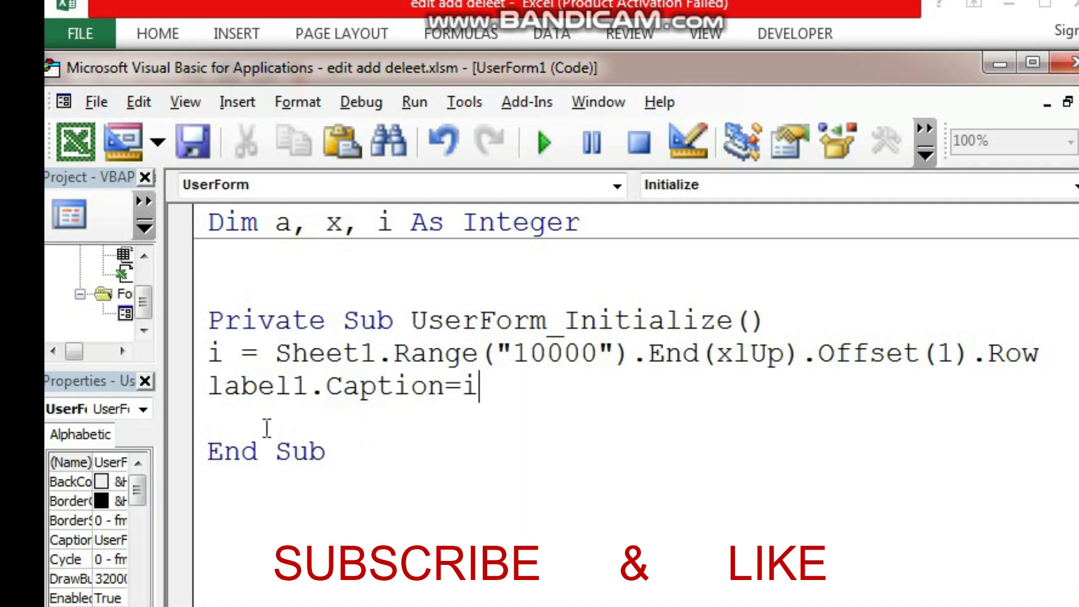
{"action": "left_click", "coordinate": [267, 428]}
{"action": "type", "text": "x = "}
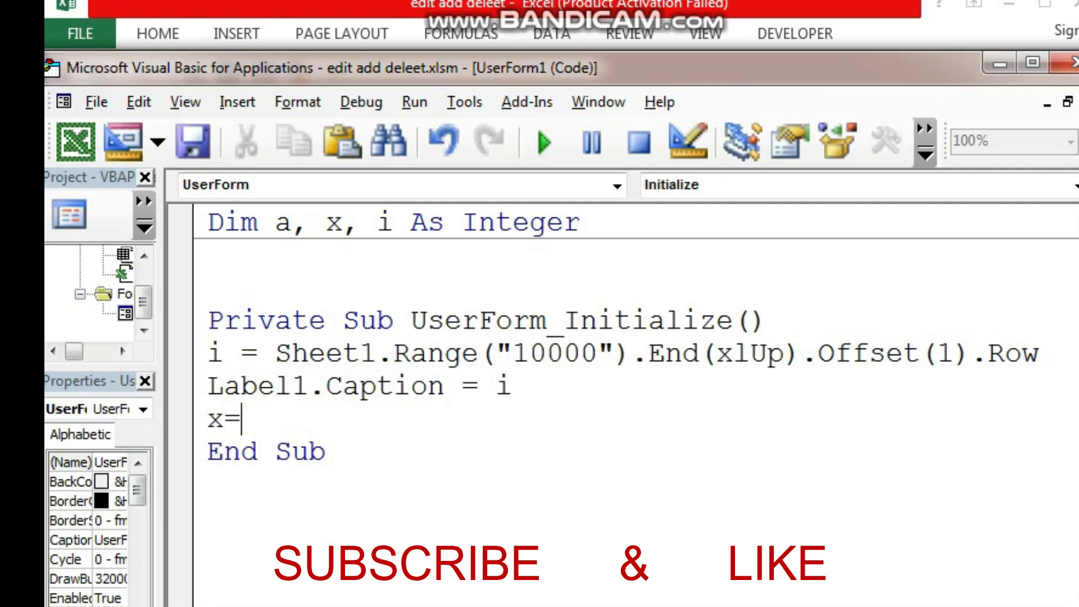
{"action": "type", "text": "1"}
{"action": "left_click", "coordinate": [355, 494]}
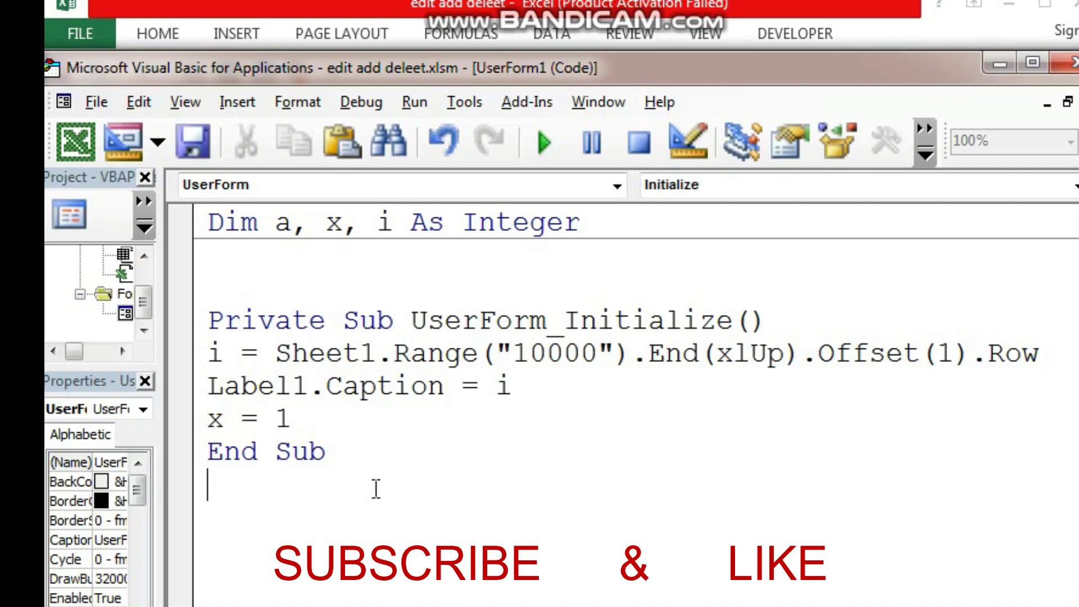
Step: Run the form, dismiss run-time error 1004, and correct Range("10000") to Range("A10000")
{"action": "left_click", "coordinate": [561, 143]}
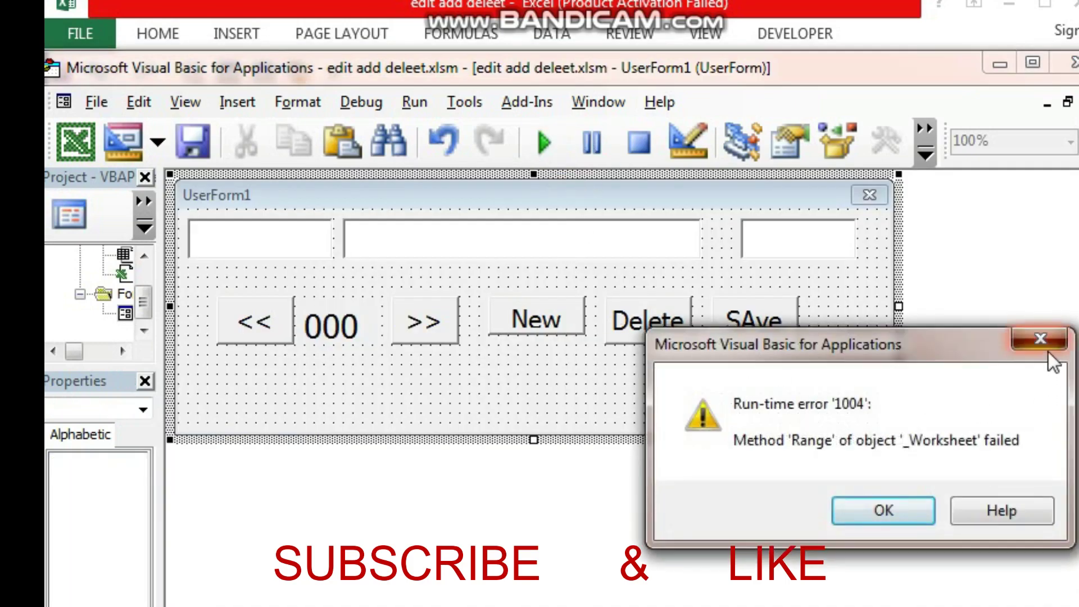
{"action": "left_click", "coordinate": [1048, 352]}
{"action": "left_click", "coordinate": [387, 455]}
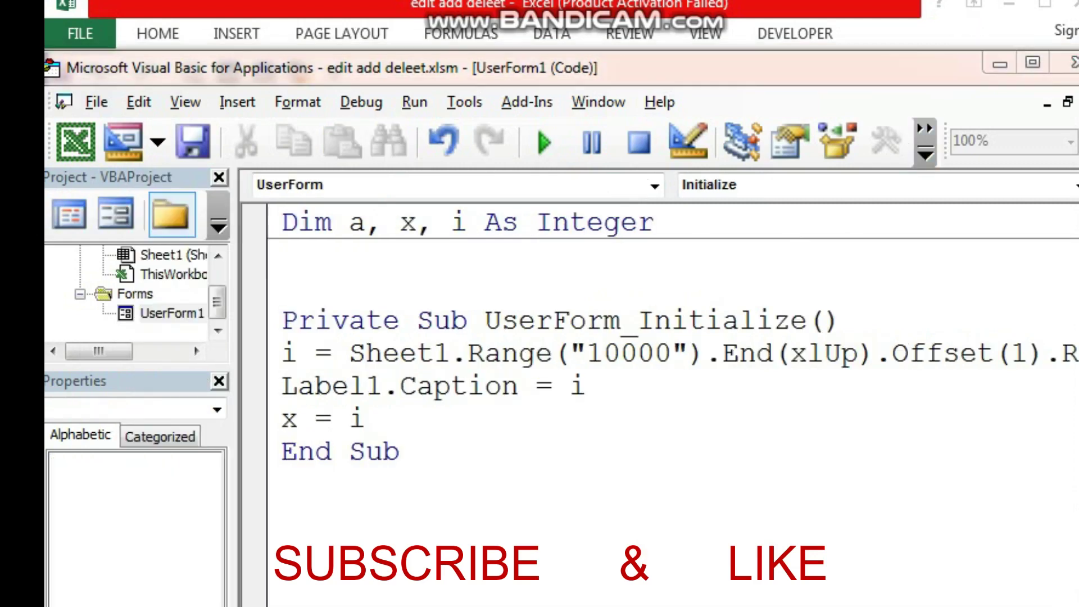
{"action": "left_click", "coordinate": [593, 350]}
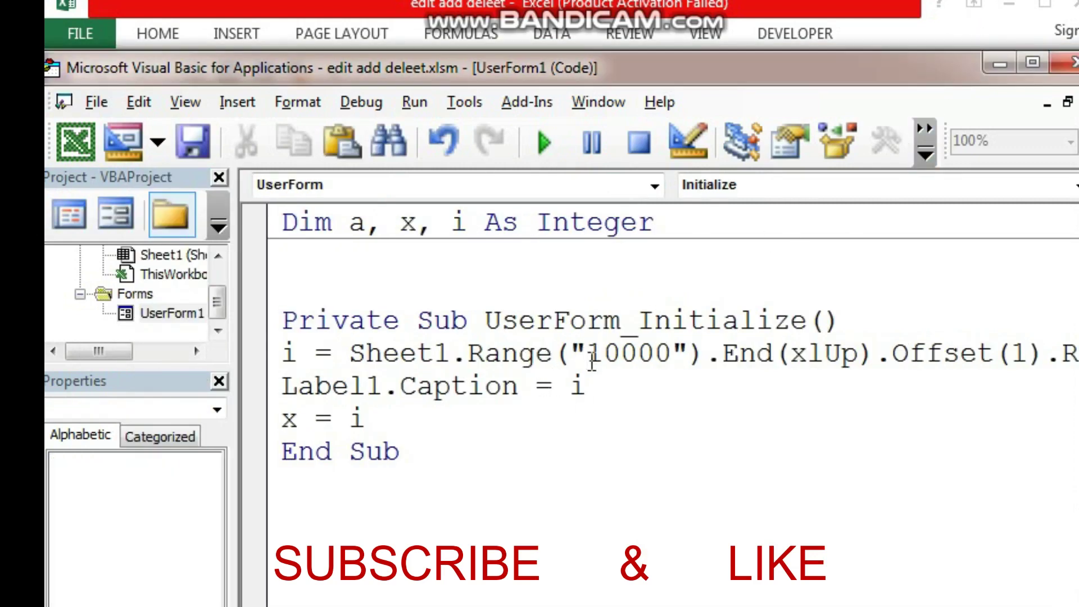
{"action": "type", "text": "A"}
{"action": "key", "text": "Down"}
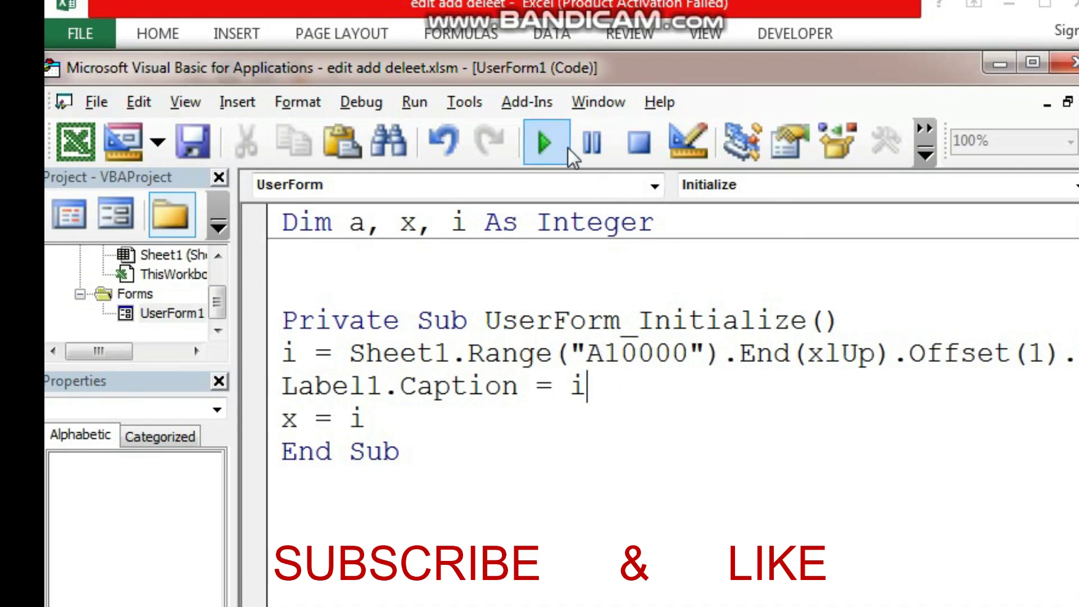
Step: Rerun the form, test the << and >> buttons, confirm row 26 is next empty, and close it
{"action": "left_click", "coordinate": [545, 143]}
{"action": "left_click", "coordinate": [308, 329]}
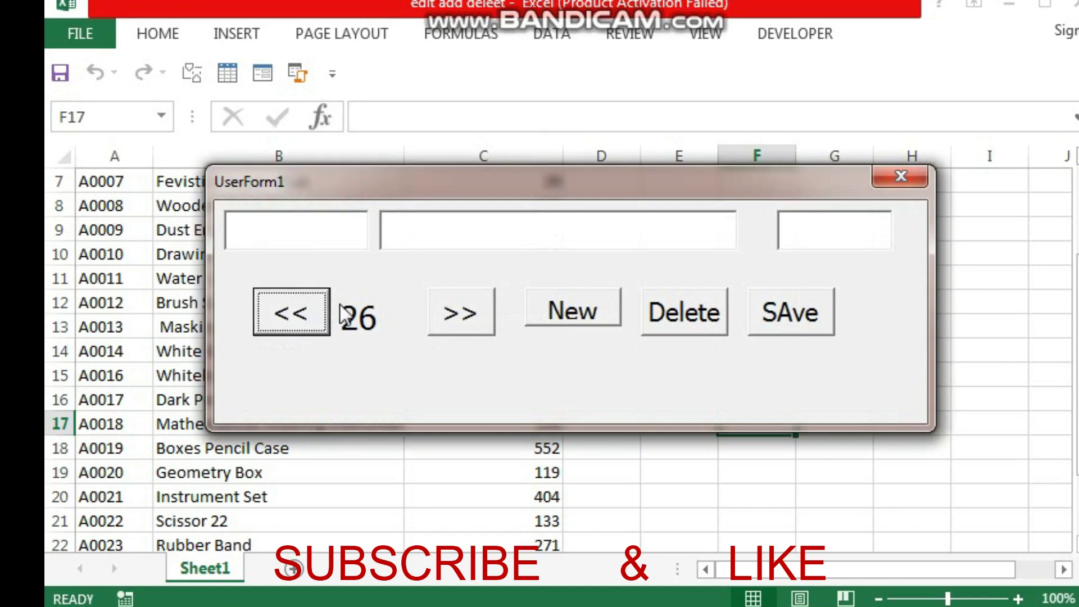
{"action": "left_click", "coordinate": [468, 327]}
{"action": "left_click", "coordinate": [284, 327]}
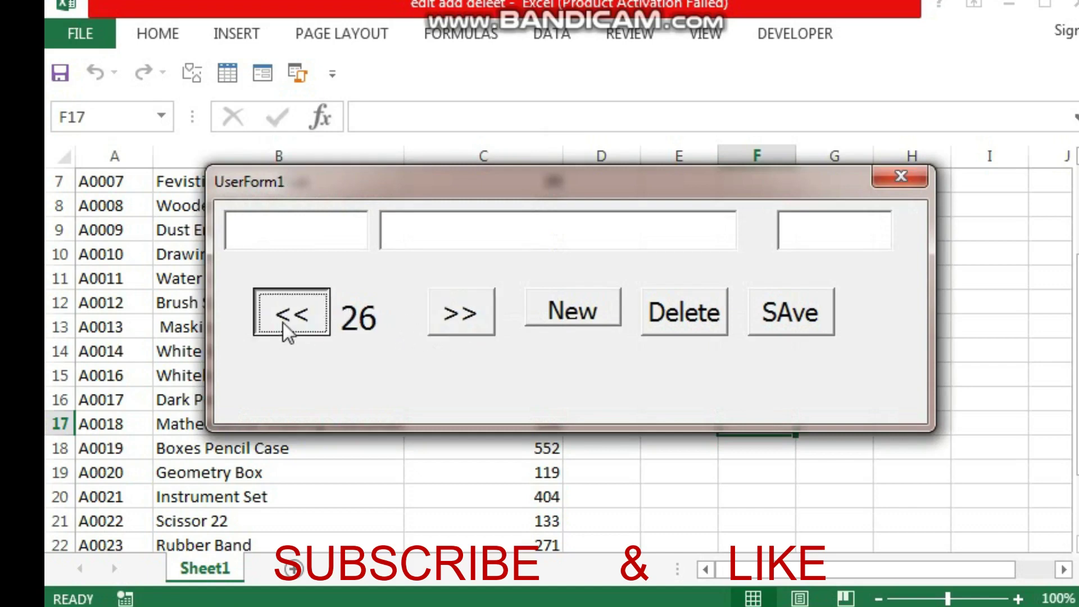
{"action": "left_click", "coordinate": [462, 316]}
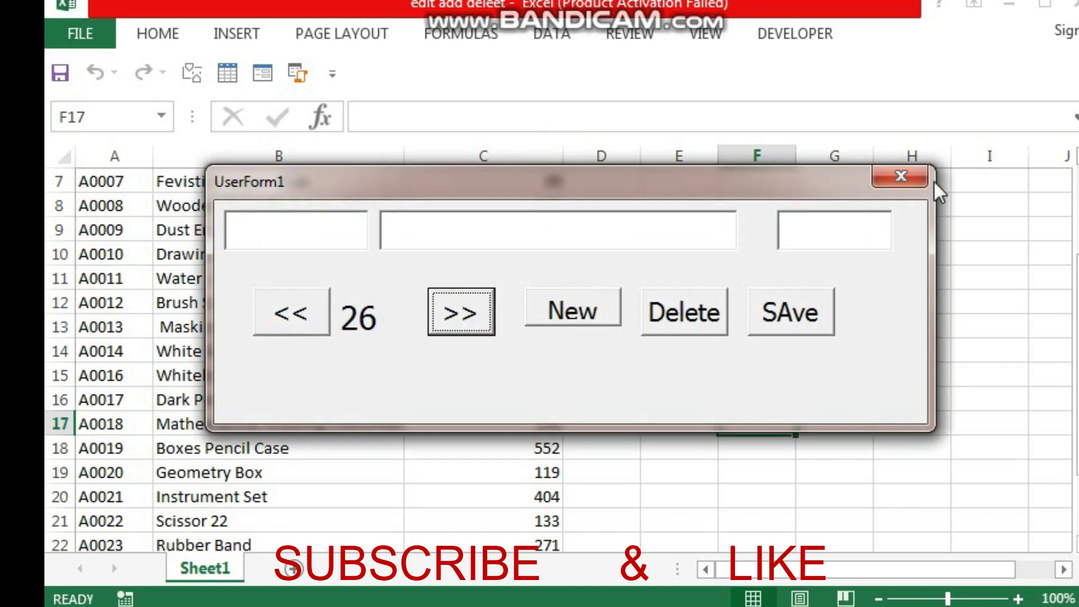
{"action": "left_click", "coordinate": [944, 516]}
{"action": "scroll", "coordinate": [167, 524], "scroll_direction": "down", "scroll_amount": 3}
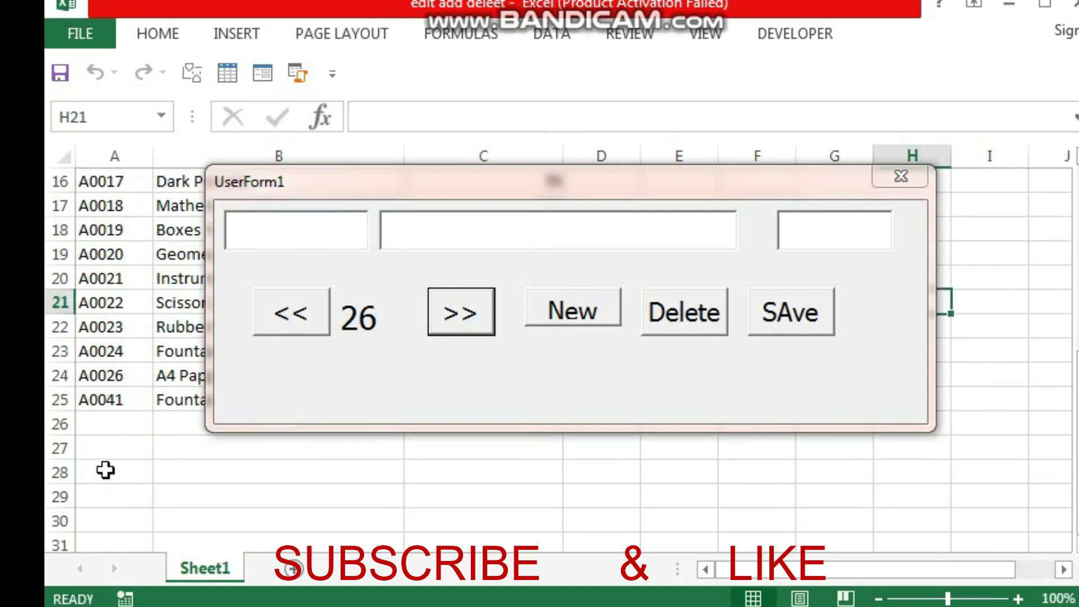
{"action": "left_click", "coordinate": [64, 421]}
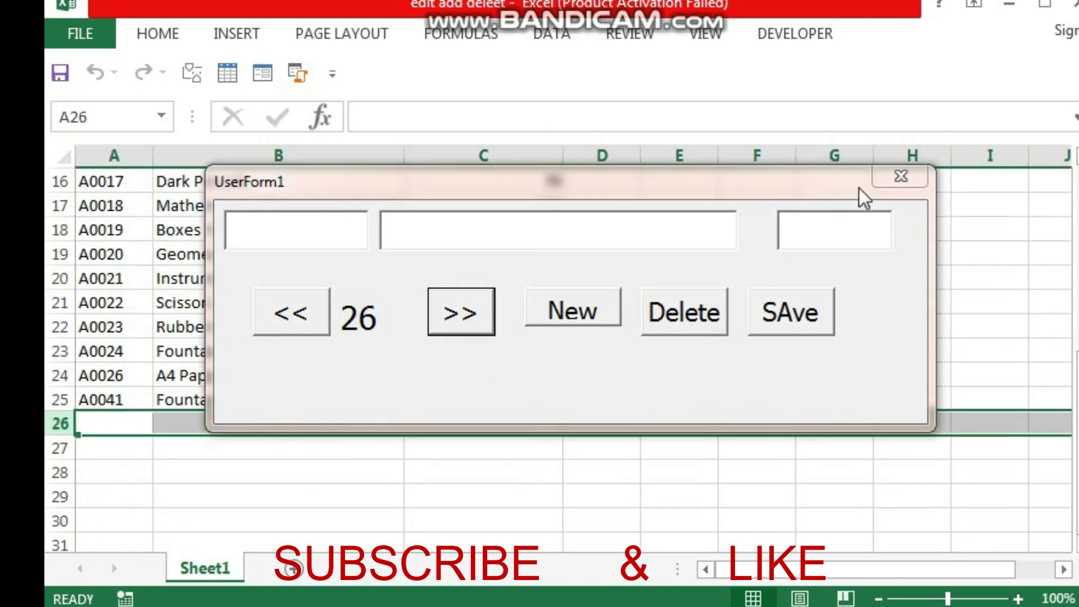
{"action": "left_click", "coordinate": [899, 176]}
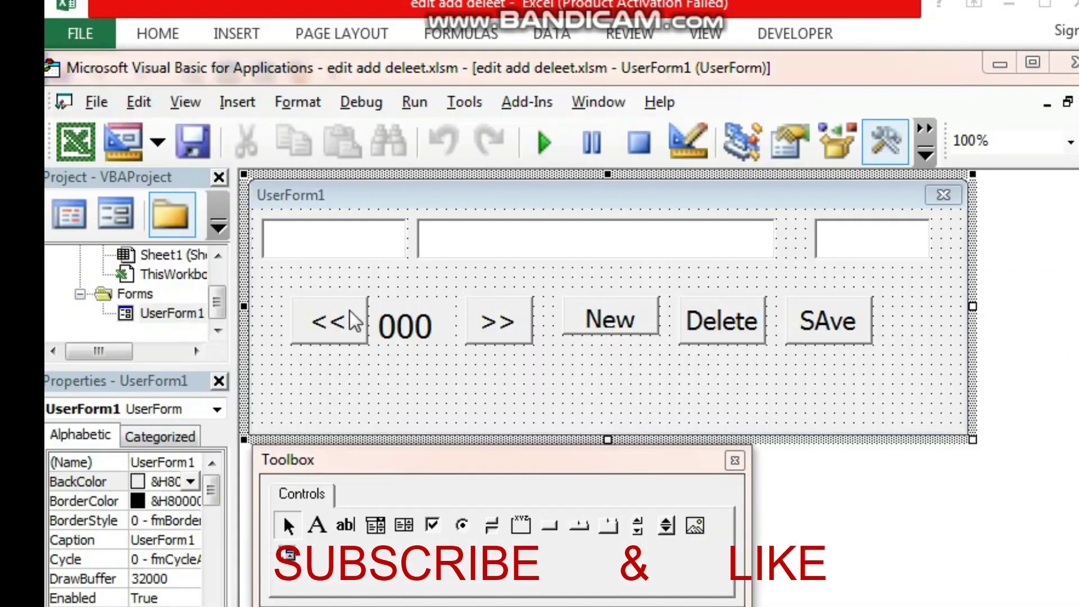
Step: In the << button's CommandButton1_Click, write If i > 0 Then i = i - 1
{"action": "double_click", "coordinate": [354, 318]}
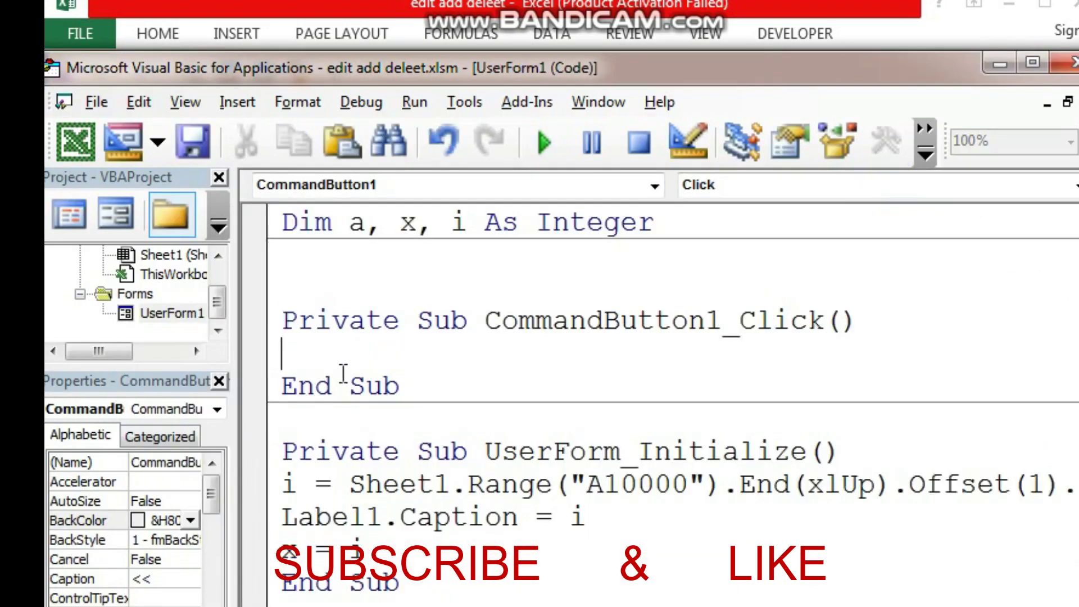
{"action": "type", "text": "if "}
{"action": "type", "text": "i"}
{"action": "type", "text": ">"}
{"action": "type", "text": "0 "}
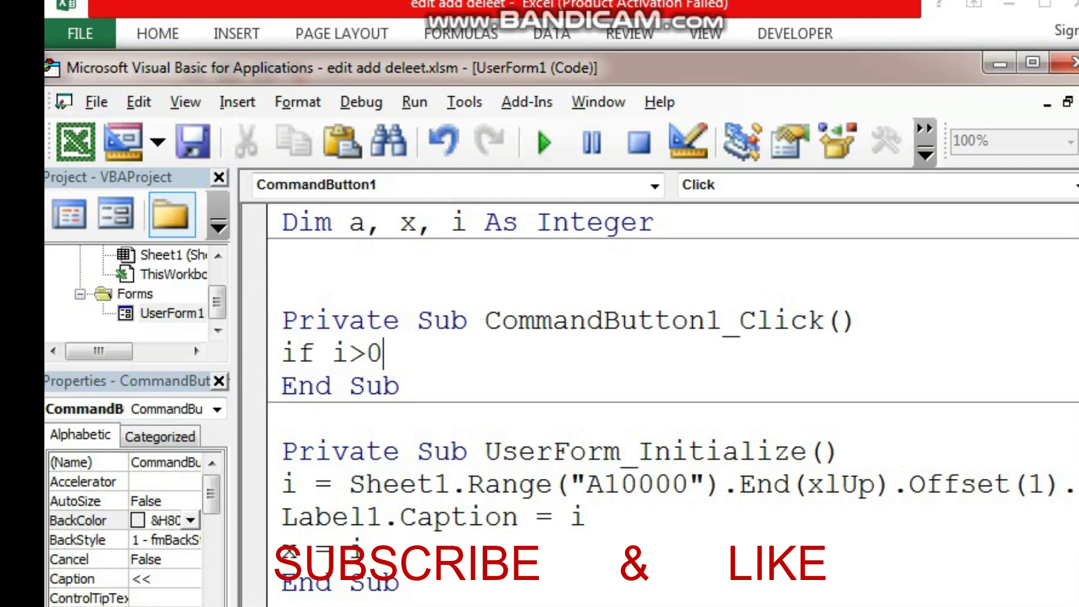
{"action": "type", "text": "the "}
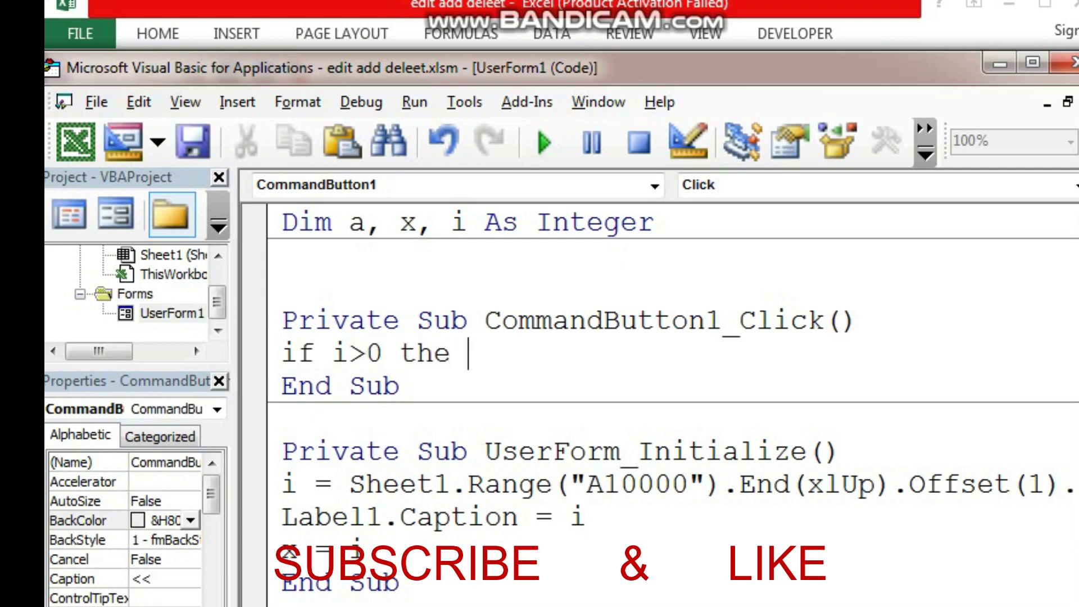
{"action": "type", "text": "i="}
{"action": "type", "text": "i+"}
{"action": "key", "text": "BackSpace"}
{"action": "type", "text": "-1"}
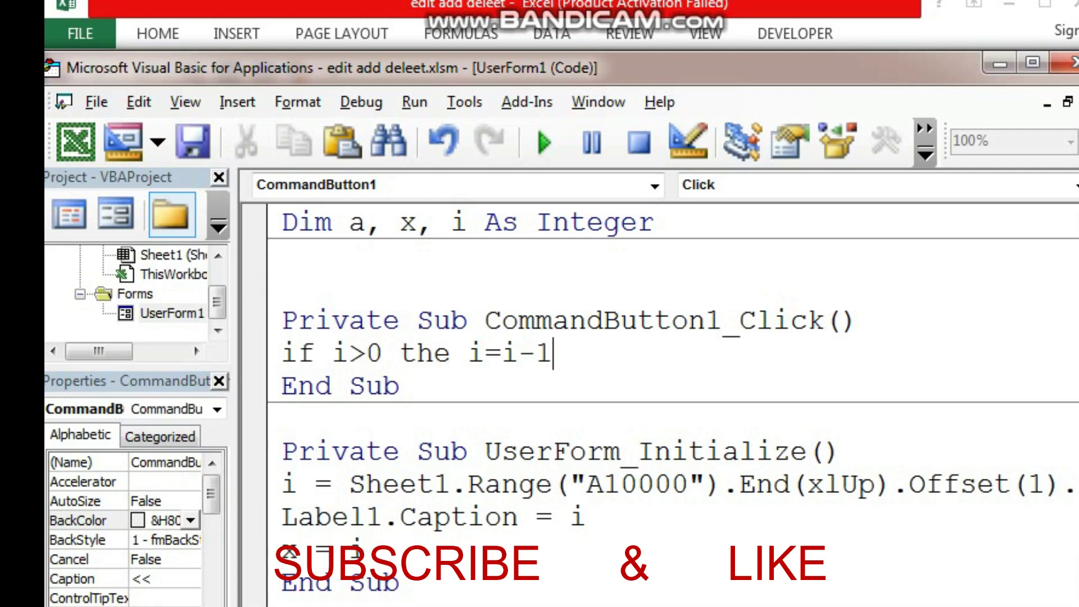
{"action": "key", "text": "Return"}
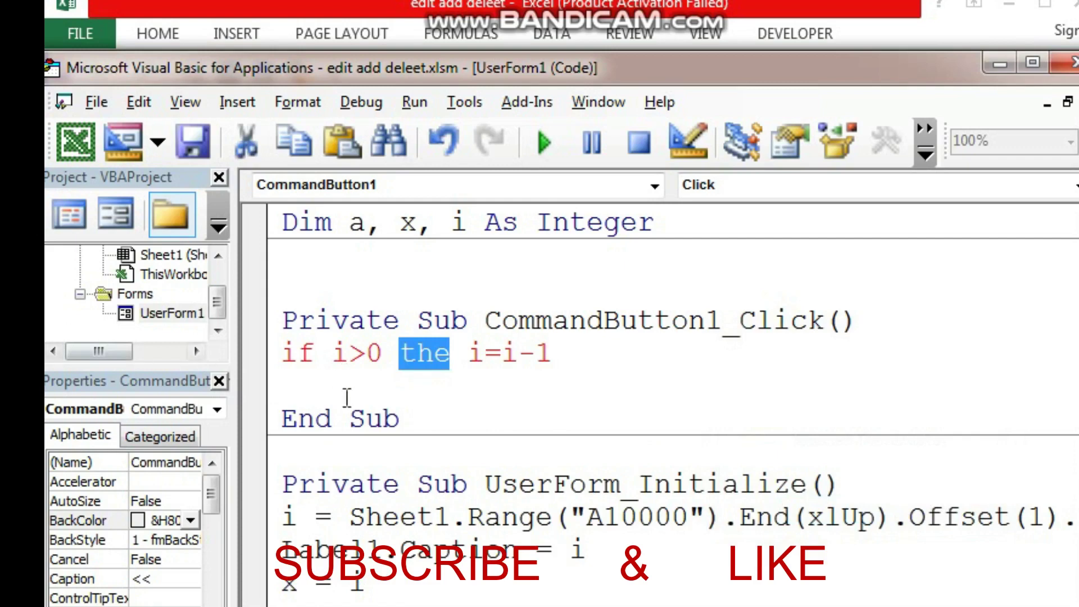
{"action": "left_click", "coordinate": [452, 351]}
{"action": "type", "text": "n"}
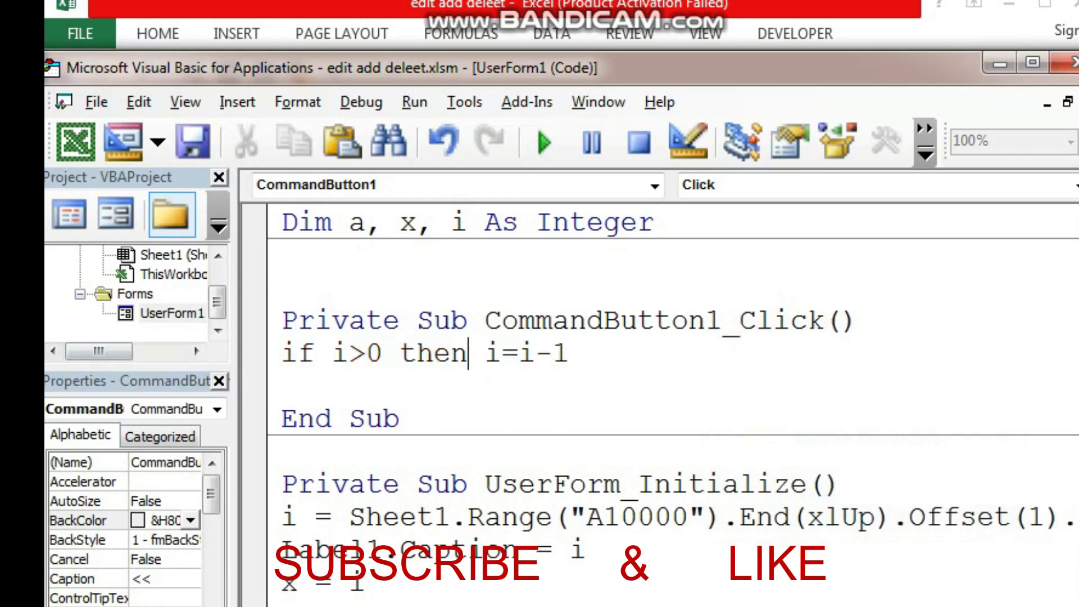
{"action": "left_click", "coordinate": [358, 392]}
Step: Add the line Label1.Caption = i below the If statement
{"action": "key", "text": "Return"}
{"action": "key", "text": "Return"}
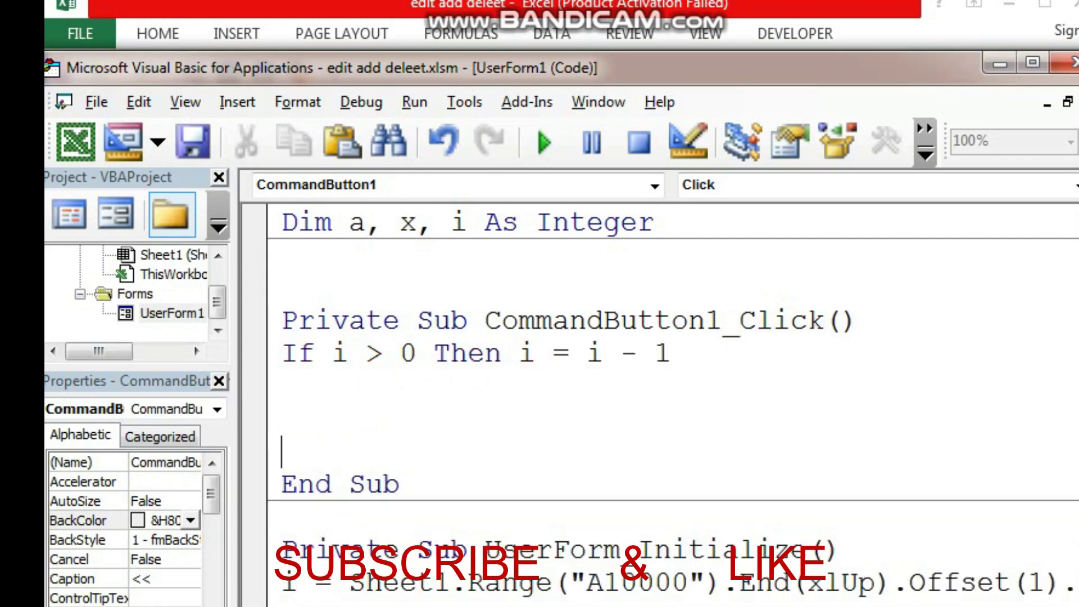
{"action": "key", "text": "Return"}
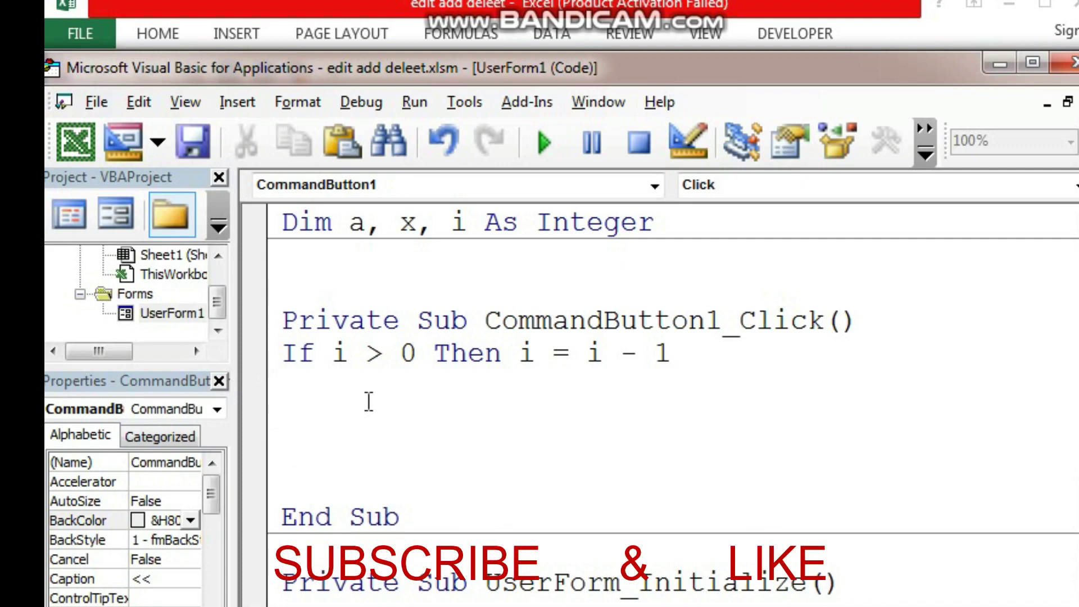
{"action": "type", "text": "labe"}
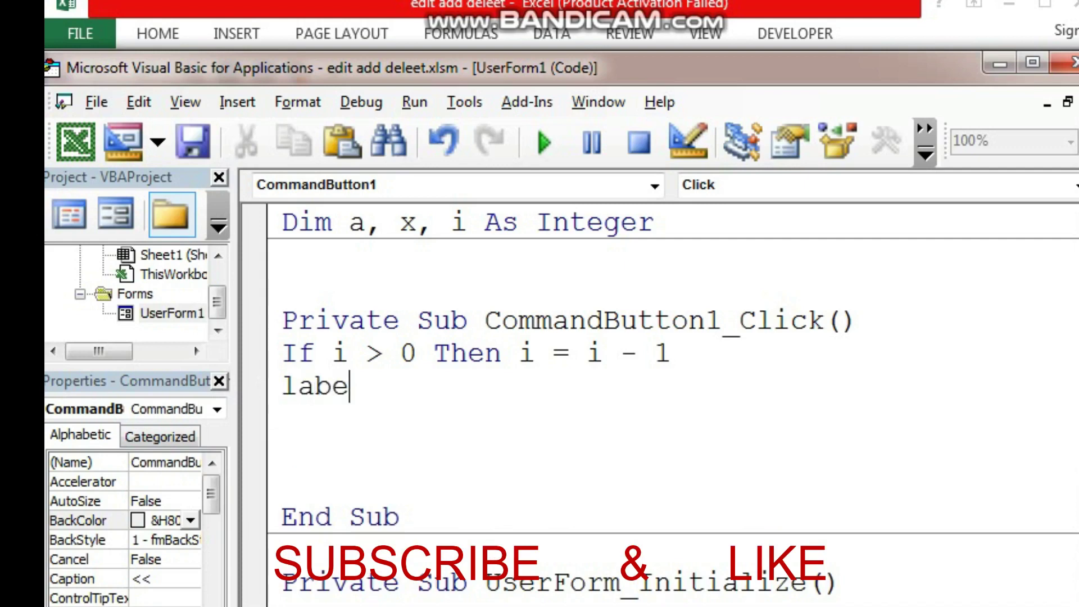
{"action": "type", "text": "l1"}
{"action": "type", "text": "."}
{"action": "scroll", "coordinate": [457, 478], "scroll_direction": "down", "scroll_amount": 1}
{"action": "type", "text": "c"}
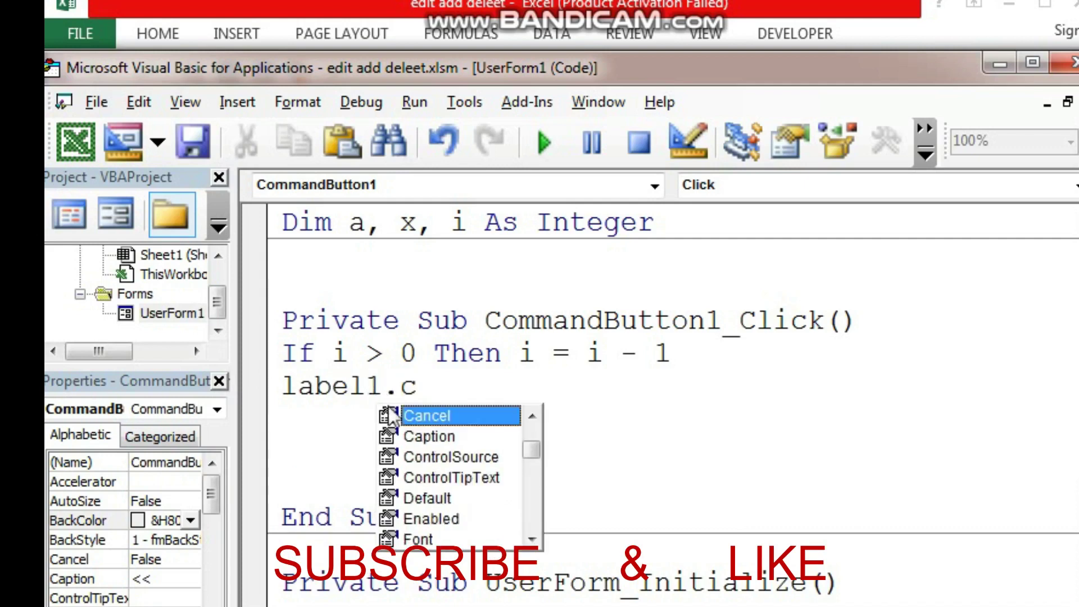
{"action": "double_click", "coordinate": [419, 439]}
{"action": "type", "text": "="}
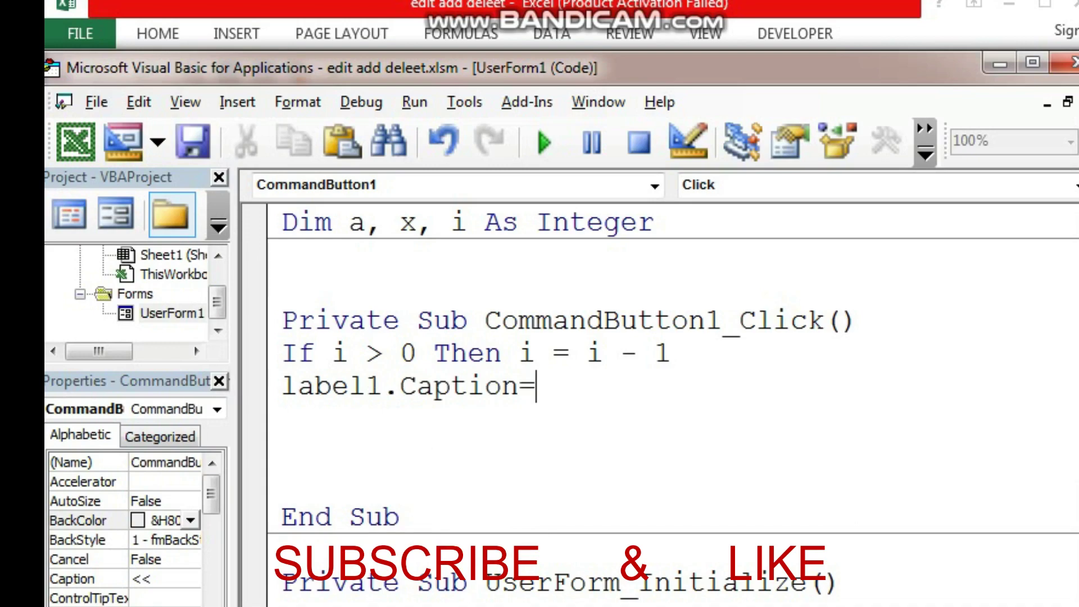
{"action": "type", "text": "i"}
{"action": "left_click", "coordinate": [383, 486]}
{"action": "scroll", "coordinate": [388, 466], "scroll_direction": "down", "scroll_amount": 2}
{"action": "scroll", "coordinate": [393, 449], "scroll_direction": "up", "scroll_amount": 2}
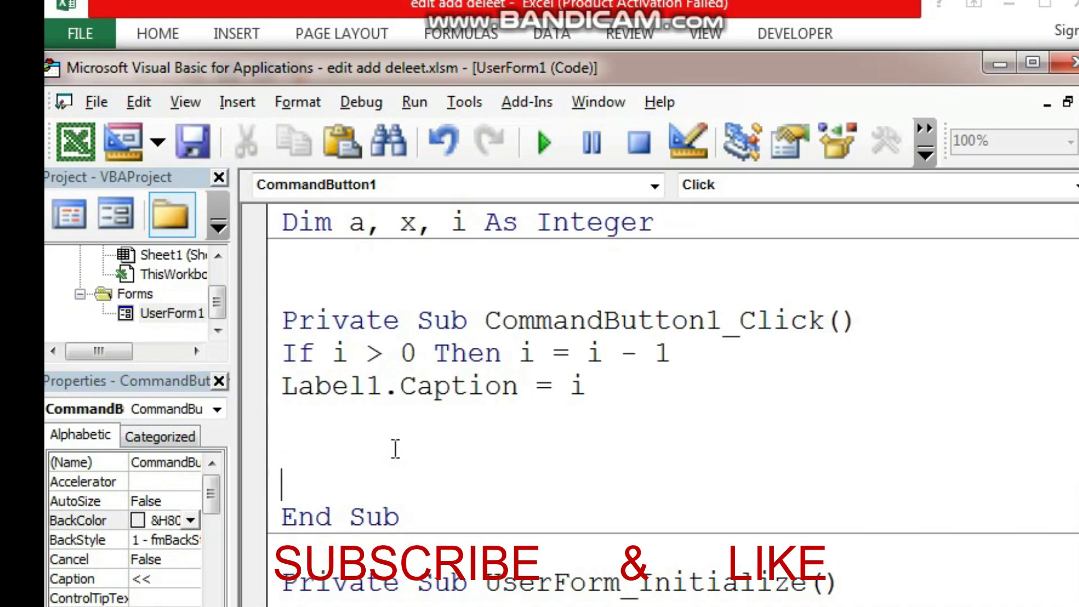
Step: Copy CommandButton1_Click's two code lines into the >> button's CommandButton2_Click
{"action": "double_click", "coordinate": [150, 313]}
{"action": "double_click", "coordinate": [497, 322]}
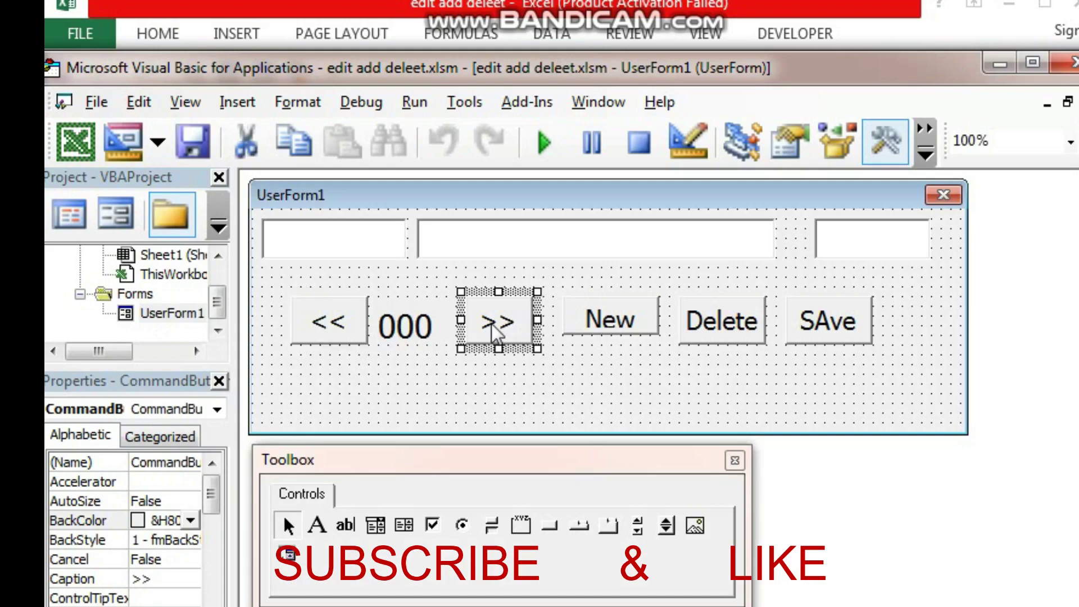
{"action": "scroll", "coordinate": [492, 323], "scroll_direction": "up", "scroll_amount": 3}
{"action": "left_click_drag", "start_coordinate": [587, 394], "coordinate": [269, 344]}
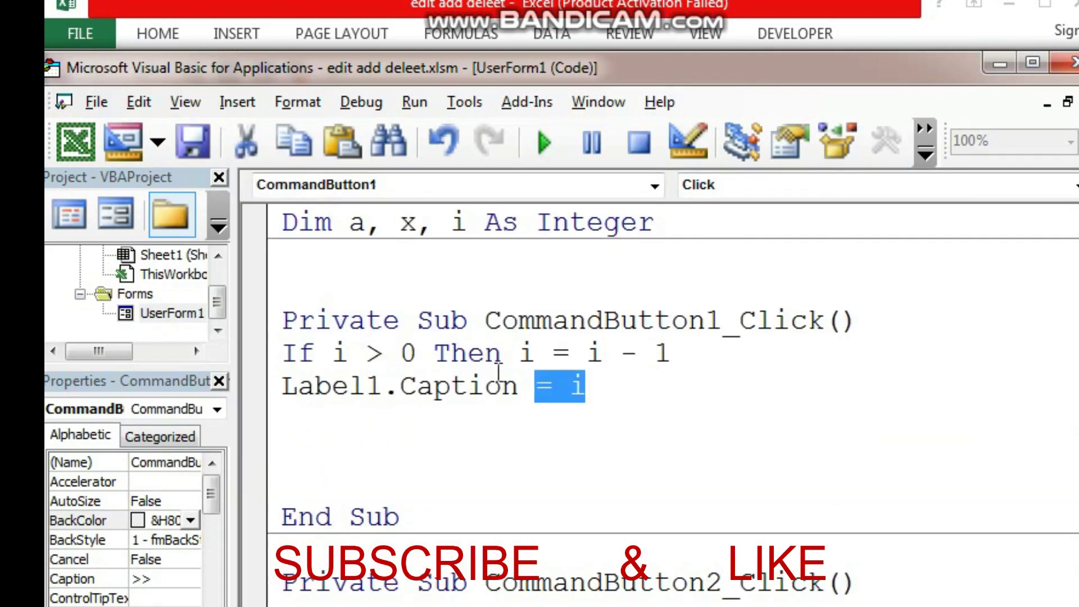
{"action": "right_click", "coordinate": [345, 347]}
{"action": "left_click", "coordinate": [396, 375]}
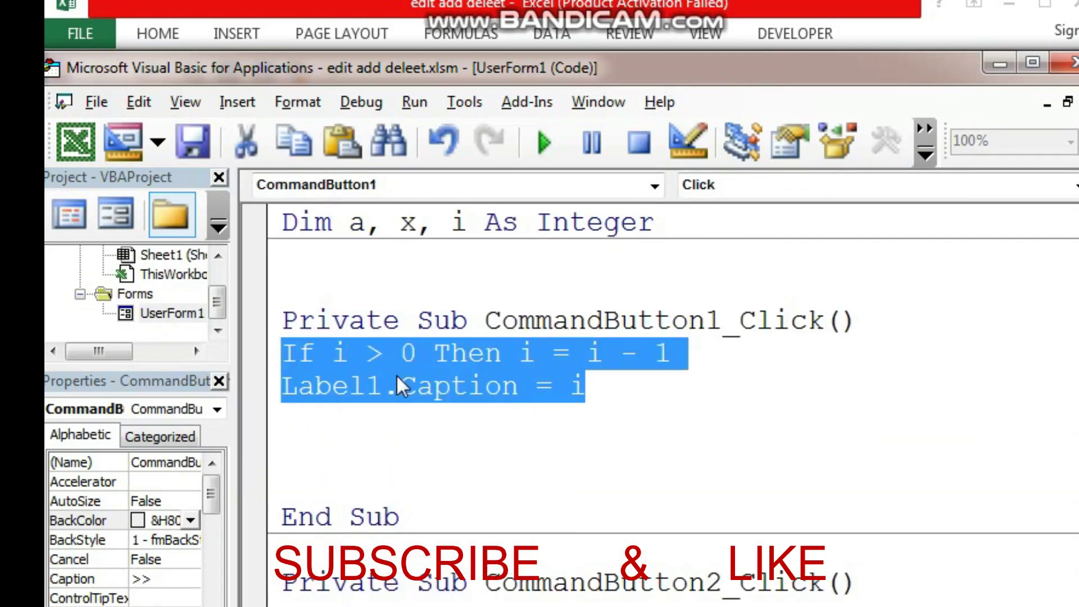
{"action": "scroll", "coordinate": [396, 375], "scroll_direction": "down", "scroll_amount": 3}
{"action": "left_click", "coordinate": [343, 309]}
{"action": "right_click", "coordinate": [343, 309]}
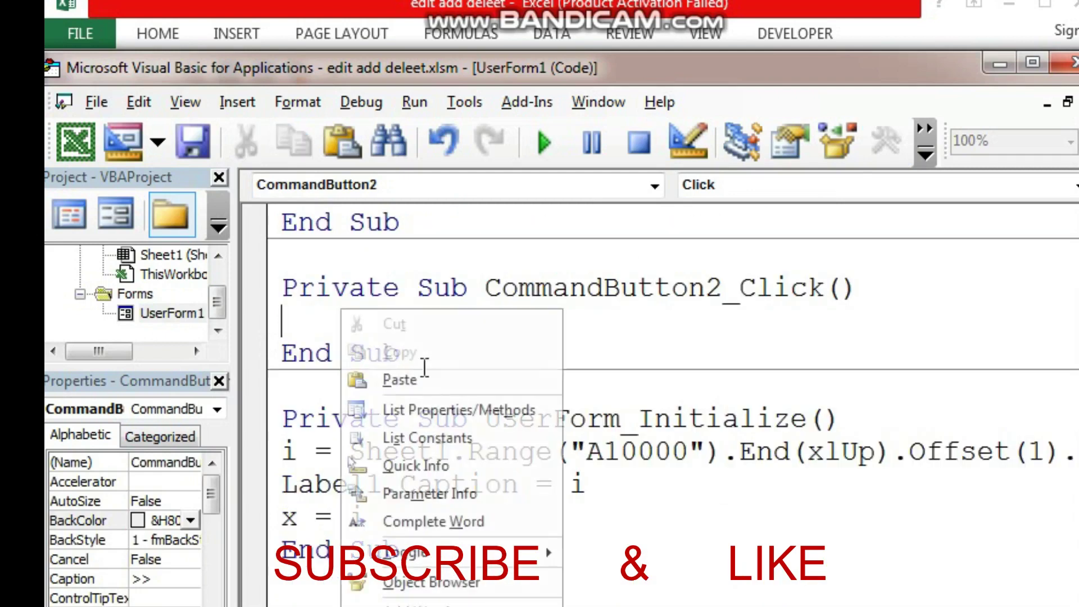
{"action": "left_click", "coordinate": [426, 389]}
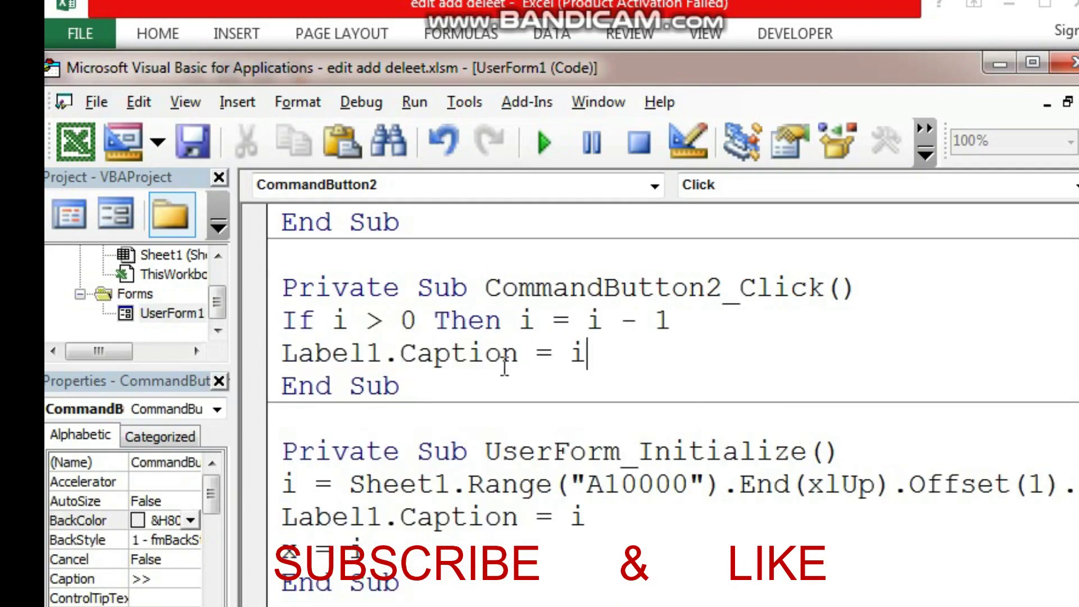
Step: Change the pasted condition from i > 0 to i < x
{"action": "double_click", "coordinate": [374, 323]}
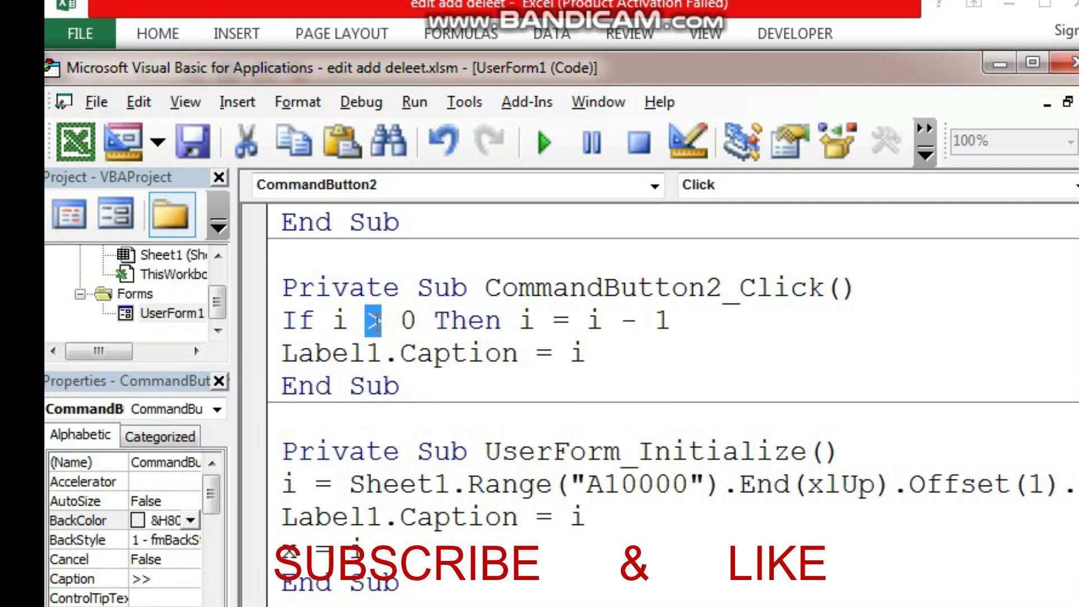
{"action": "type", "text": "<"}
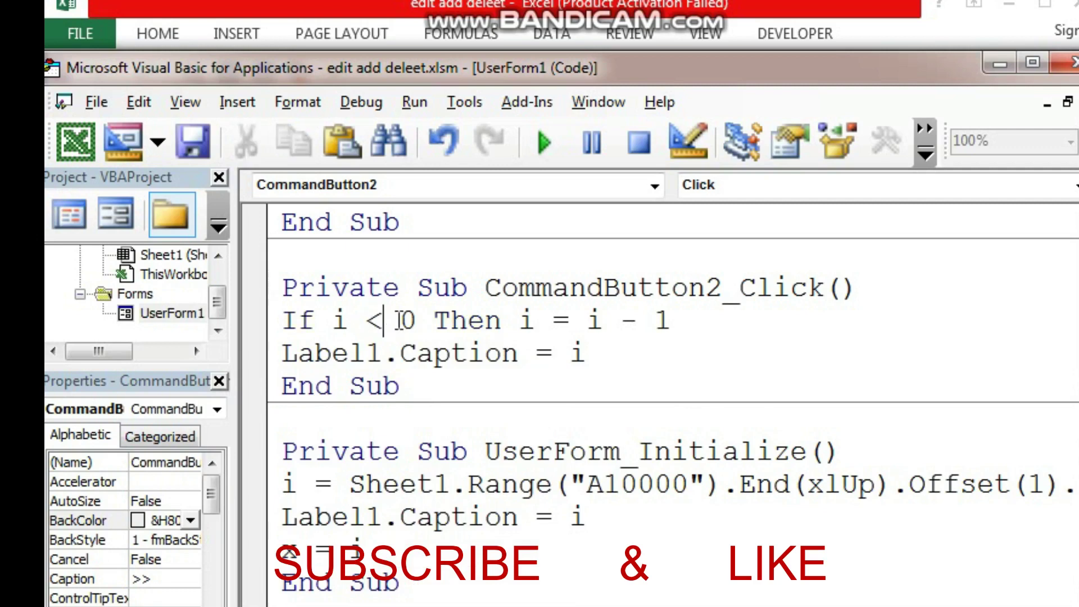
{"action": "double_click", "coordinate": [408, 319]}
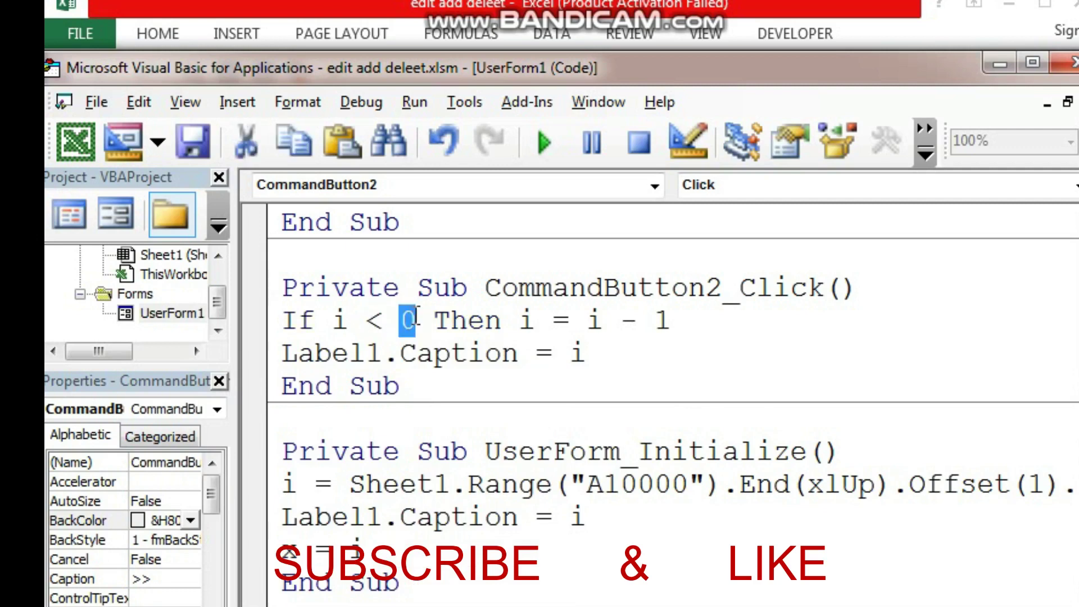
{"action": "type", "text": "x"}
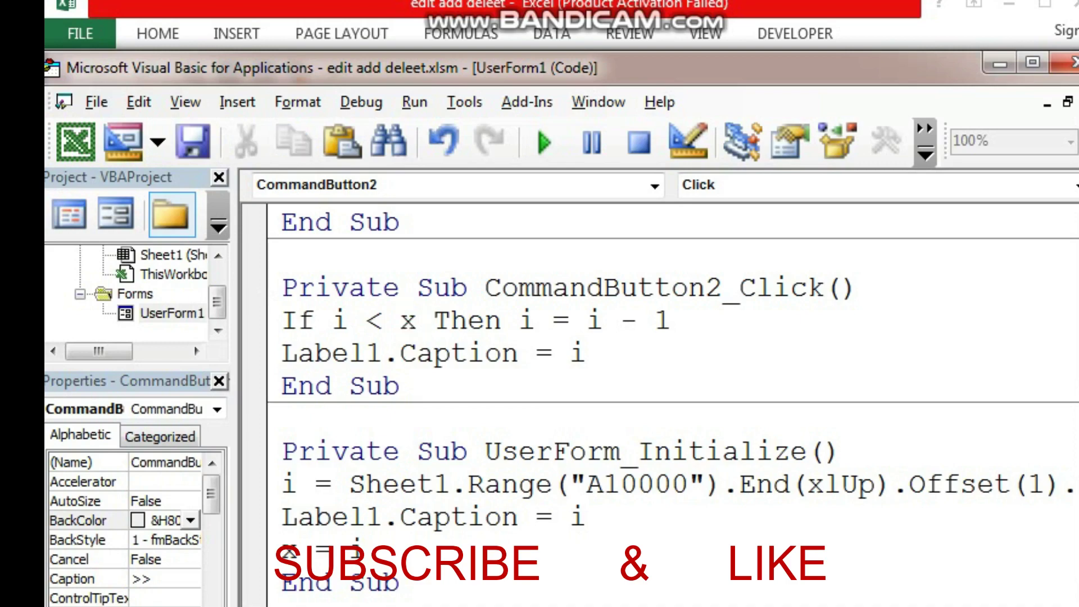
{"action": "left_click", "coordinate": [638, 329]}
Step: Test-run UserForm1 by stepping back with << and forward with >>, then close it
{"action": "left_click", "coordinate": [556, 154]}
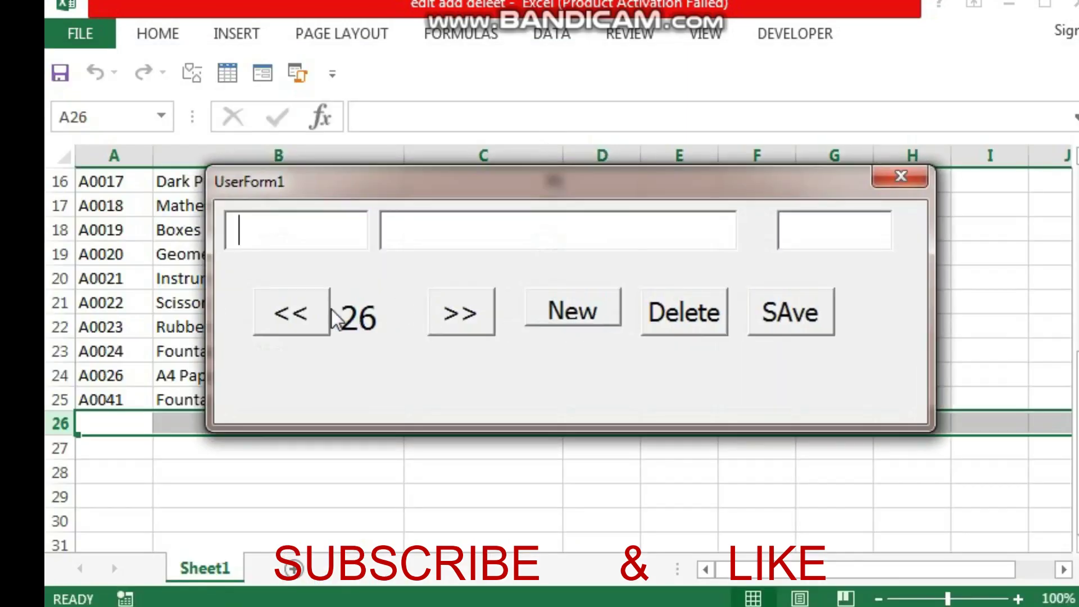
{"action": "left_click", "coordinate": [303, 331]}
{"action": "left_click", "coordinate": [301, 330]}
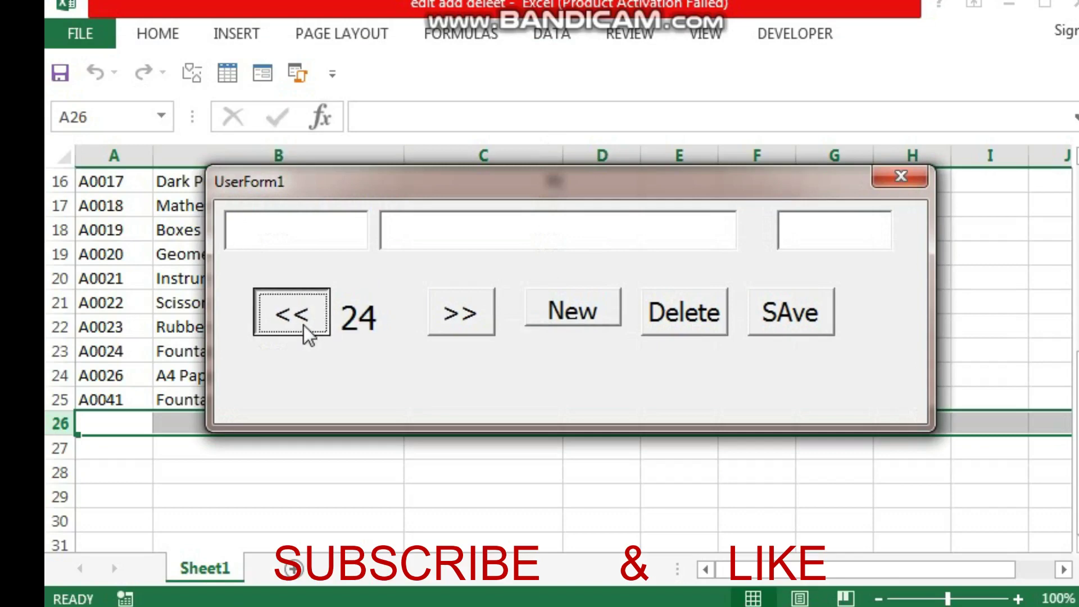
{"action": "left_click", "coordinate": [306, 331]}
{"action": "left_click", "coordinate": [312, 333]}
{"action": "left_click", "coordinate": [459, 314]}
{"action": "left_click", "coordinate": [460, 314]}
{"action": "left_click", "coordinate": [460, 313]}
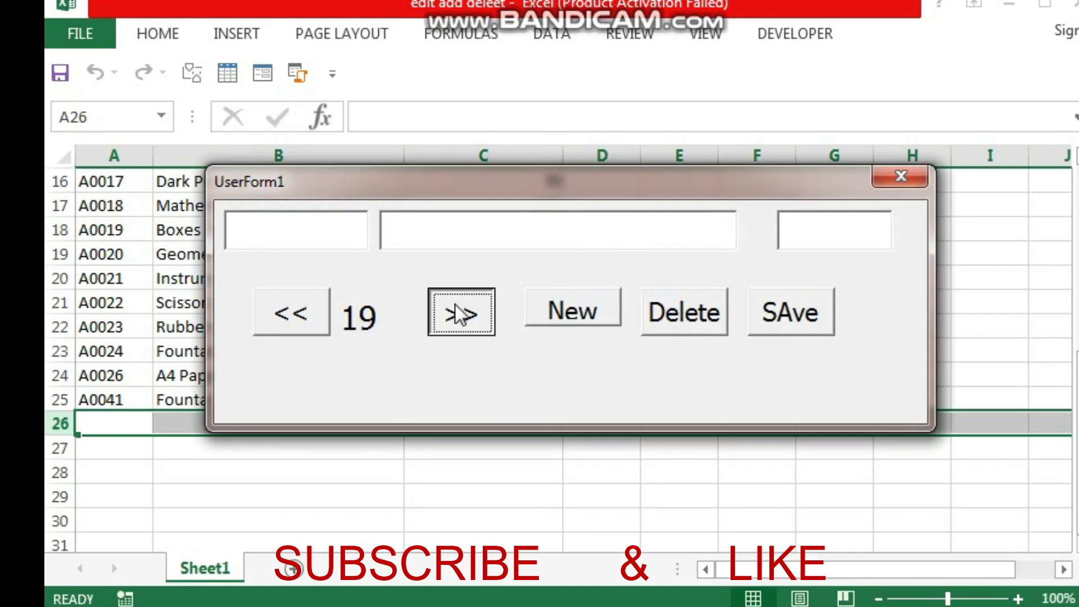
{"action": "left_click", "coordinate": [460, 314]}
{"action": "left_click", "coordinate": [458, 314]}
{"action": "left_click", "coordinate": [458, 313]}
{"action": "left_click", "coordinate": [460, 314]}
{"action": "left_click", "coordinate": [460, 314]}
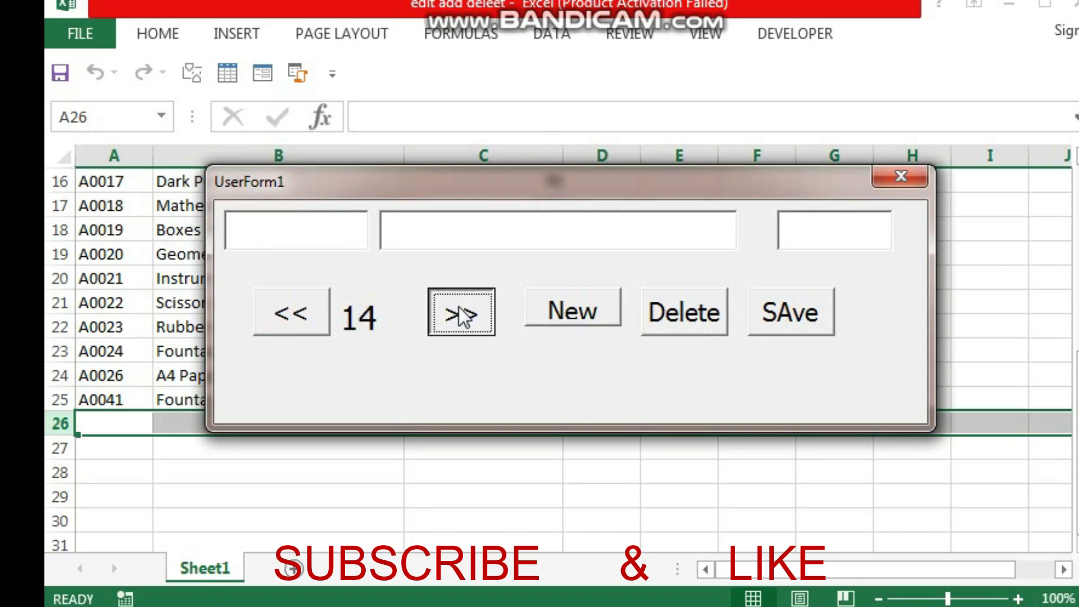
{"action": "left_click", "coordinate": [463, 315]}
{"action": "left_click", "coordinate": [463, 316]}
{"action": "left_click", "coordinate": [900, 177]}
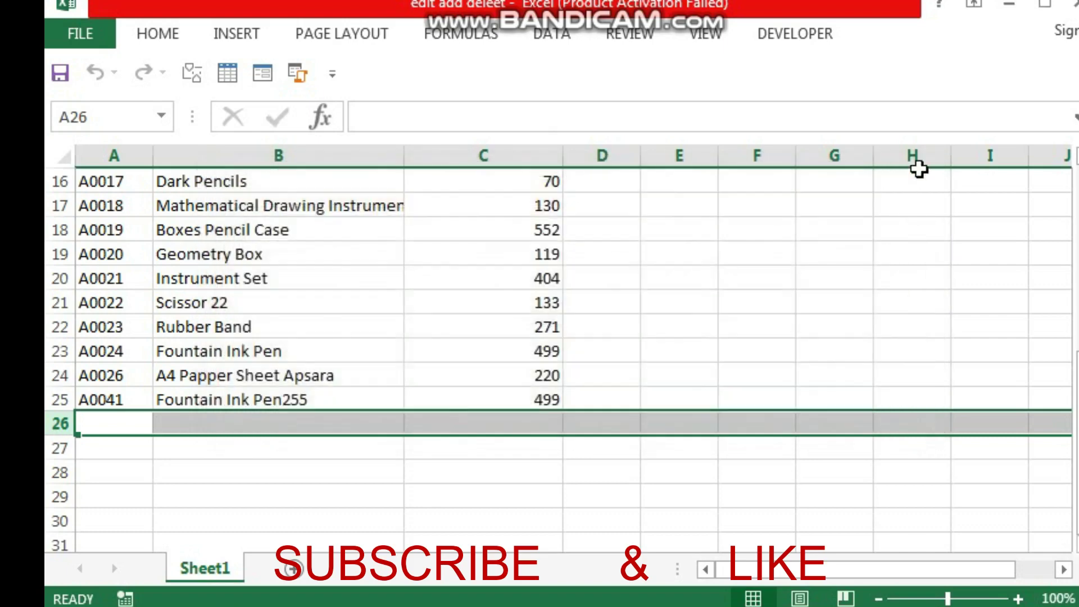
Step: In the VBA editor, change CommandButton2_Click to count up with i = i + 1
{"action": "left_click", "coordinate": [757, 40]}
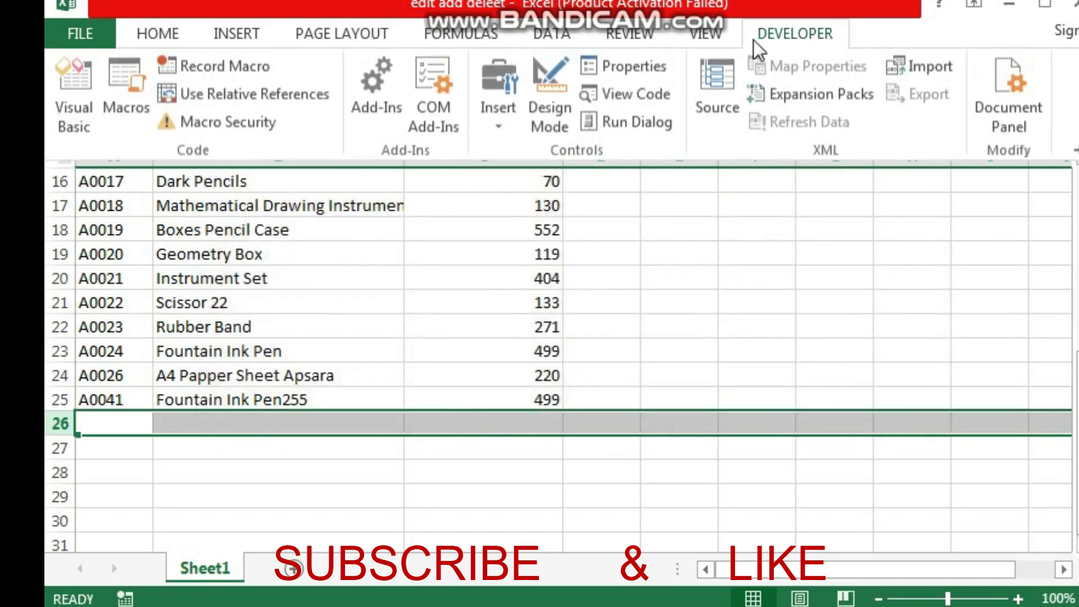
{"action": "left_click", "coordinate": [68, 90]}
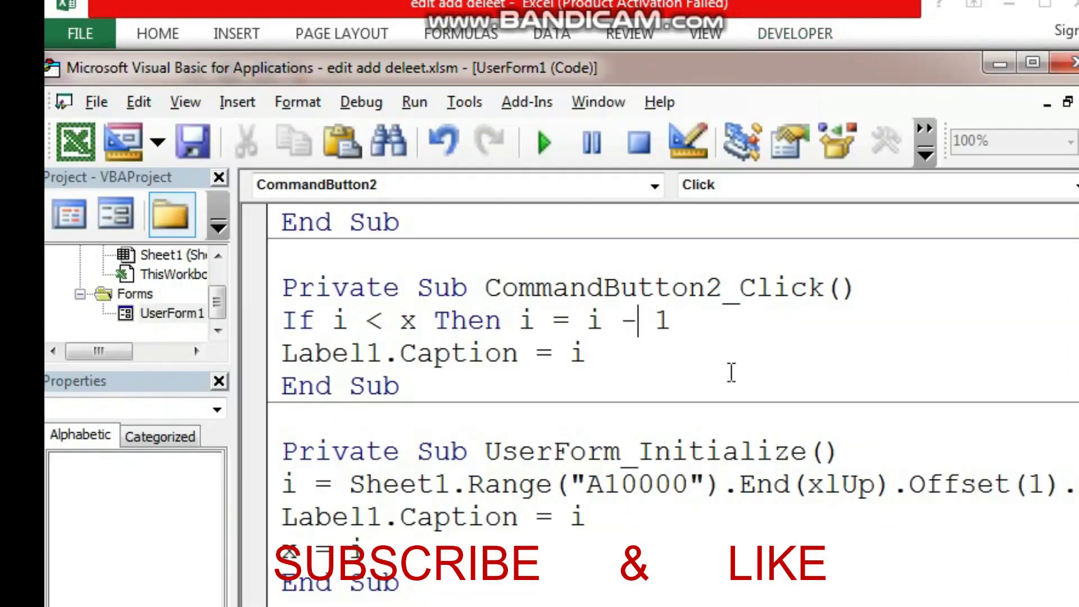
{"action": "scroll", "coordinate": [593, 387], "scroll_direction": "up", "scroll_amount": 1}
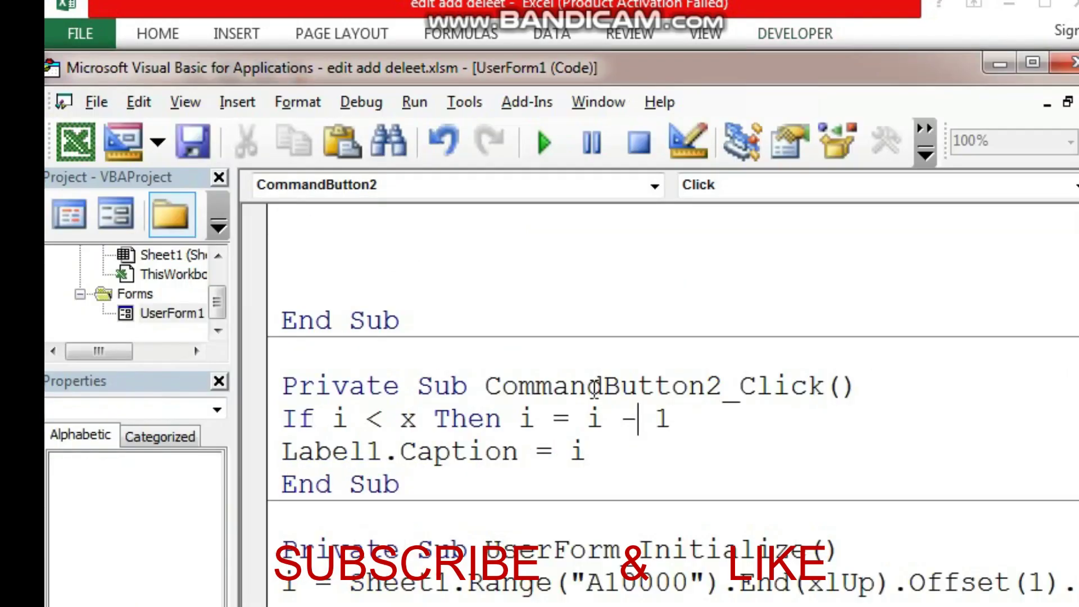
{"action": "double_click", "coordinate": [627, 413]}
{"action": "type", "text": "+"}
Step: Rerun the form, step back and forward between records 23 and 26, then close it
{"action": "left_click", "coordinate": [544, 143]}
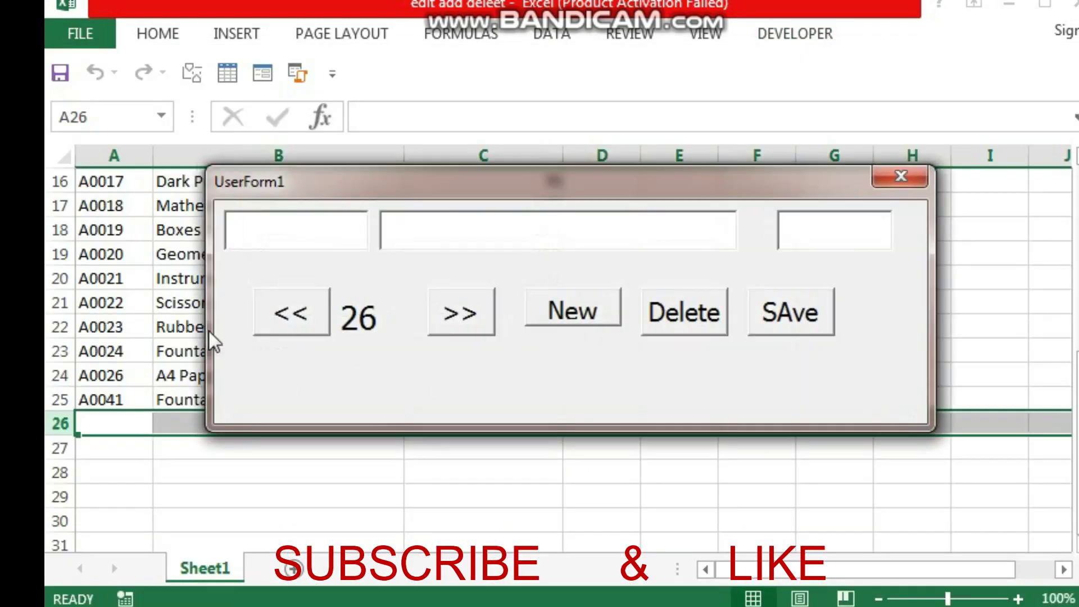
{"action": "left_click", "coordinate": [291, 329]}
{"action": "left_click", "coordinate": [290, 329]}
{"action": "left_click", "coordinate": [291, 328]}
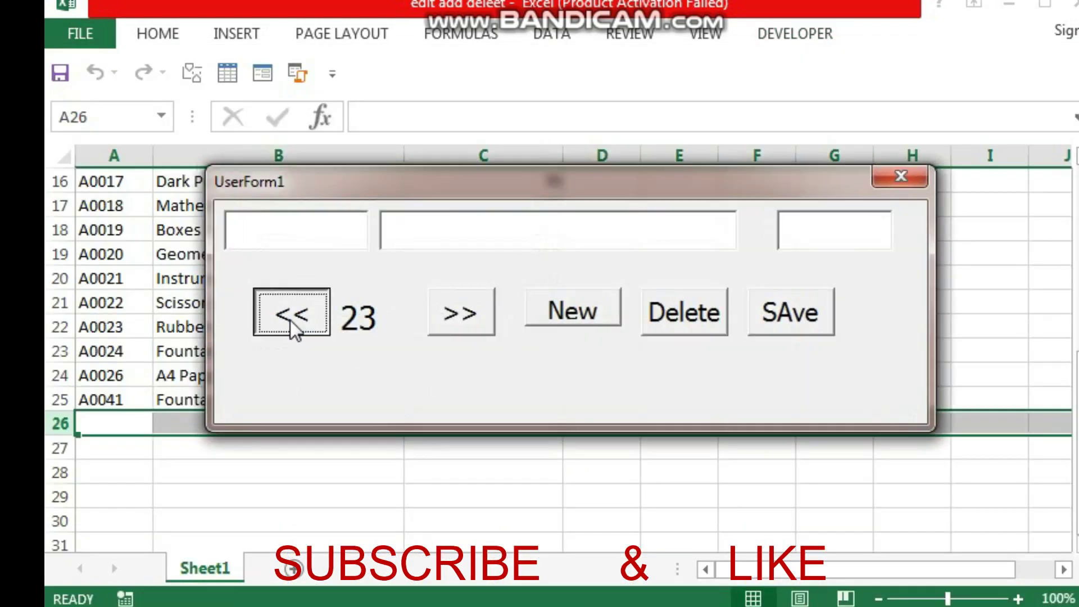
{"action": "left_click", "coordinate": [454, 312]}
{"action": "left_click", "coordinate": [454, 312]}
{"action": "left_click", "coordinate": [454, 312]}
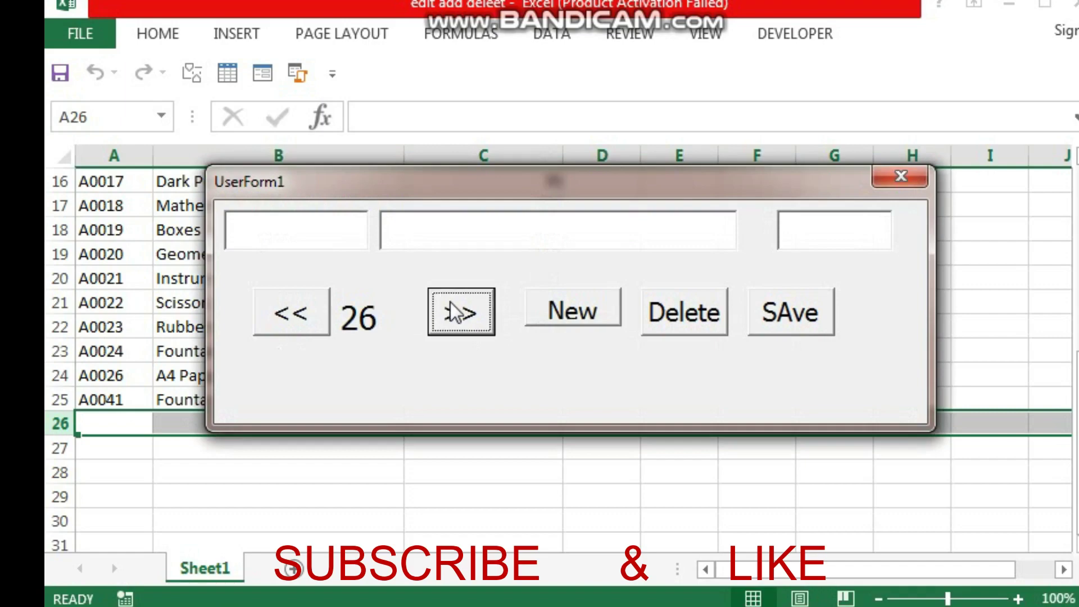
{"action": "left_click", "coordinate": [275, 320]}
{"action": "left_click", "coordinate": [281, 320]}
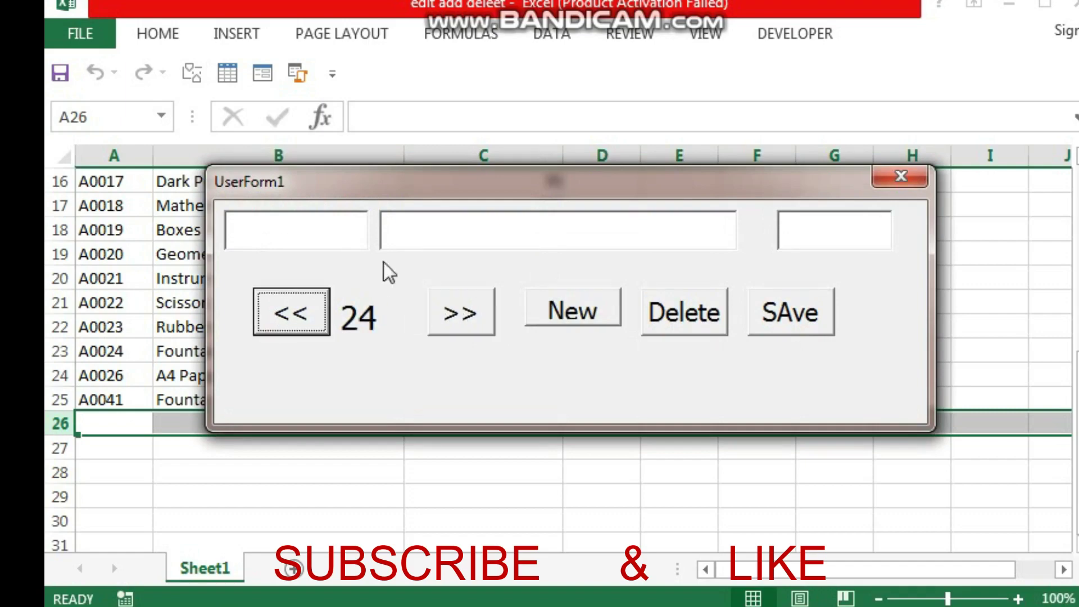
{"action": "left_click", "coordinate": [902, 174]}
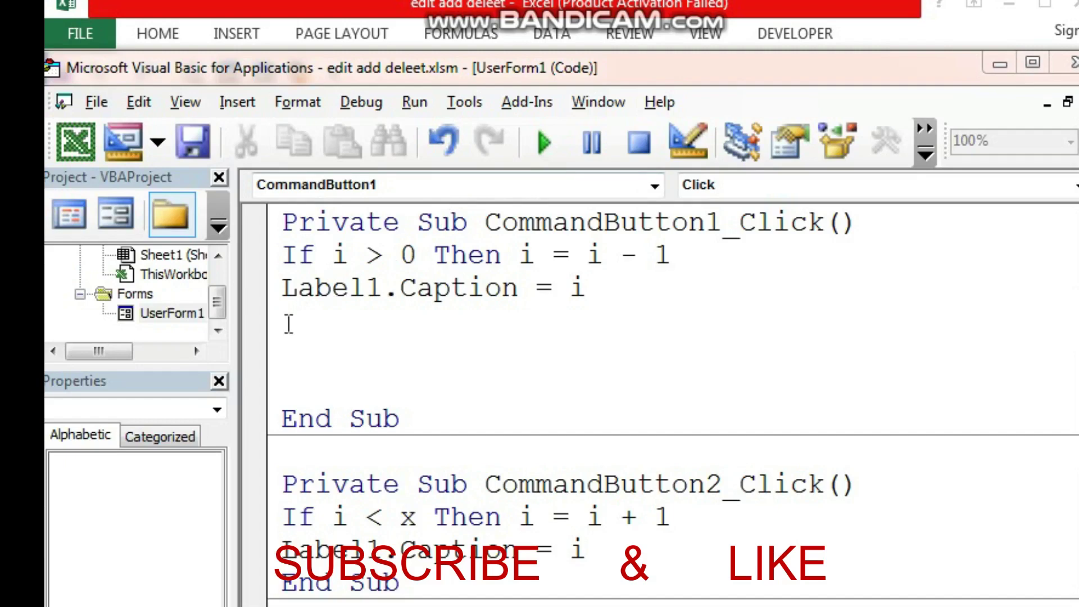
Step: Add the line TextBox1.Text = Sheet1.Cells(i, 1) below the Label1 caption line
{"action": "left_click", "coordinate": [286, 321]}
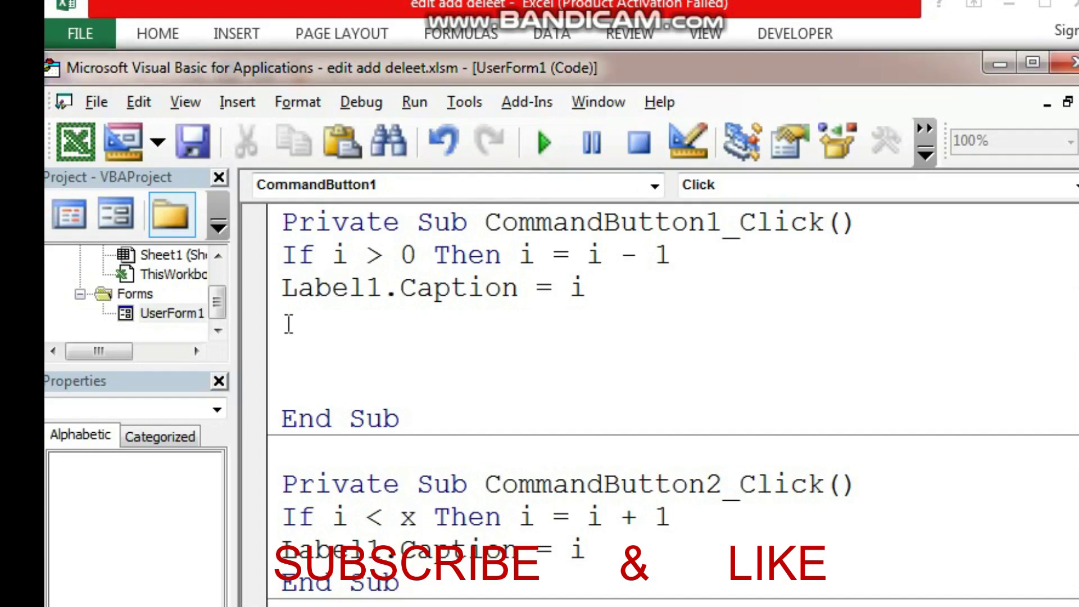
{"action": "type", "text": "text"}
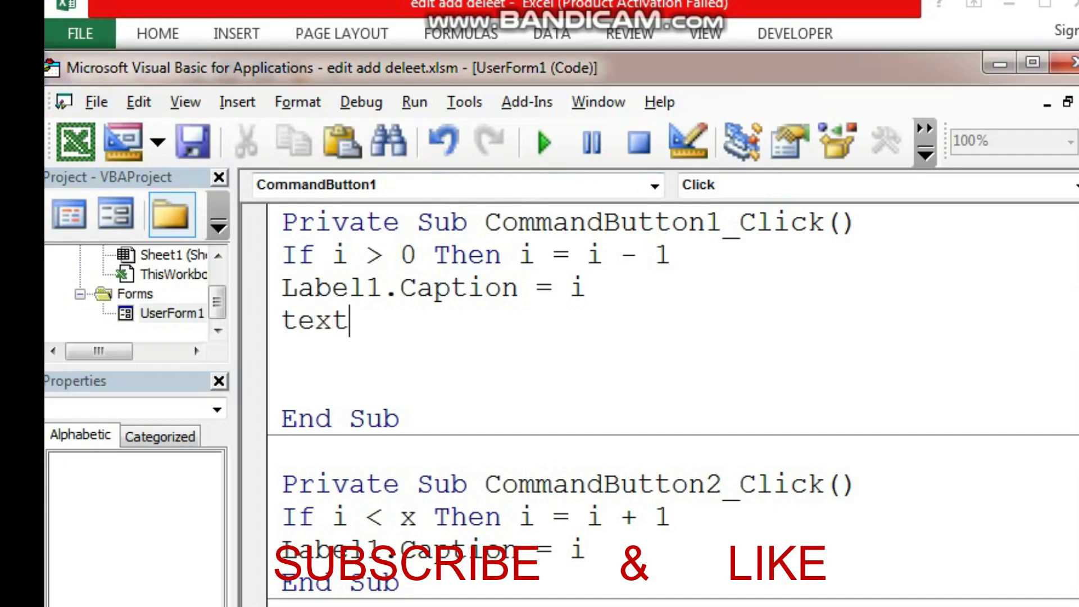
{"action": "type", "text": "bo"}
{"action": "type", "text": "x1.t"}
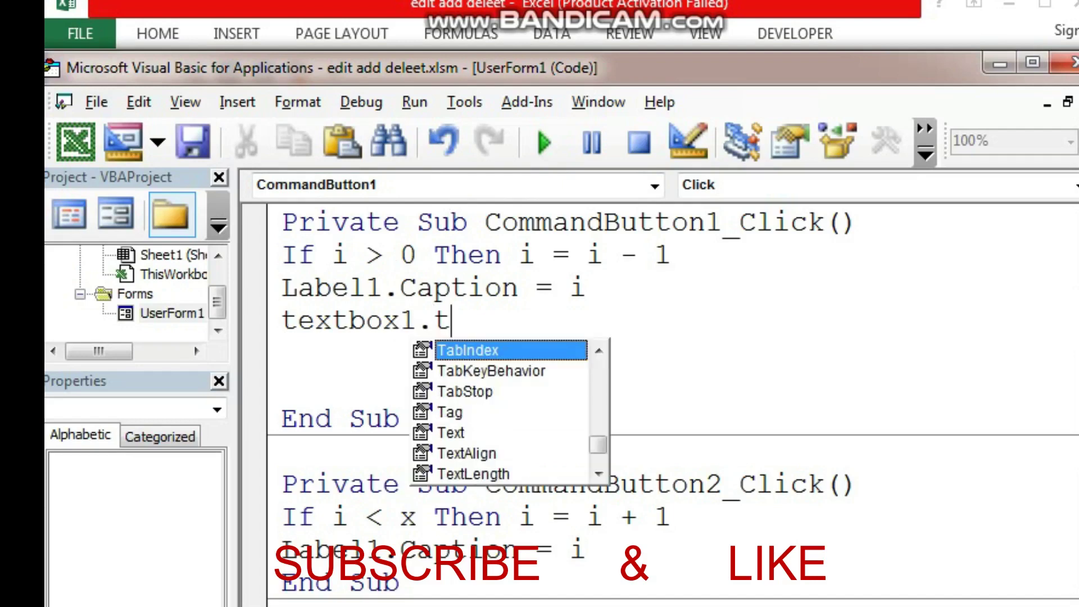
{"action": "type", "text": "ex"}
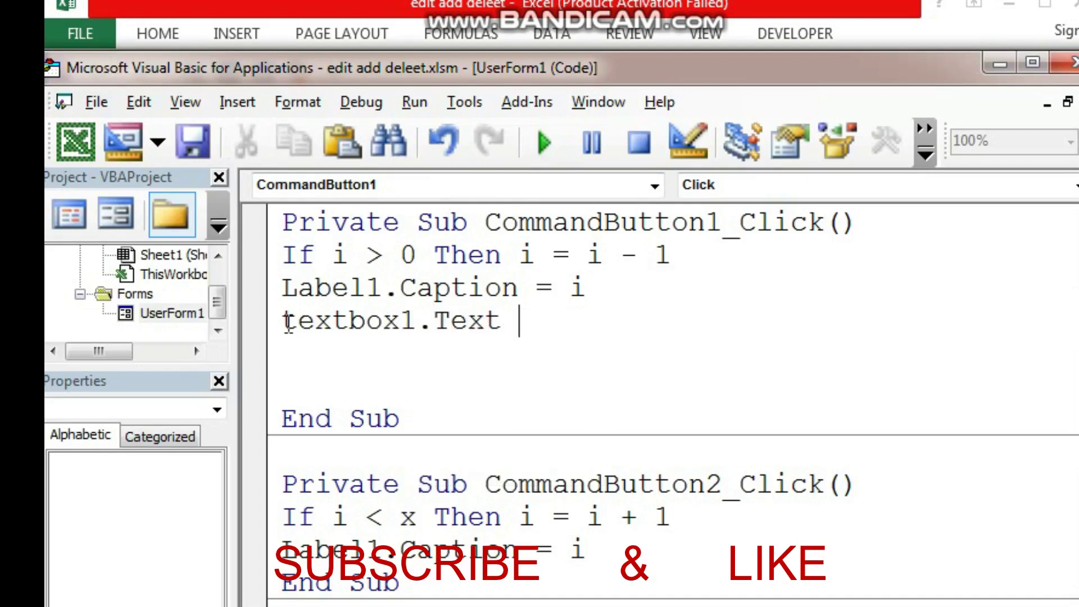
{"action": "type", "text": " = "}
{"action": "type", "text": "Shee"}
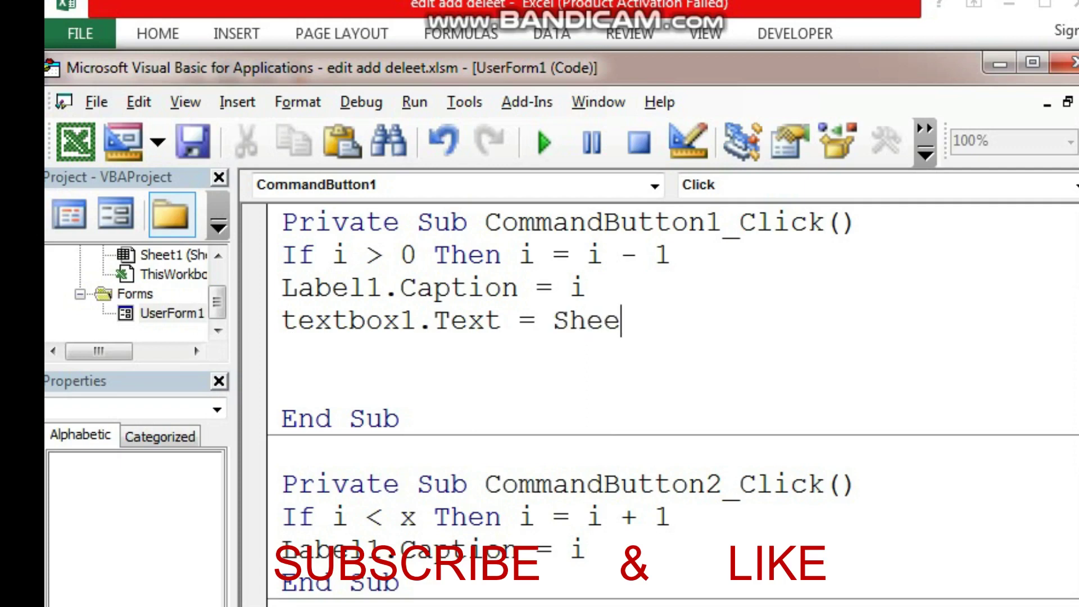
{"action": "type", "text": "t1."}
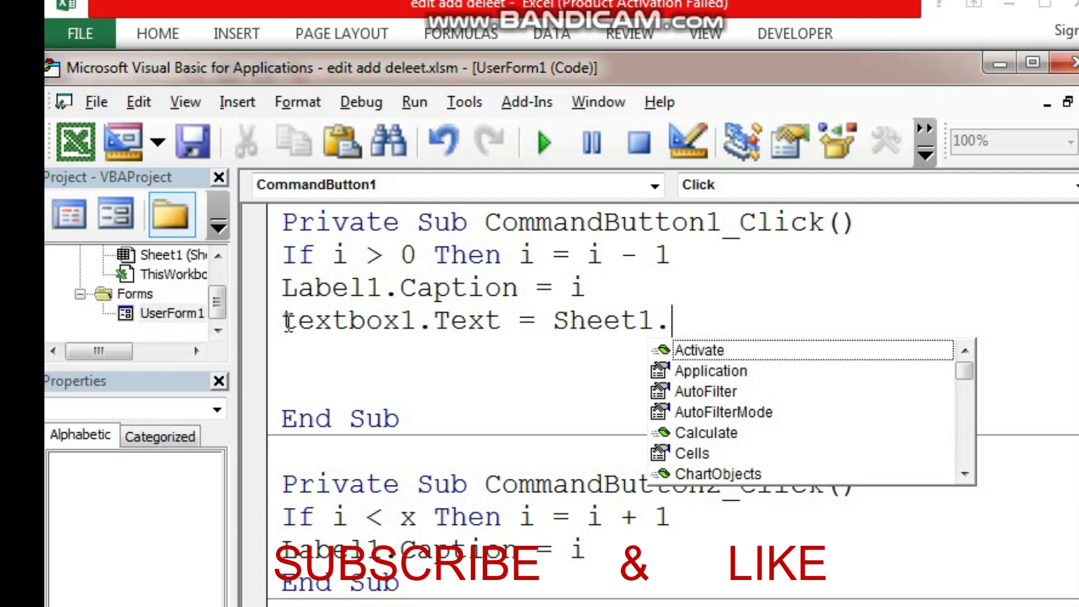
{"action": "type", "text": "c"}
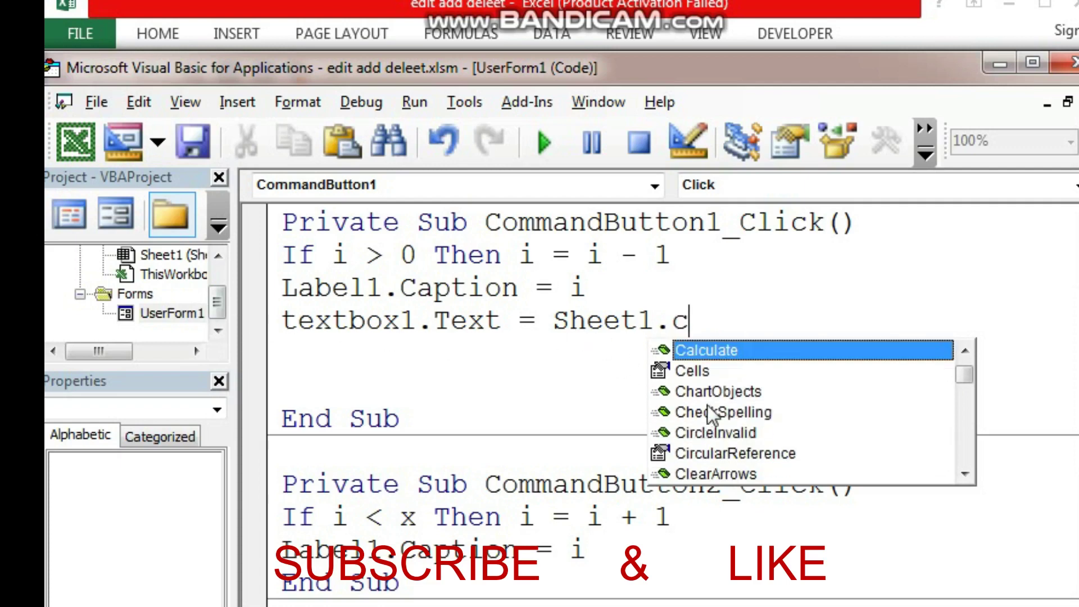
{"action": "double_click", "coordinate": [697, 373]}
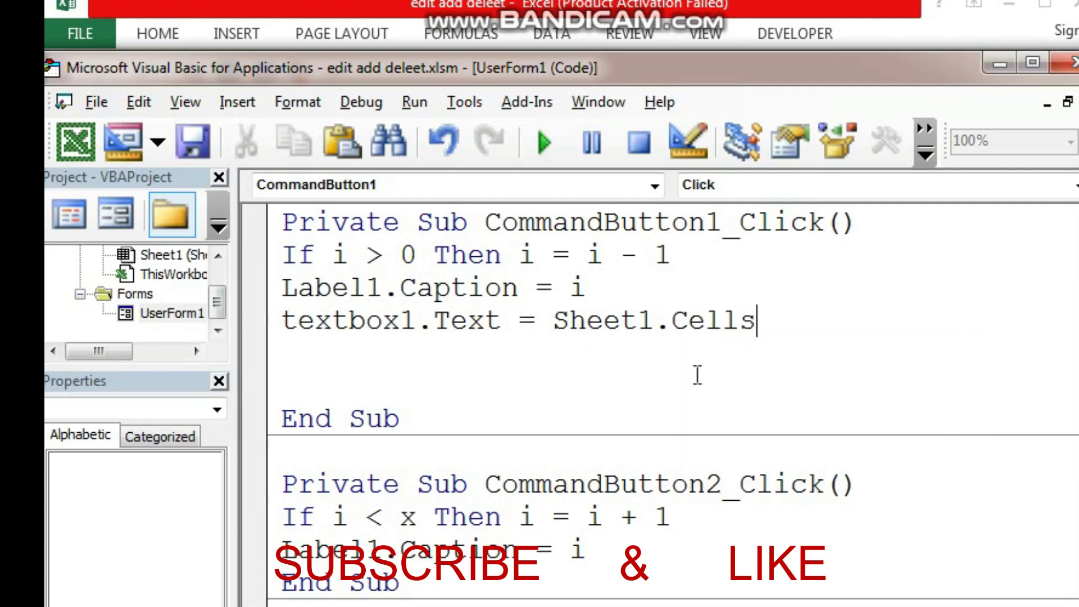
{"action": "type", "text": "("}
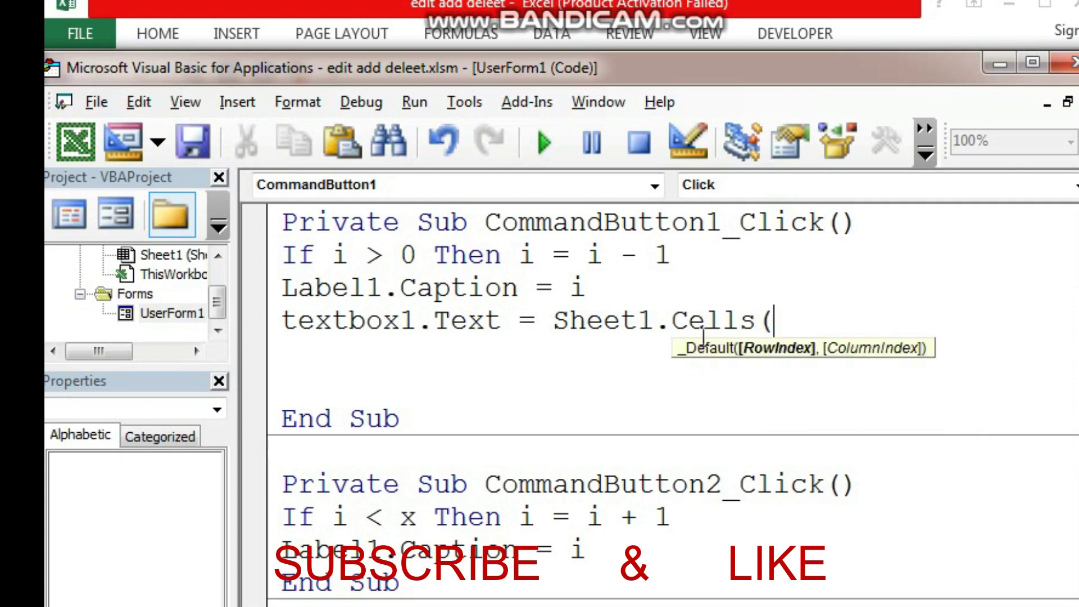
{"action": "type", "text": "i,"}
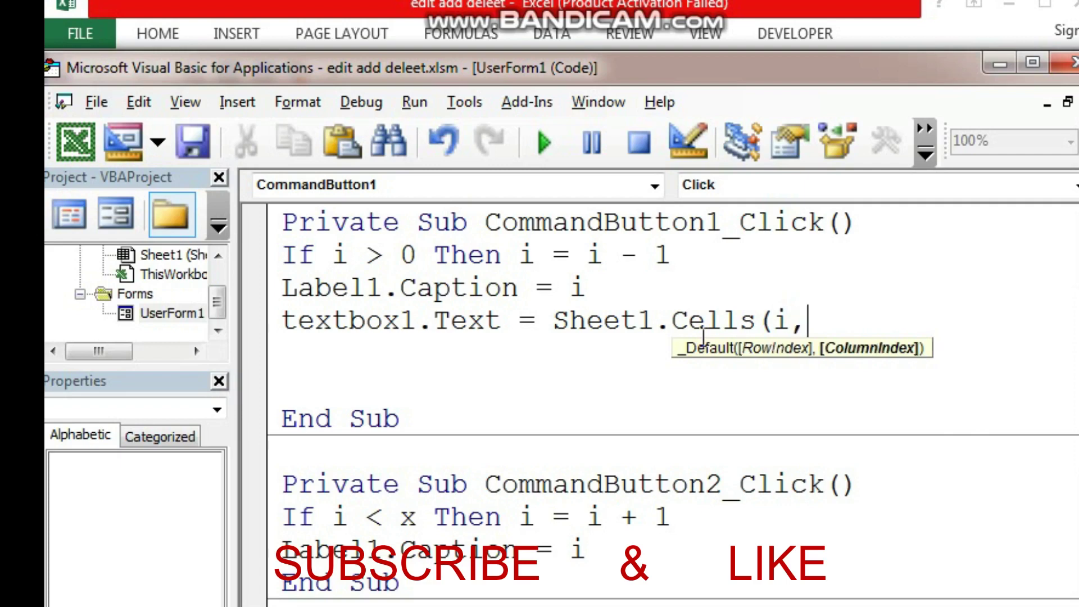
{"action": "type", "text": "1"}
{"action": "type", "text": ")"}
{"action": "key", "text": "Down"}
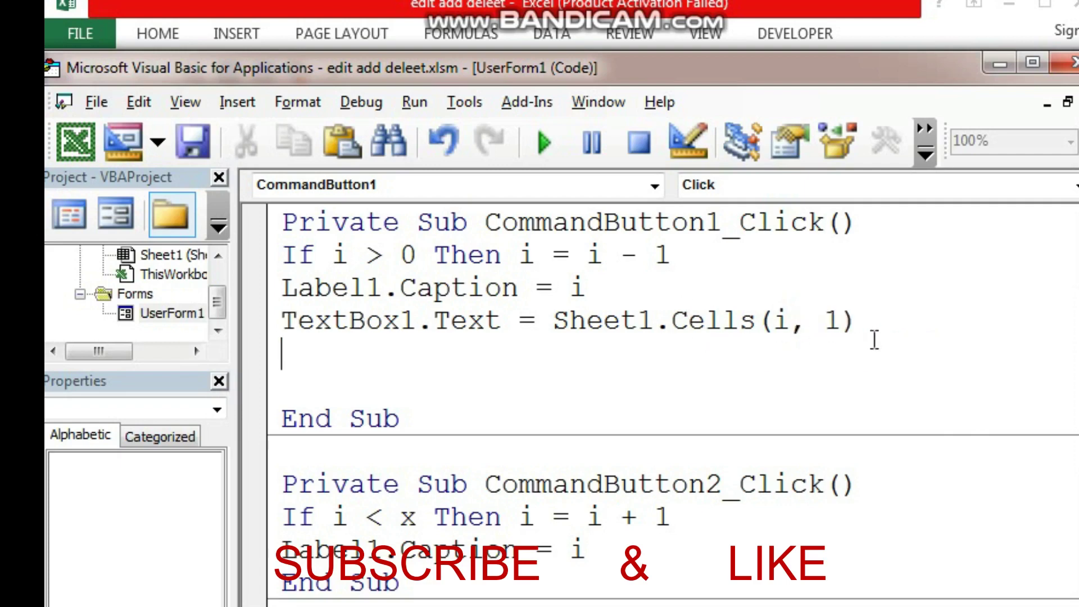
Step: Copy the TextBox1 line and paste two more copies beneath it
{"action": "mouse_move", "coordinate": [871, 335]}
{"action": "left_mouse_down"}
{"action": "mouse_move", "coordinate": [566, 361]}
{"action": "mouse_move", "coordinate": [235, 319]}
{"action": "left_mouse_up"}
{"action": "right_click", "coordinate": [362, 318]}
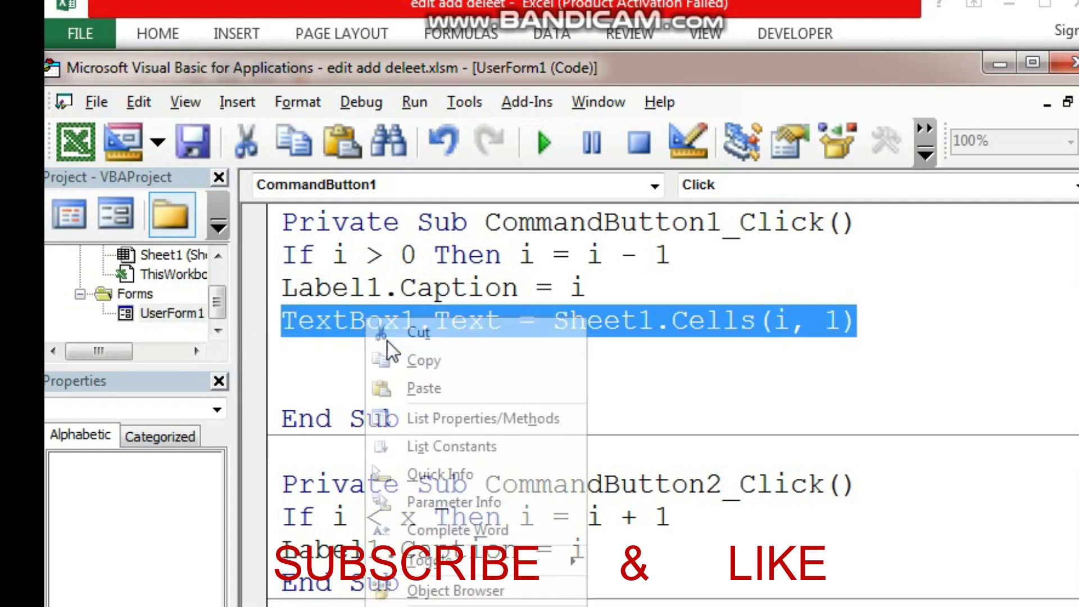
{"action": "left_click", "coordinate": [416, 365]}
{"action": "left_click", "coordinate": [352, 354]}
{"action": "right_click", "coordinate": [352, 354]}
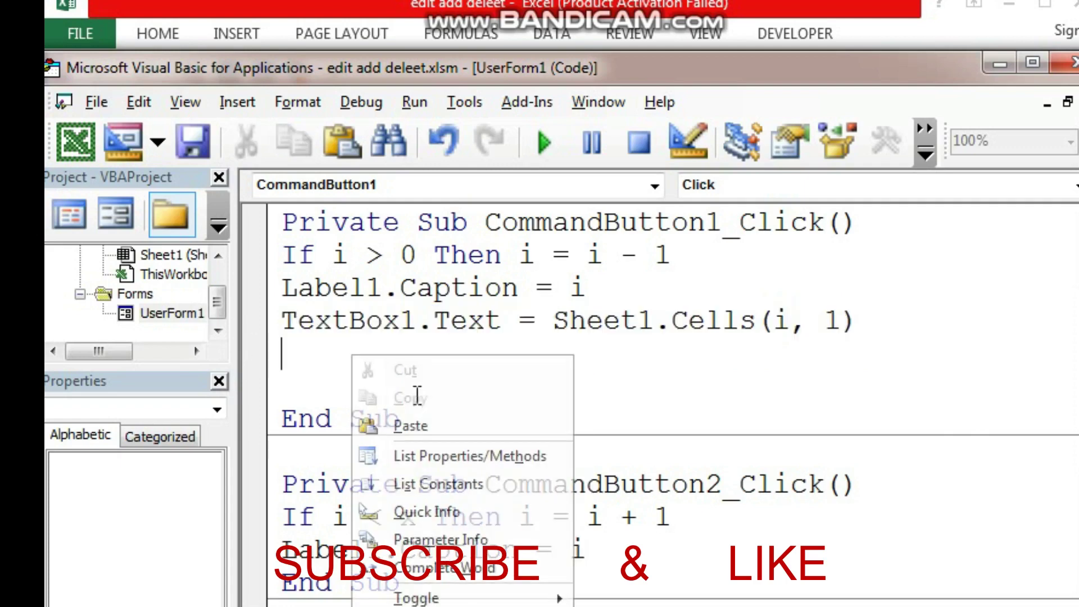
{"action": "left_click", "coordinate": [409, 426]}
{"action": "left_click", "coordinate": [355, 371]}
{"action": "right_click", "coordinate": [355, 372]}
{"action": "left_click", "coordinate": [394, 436]}
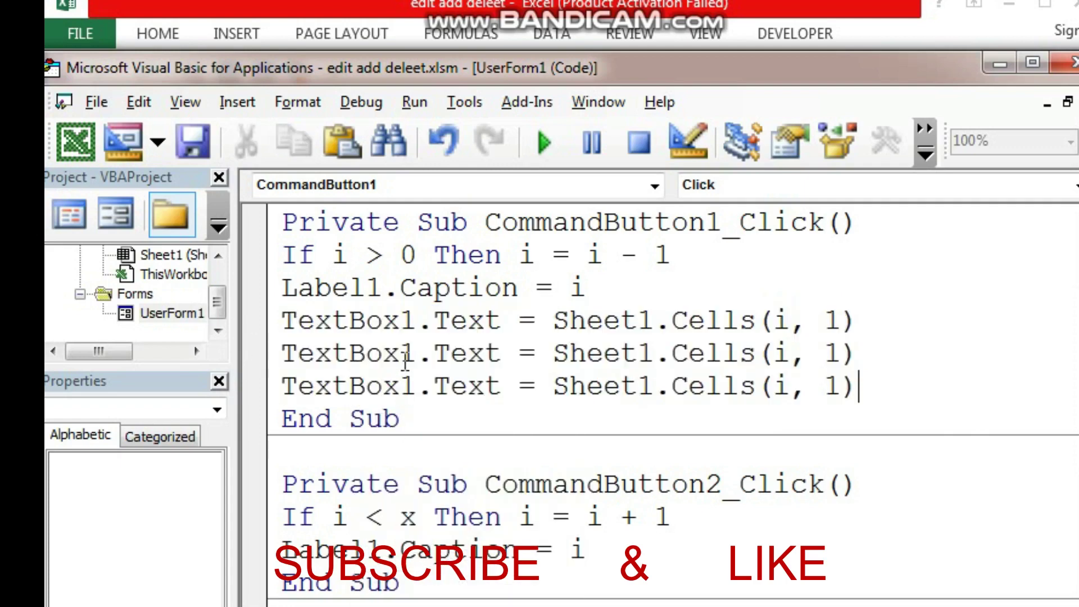
Step: Edit the copies to TextBox2 with column 2 and TextBox3 with column 3
{"action": "left_click_drag", "start_coordinate": [399, 354], "coordinate": [414, 362]}
{"action": "type", "text": "2"}
{"action": "left_click_drag", "start_coordinate": [408, 399], "coordinate": [416, 396]}
{"action": "type", "text": "3"}
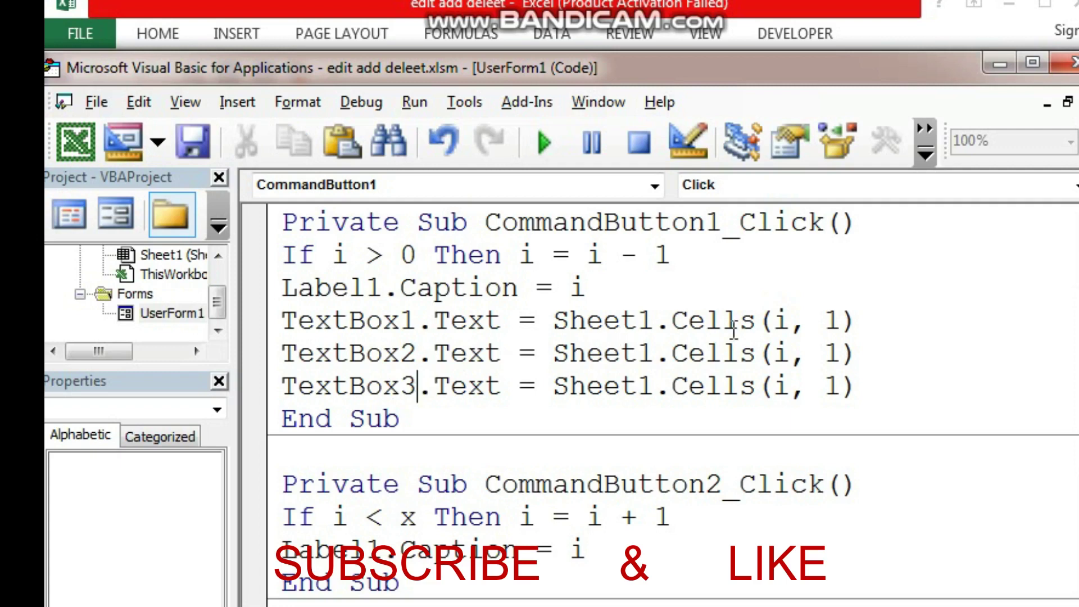
{"action": "left_click_drag", "start_coordinate": [823, 353], "coordinate": [835, 354]}
{"action": "left_click", "coordinate": [825, 366]}
{"action": "type", "text": "2"}
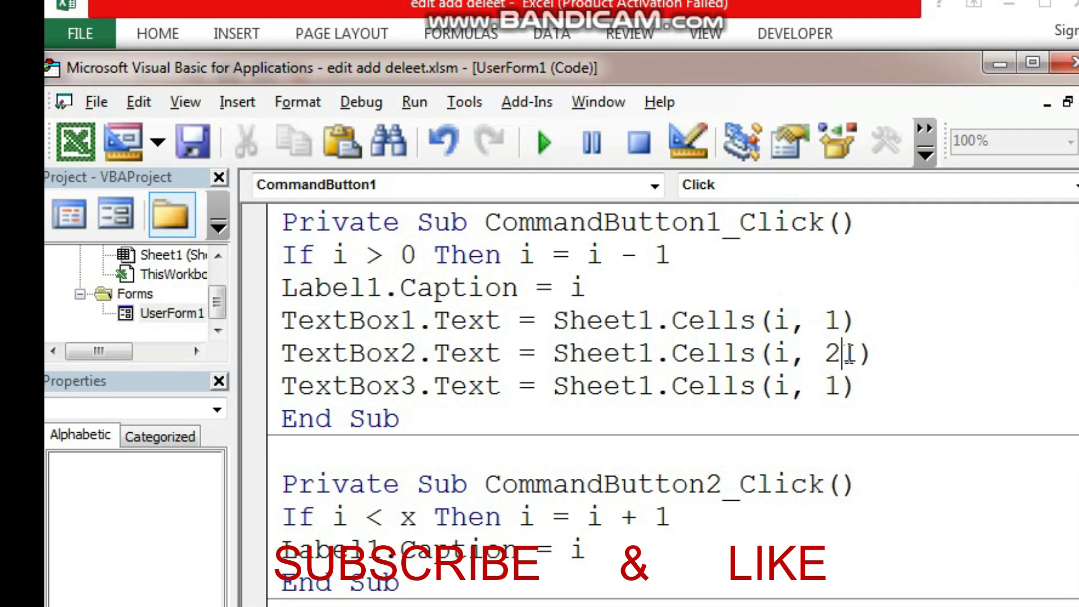
{"action": "double_click", "coordinate": [843, 352]}
{"action": "type", "text": "2"}
{"action": "double_click", "coordinate": [831, 386]}
{"action": "type", "text": "3"}
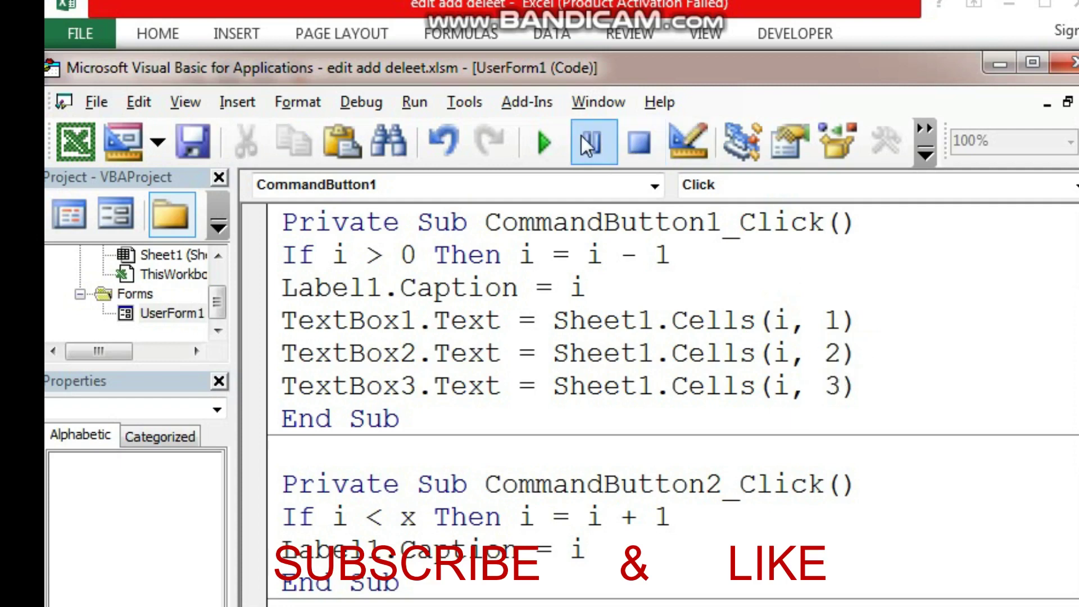
{"action": "left_click", "coordinate": [547, 140]}
{"action": "left_click", "coordinate": [303, 312]}
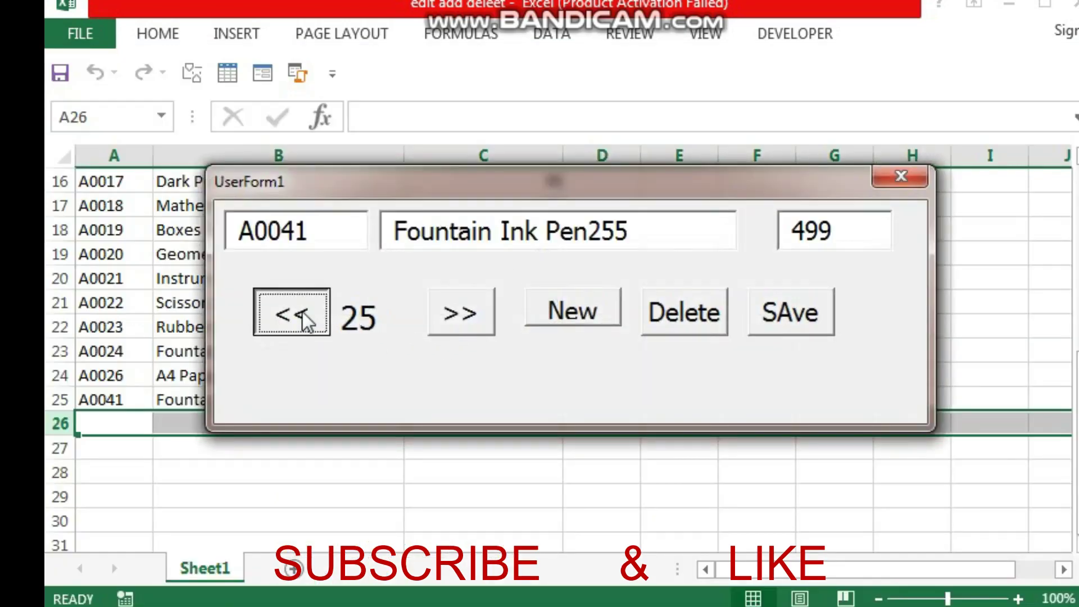
{"action": "left_click", "coordinate": [301, 309]}
{"action": "left_click", "coordinate": [298, 304]}
{"action": "left_click", "coordinate": [312, 320]}
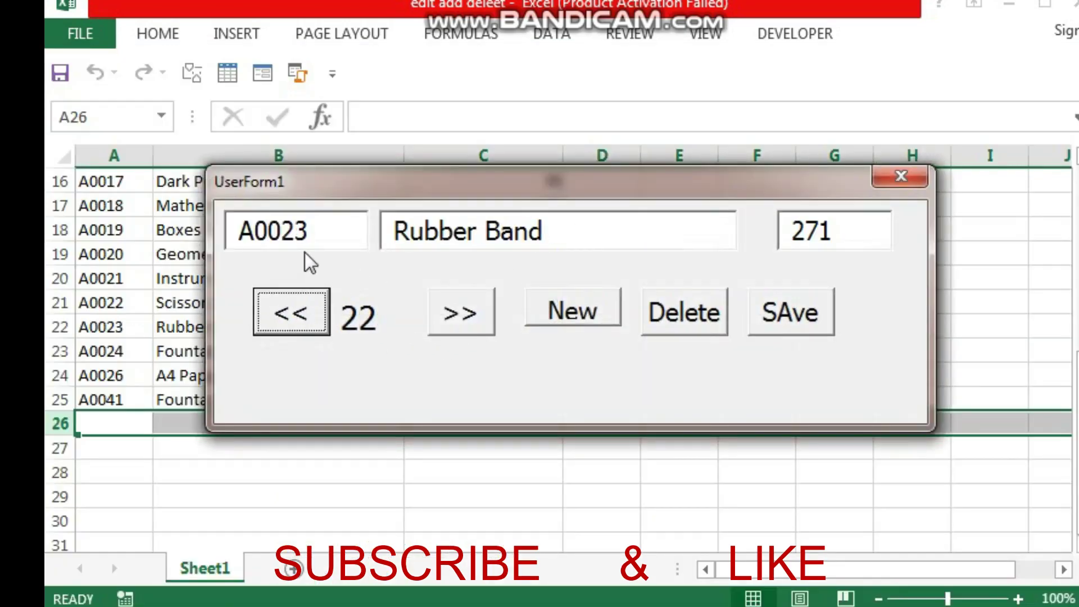
{"action": "left_click", "coordinate": [901, 177]}
{"action": "left_click", "coordinate": [793, 34]}
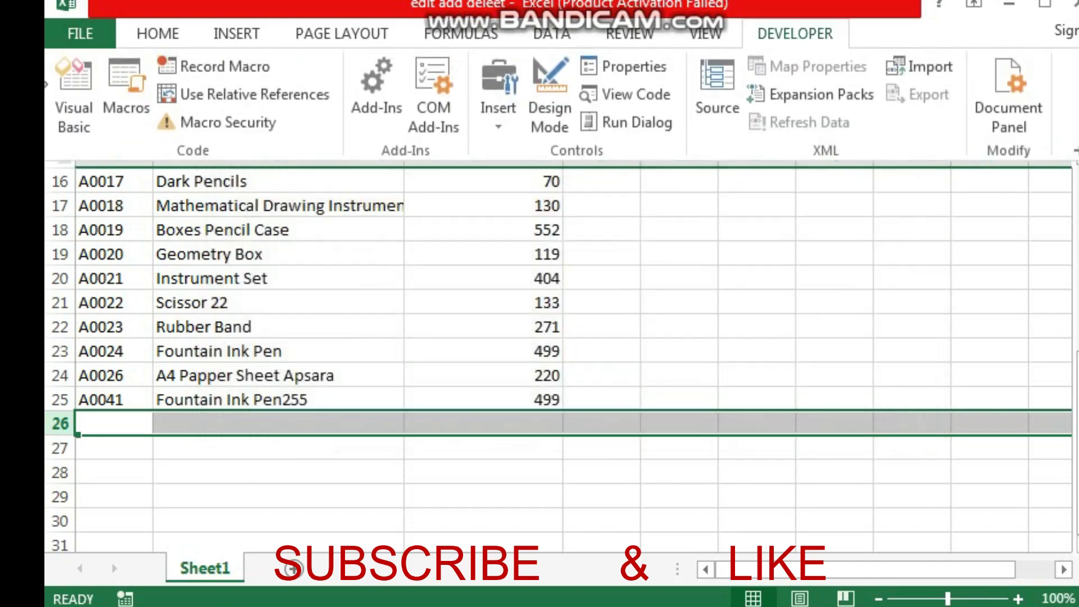
{"action": "left_click", "coordinate": [72, 108]}
Step: Copy the three TextBox lines into CommandButton2_Click below its Label1.Caption line
{"action": "left_click_drag", "start_coordinate": [858, 386], "coordinate": [217, 326]}
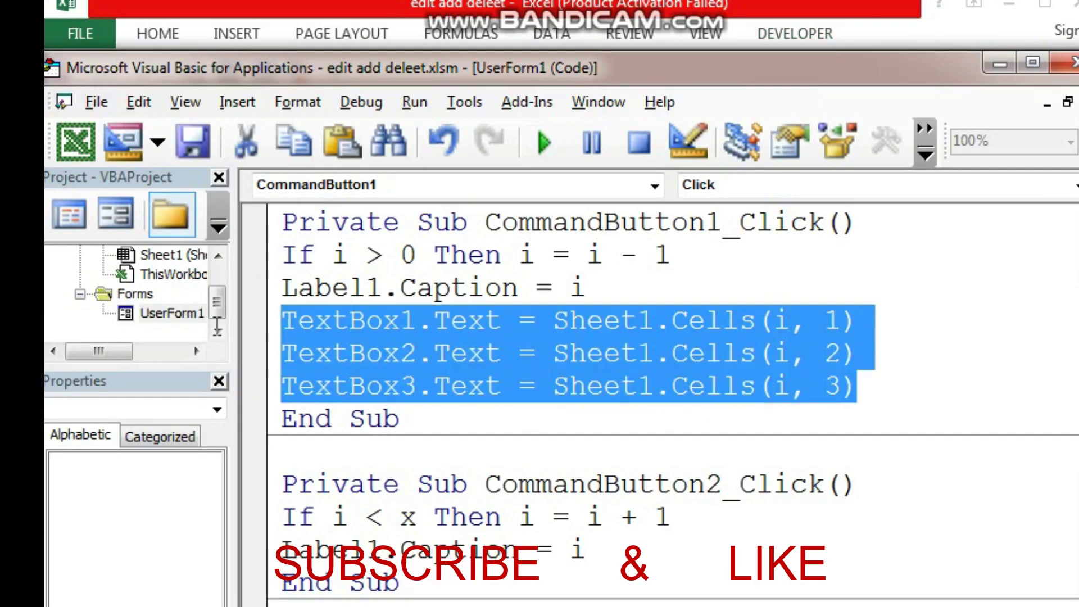
{"action": "right_click", "coordinate": [349, 322]}
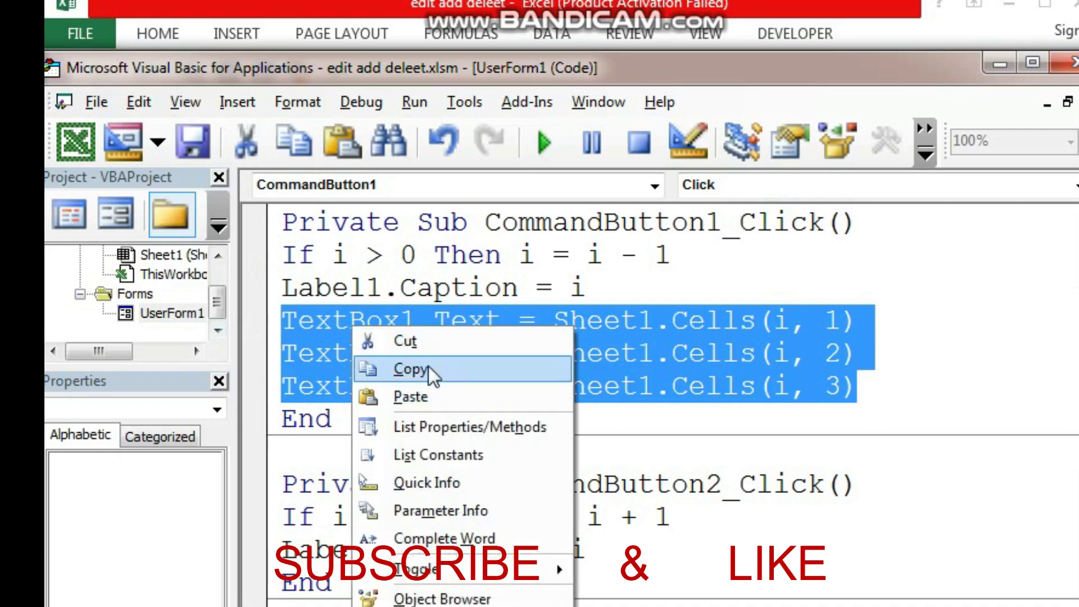
{"action": "left_click", "coordinate": [428, 366]}
{"action": "scroll", "coordinate": [440, 379], "scroll_direction": "down", "scroll_amount": 1}
{"action": "left_click", "coordinate": [633, 458]}
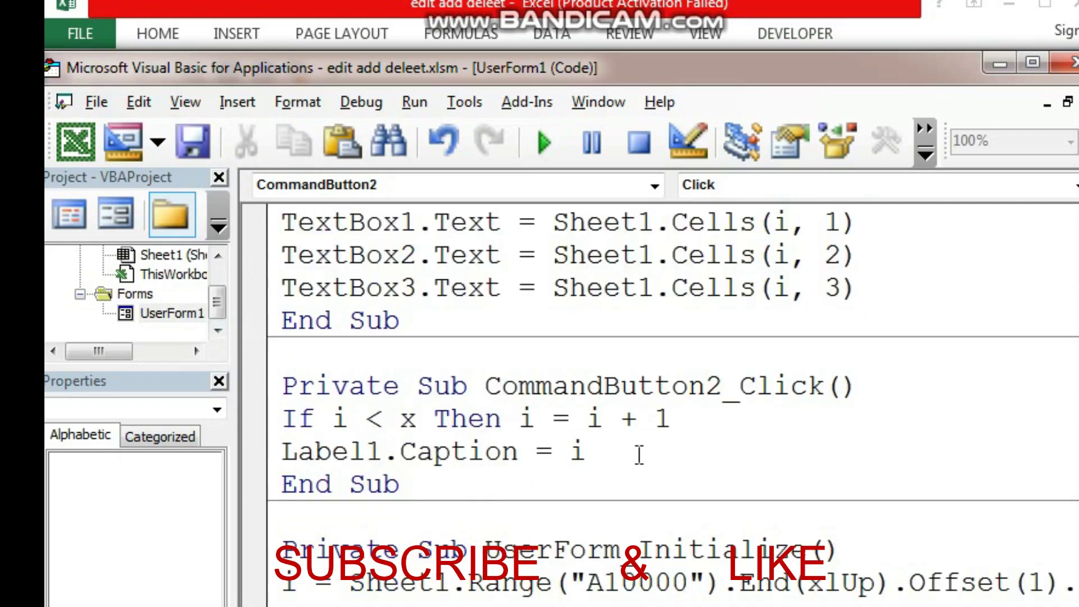
{"action": "key", "text": "Return"}
{"action": "key", "text": "Return"}
{"action": "right_click", "coordinate": [326, 498]}
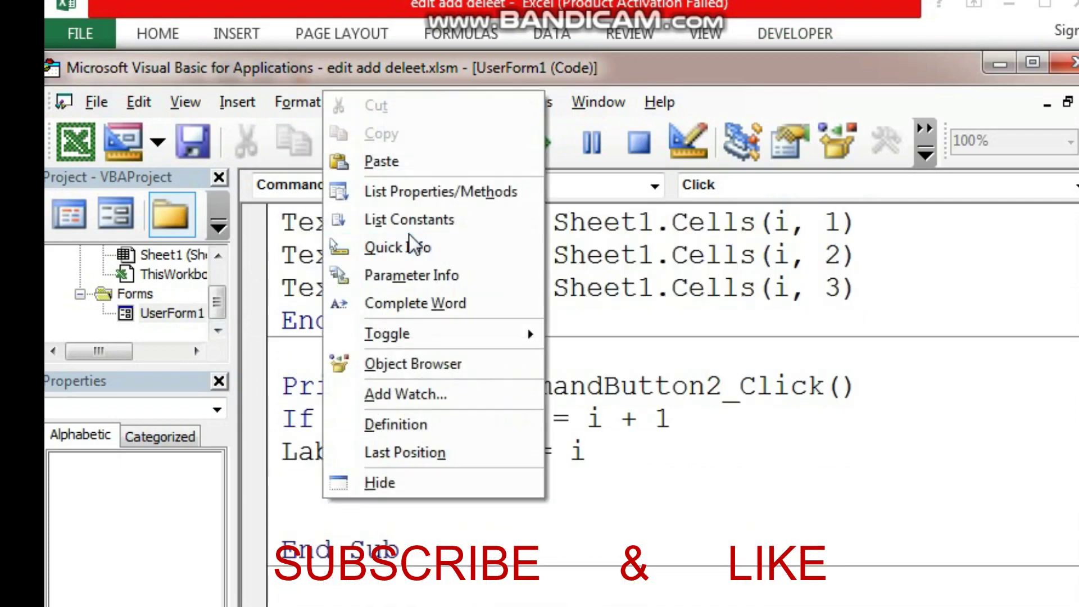
{"action": "left_click", "coordinate": [410, 164]}
Step: Test-run the form, browsing back and forward to record 25 (A0041), then close it
{"action": "left_click", "coordinate": [542, 146]}
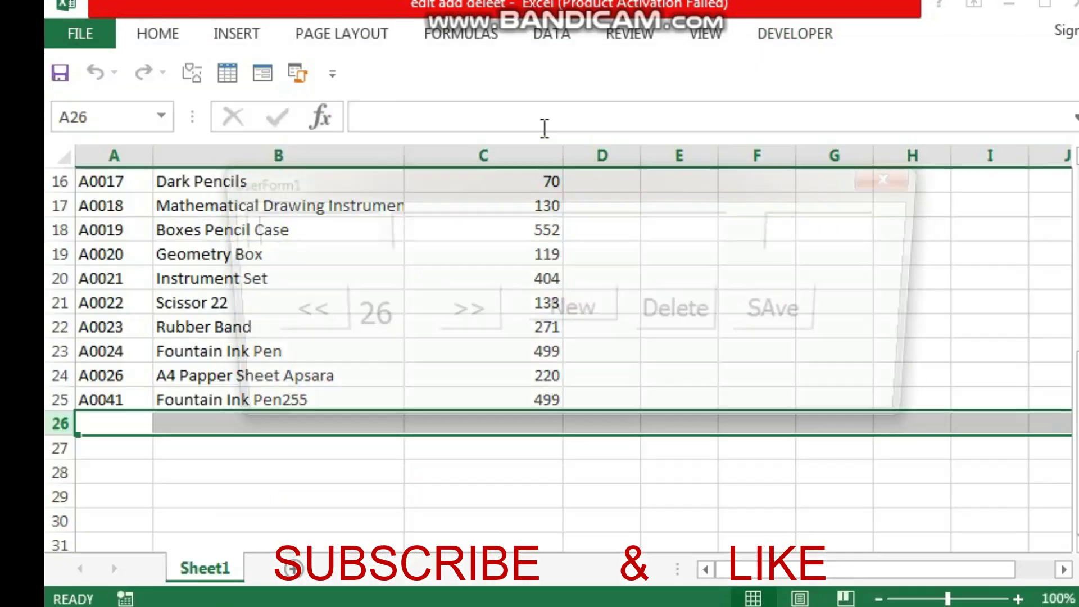
{"action": "left_click", "coordinate": [307, 315]}
{"action": "left_click", "coordinate": [305, 315]}
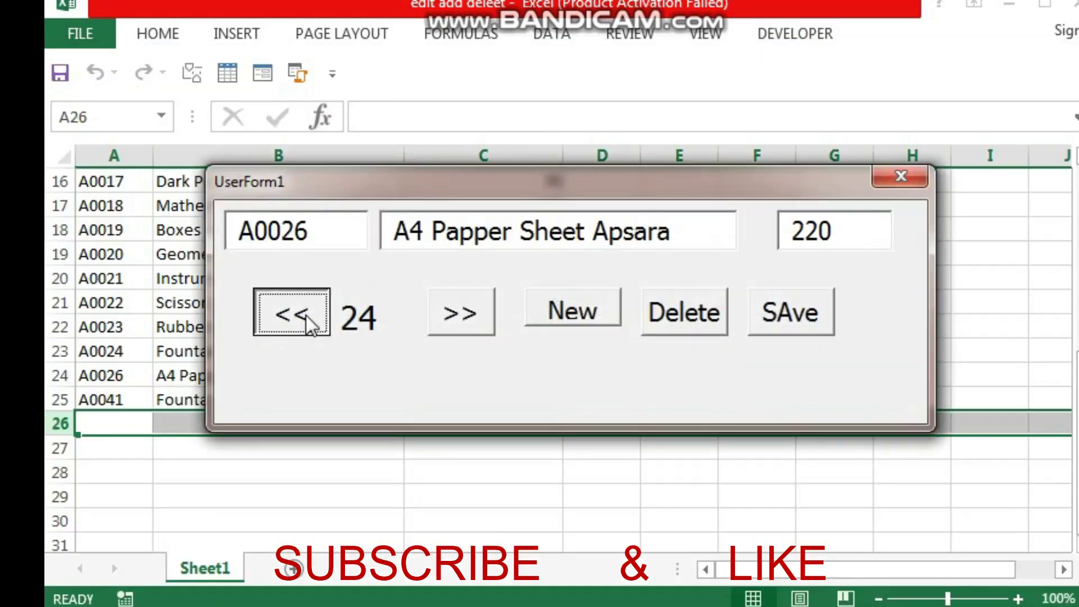
{"action": "left_click", "coordinate": [305, 315]}
{"action": "left_click", "coordinate": [460, 319]}
{"action": "left_click", "coordinate": [460, 319]}
{"action": "left_click", "coordinate": [459, 319]}
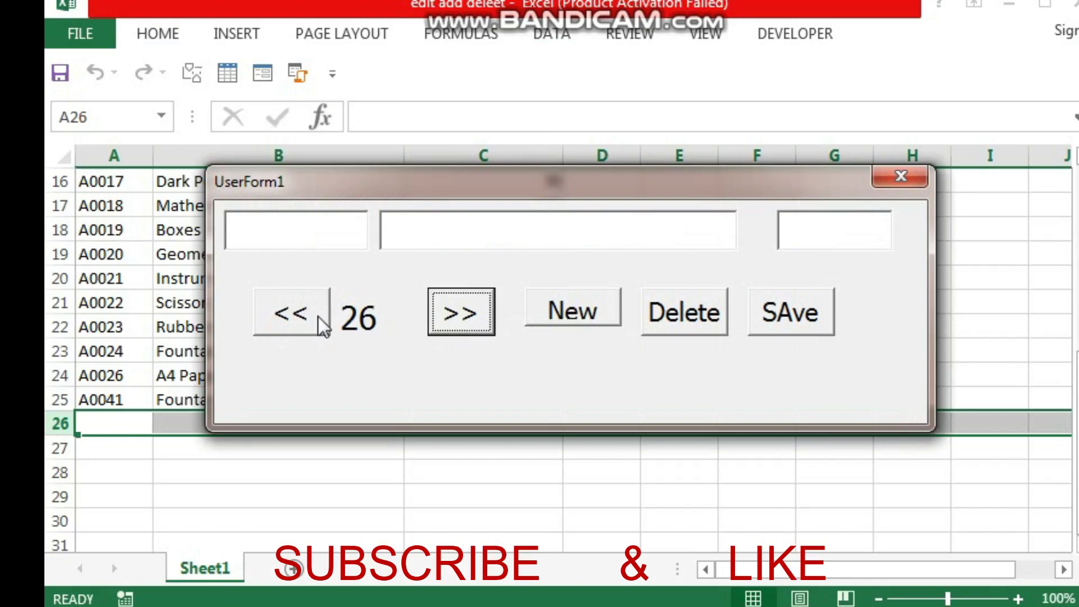
{"action": "left_click", "coordinate": [306, 318]}
{"action": "left_click", "coordinate": [301, 322]}
{"action": "left_click", "coordinate": [301, 325]}
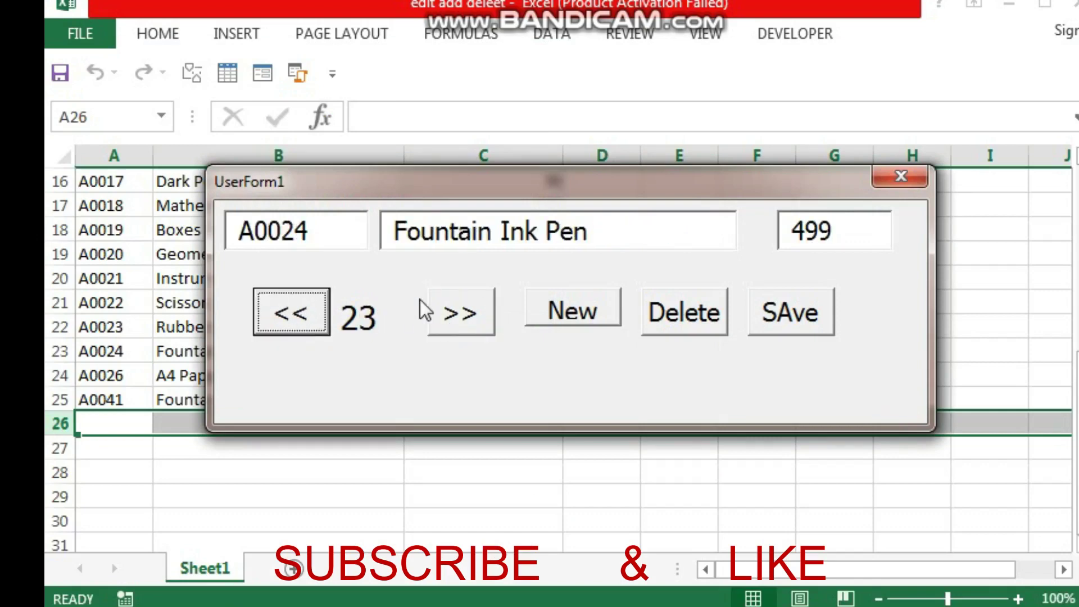
{"action": "left_click", "coordinate": [445, 318]}
{"action": "left_click", "coordinate": [444, 318]}
{"action": "left_click", "coordinate": [289, 319]}
{"action": "left_click", "coordinate": [295, 319]}
{"action": "left_click", "coordinate": [460, 314]}
{"action": "left_click", "coordinate": [464, 313]}
{"action": "left_click", "coordinate": [901, 176]}
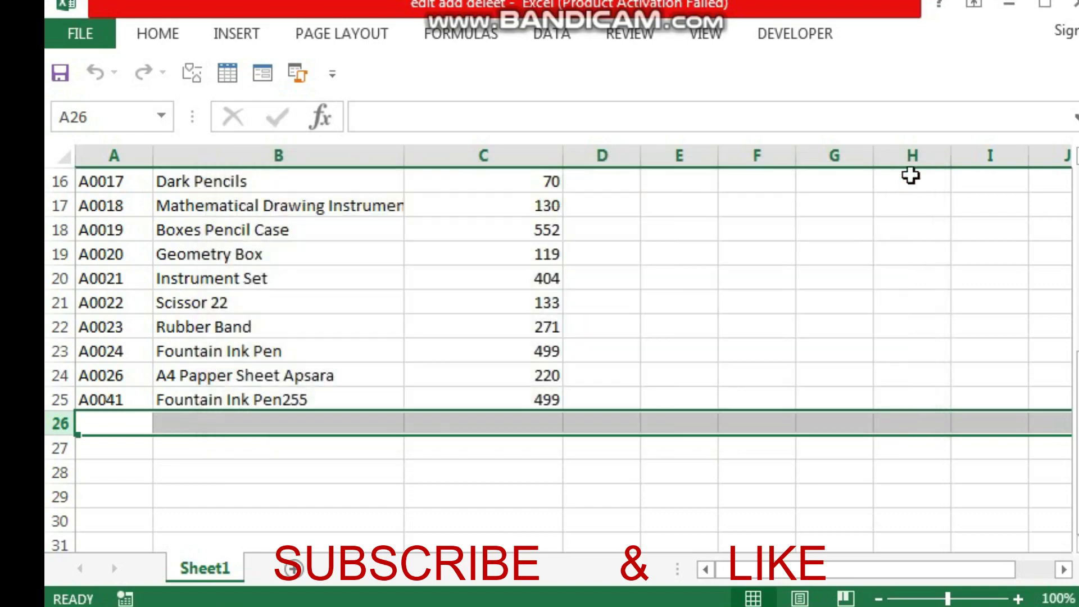
{"action": "left_click", "coordinate": [790, 44]}
Step: Create the New button's CommandButton3_Click handler and paste in the two initialize-routine lines
{"action": "left_click", "coordinate": [73, 96]}
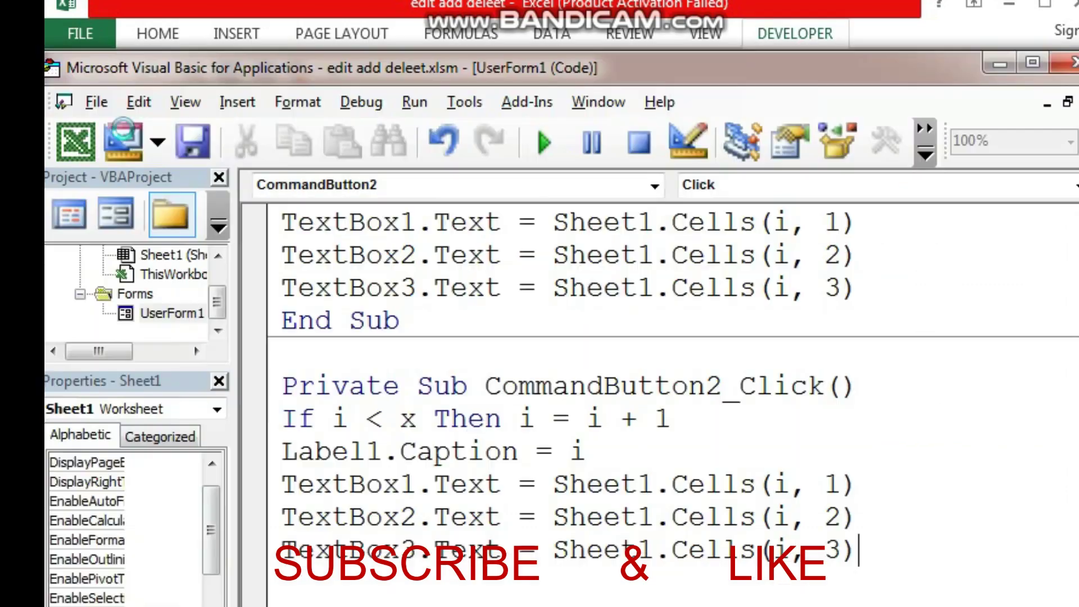
{"action": "double_click", "coordinate": [172, 313]}
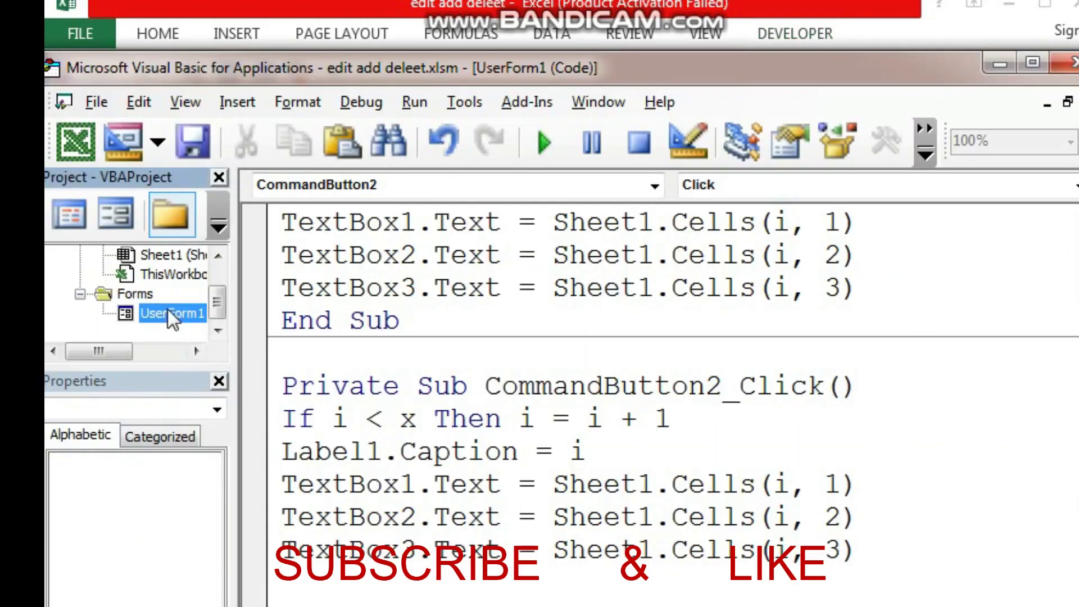
{"action": "double_click", "coordinate": [627, 336]}
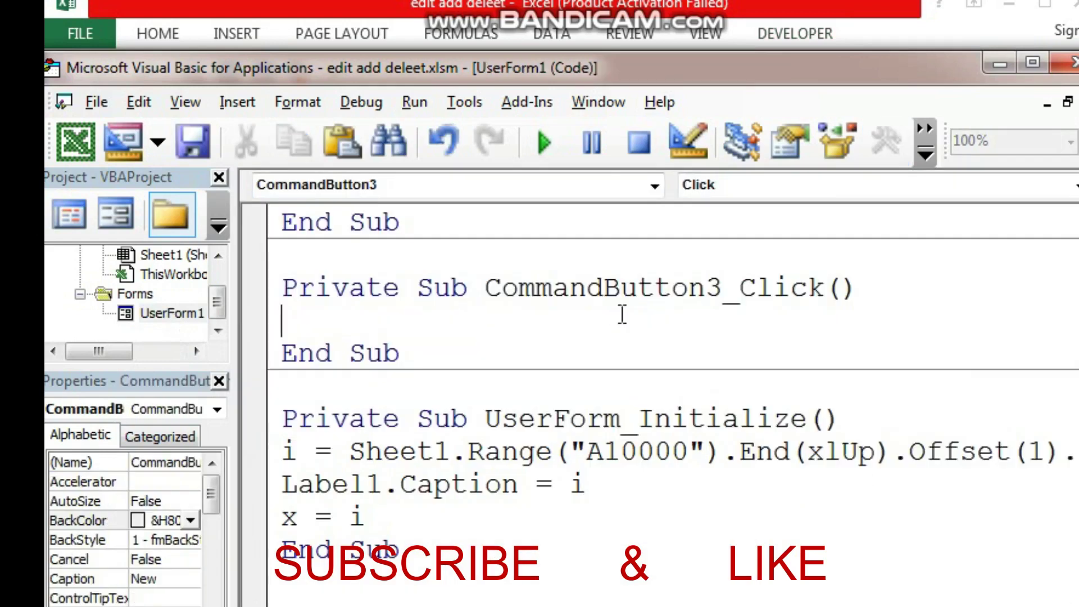
{"action": "left_click", "coordinate": [259, 455]}
{"action": "right_click", "coordinate": [338, 471]}
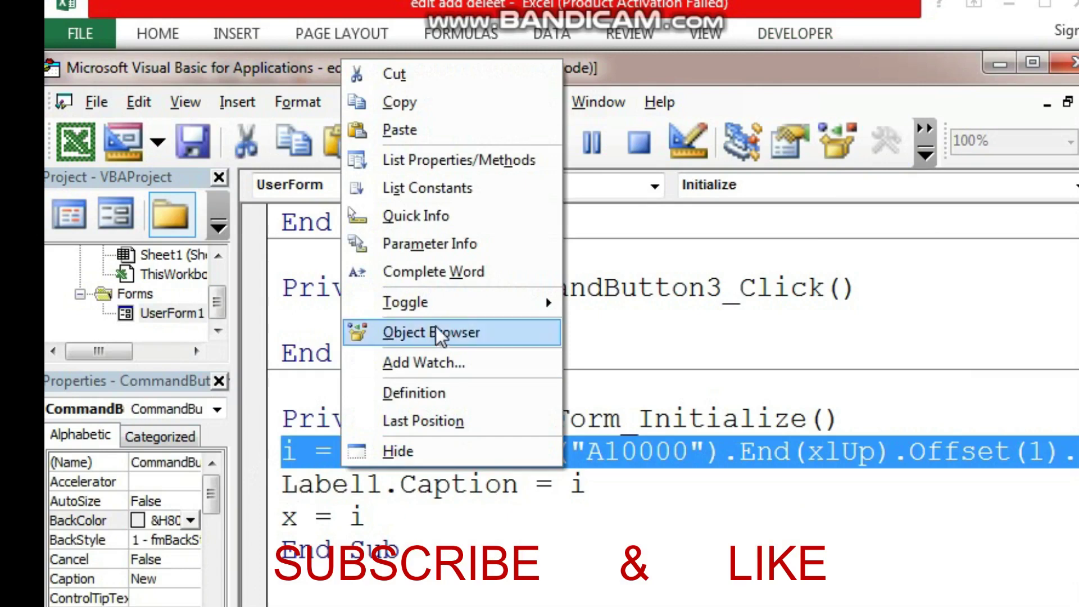
{"action": "left_click", "coordinate": [638, 478]}
{"action": "left_click_drag", "start_coordinate": [638, 480], "coordinate": [255, 447]}
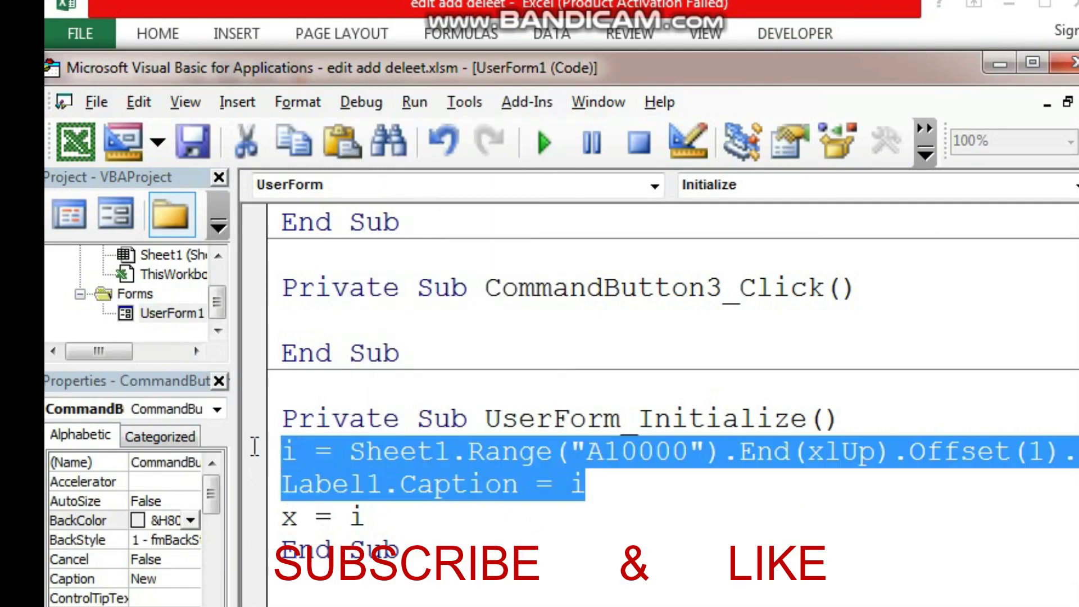
{"action": "right_click", "coordinate": [356, 467]}
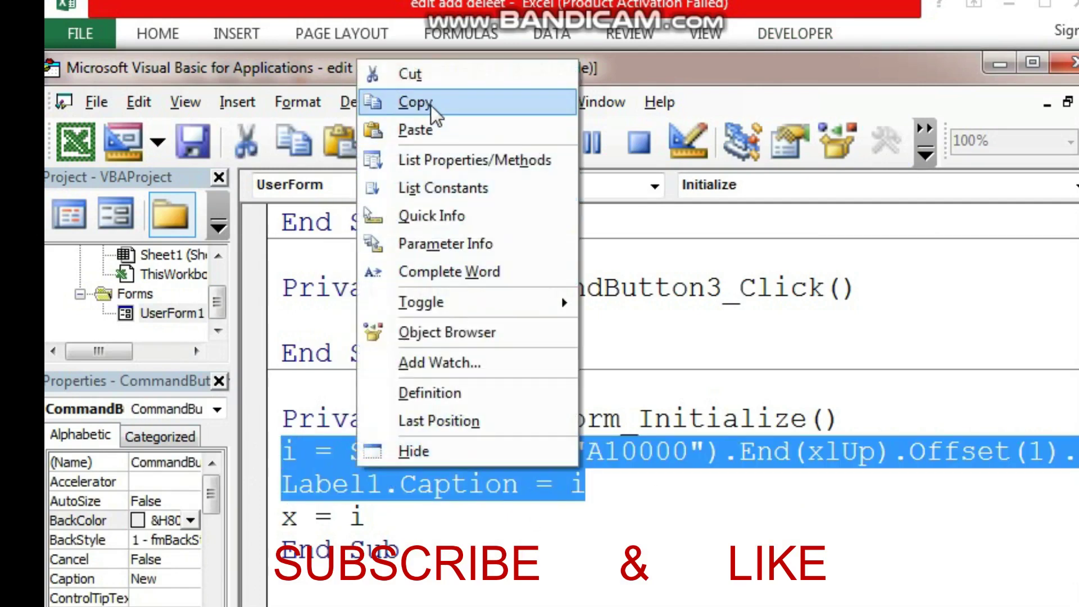
{"action": "left_click", "coordinate": [430, 104]}
{"action": "left_click", "coordinate": [325, 321]}
{"action": "right_click", "coordinate": [325, 326]}
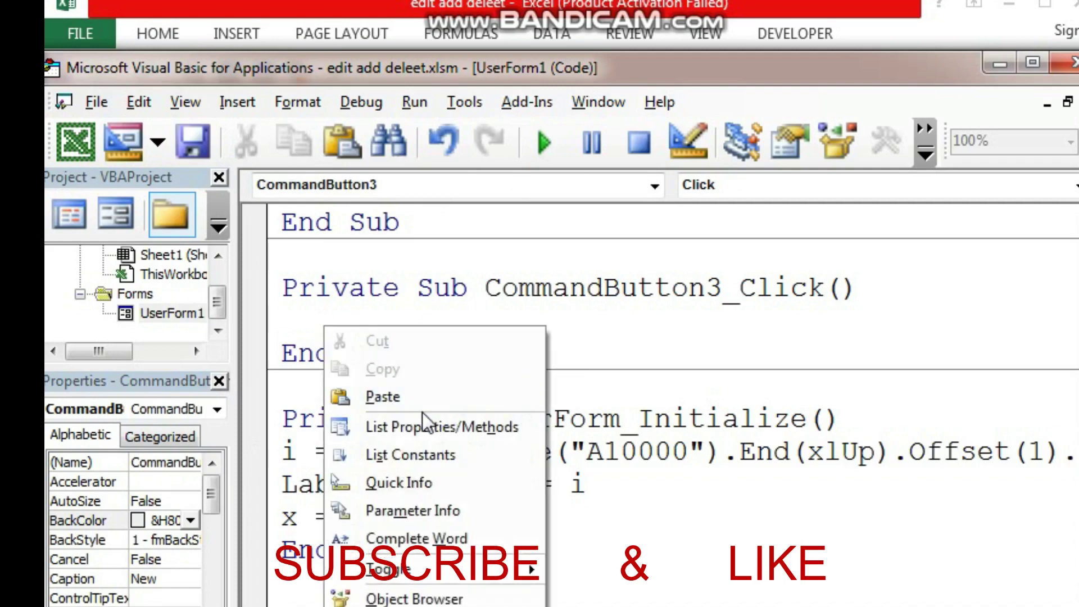
{"action": "left_click", "coordinate": [423, 402]}
Step: Test-run the form, browse the records, click New for blank row 26, and close it
{"action": "left_click", "coordinate": [543, 142]}
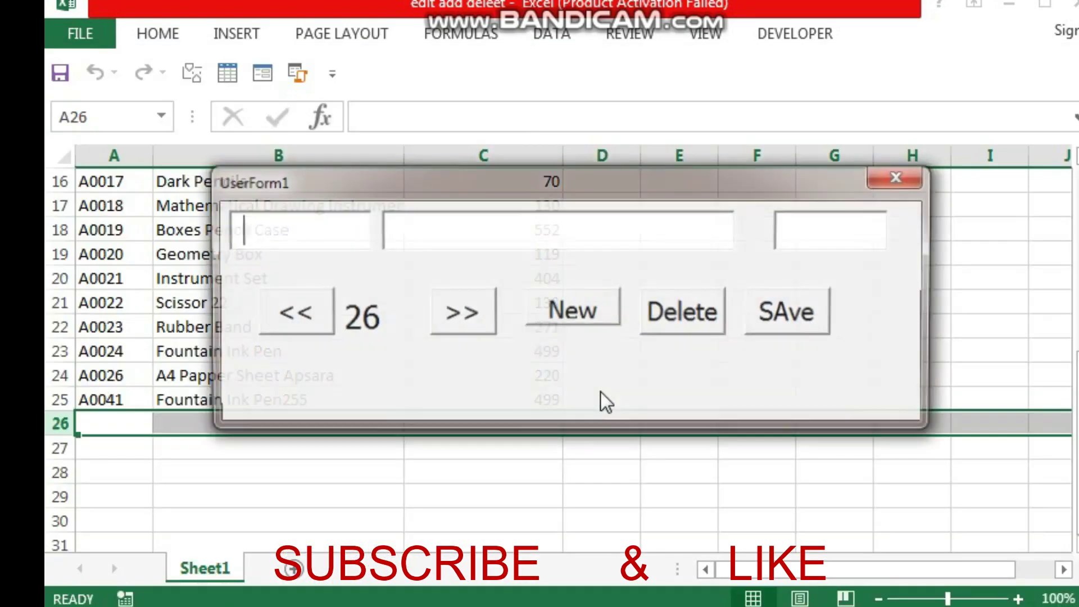
{"action": "left_click", "coordinate": [283, 319]}
{"action": "left_click", "coordinate": [284, 319]}
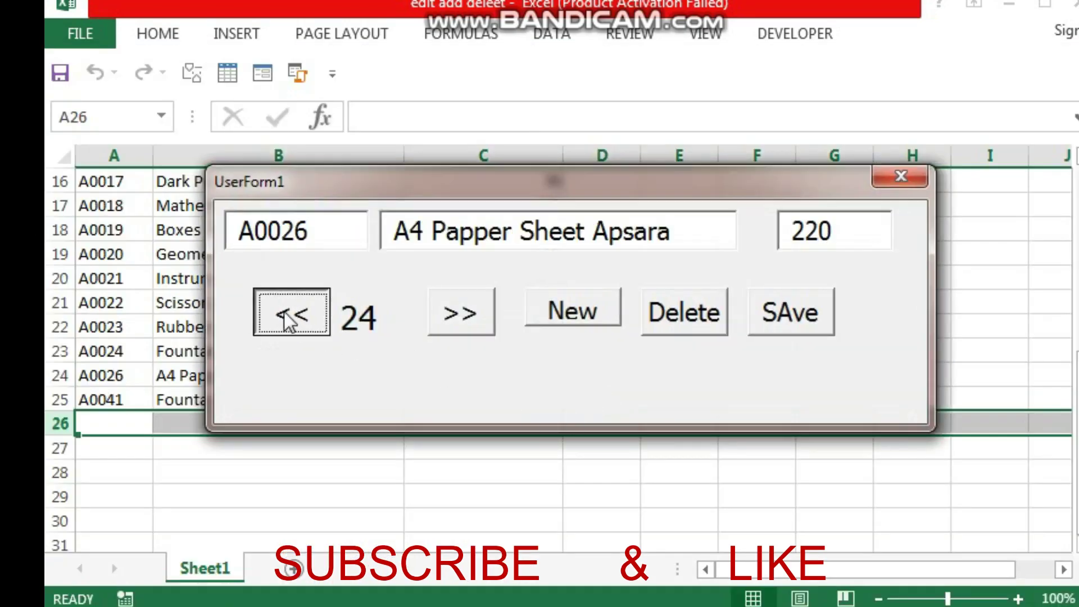
{"action": "left_click", "coordinate": [285, 320]}
{"action": "left_click", "coordinate": [477, 309]}
{"action": "left_click", "coordinate": [477, 308]}
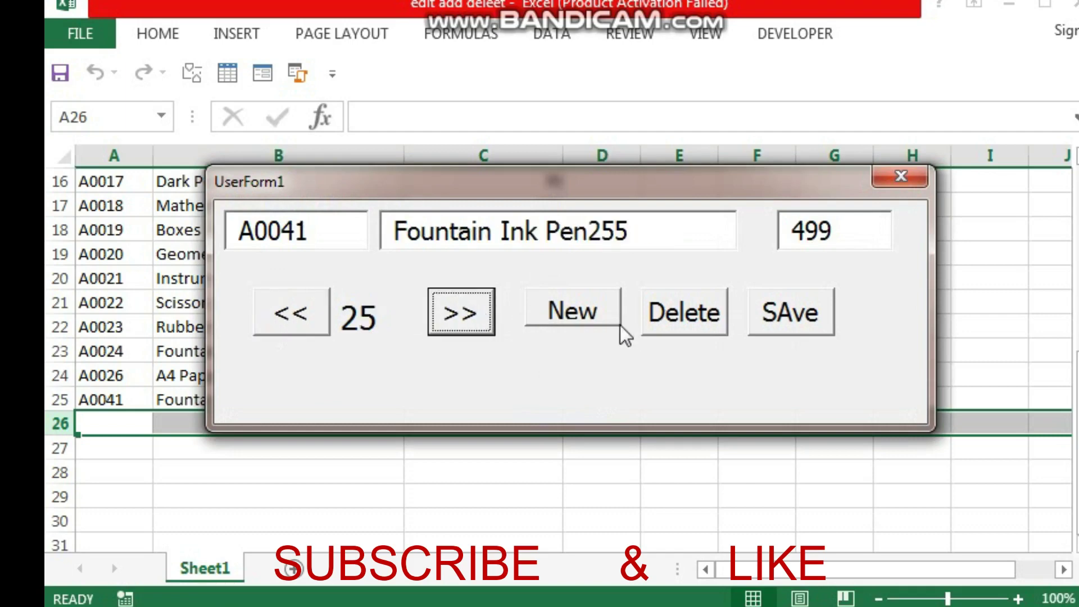
{"action": "left_click", "coordinate": [589, 315]}
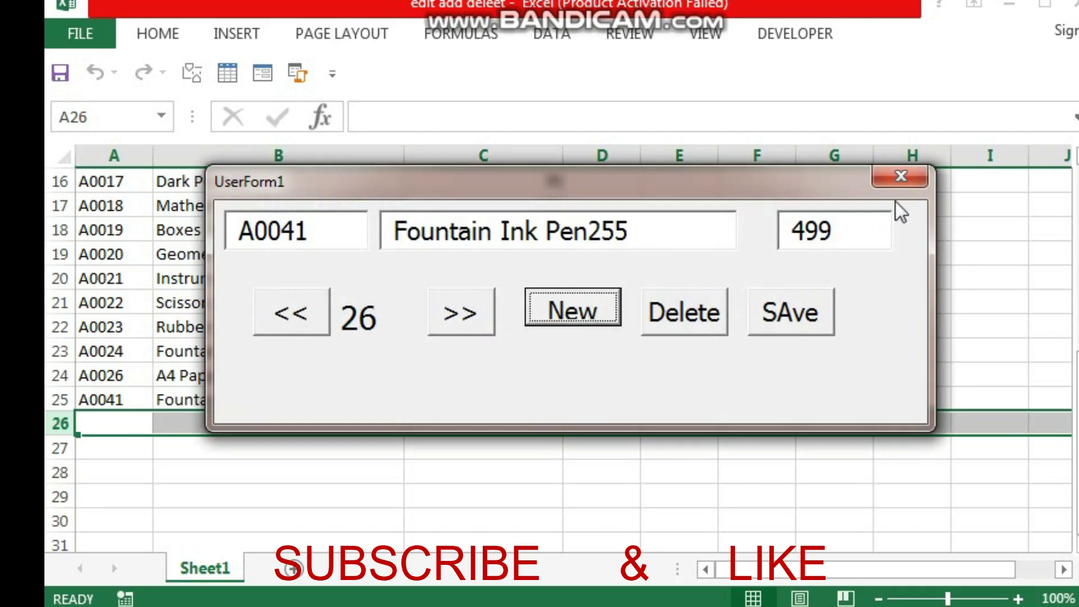
{"action": "left_click", "coordinate": [901, 177]}
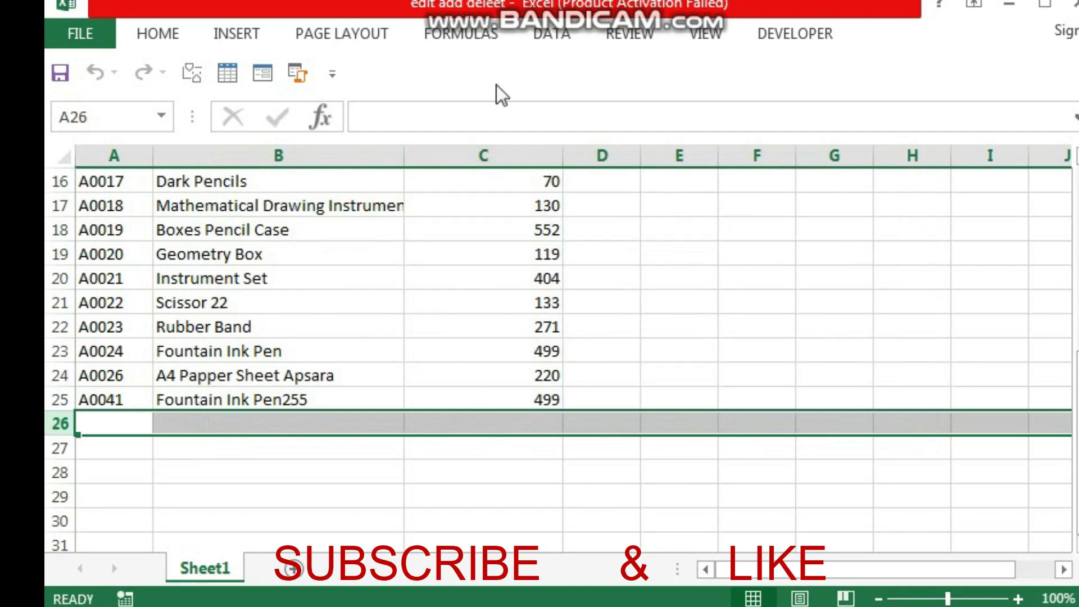
{"action": "left_click", "coordinate": [798, 41]}
Step: Copy the Label1 and three TextBox lines into the CommandButton3_Click New routine
{"action": "left_click", "coordinate": [73, 101]}
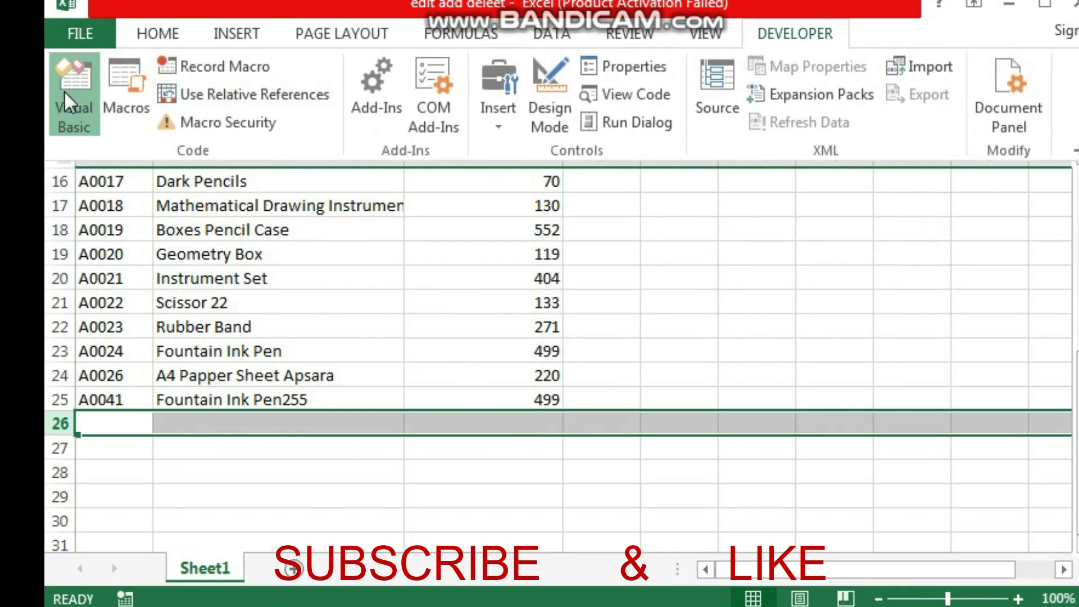
{"action": "key", "text": "Return"}
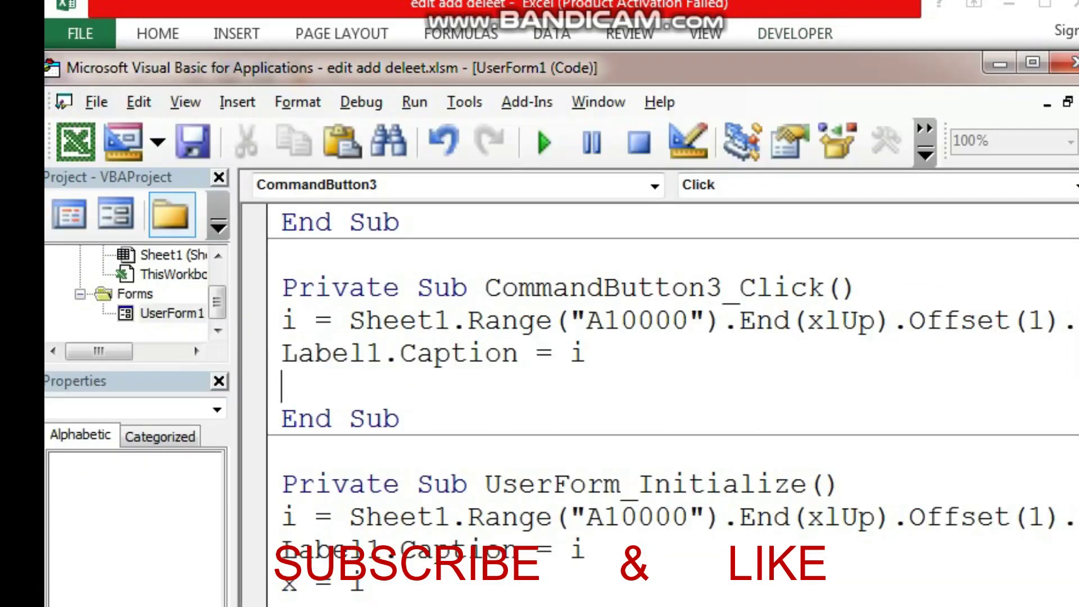
{"action": "scroll", "coordinate": [616, 375], "scroll_direction": "down", "scroll_amount": 1}
{"action": "scroll", "coordinate": [602, 393], "scroll_direction": "down", "scroll_amount": 5}
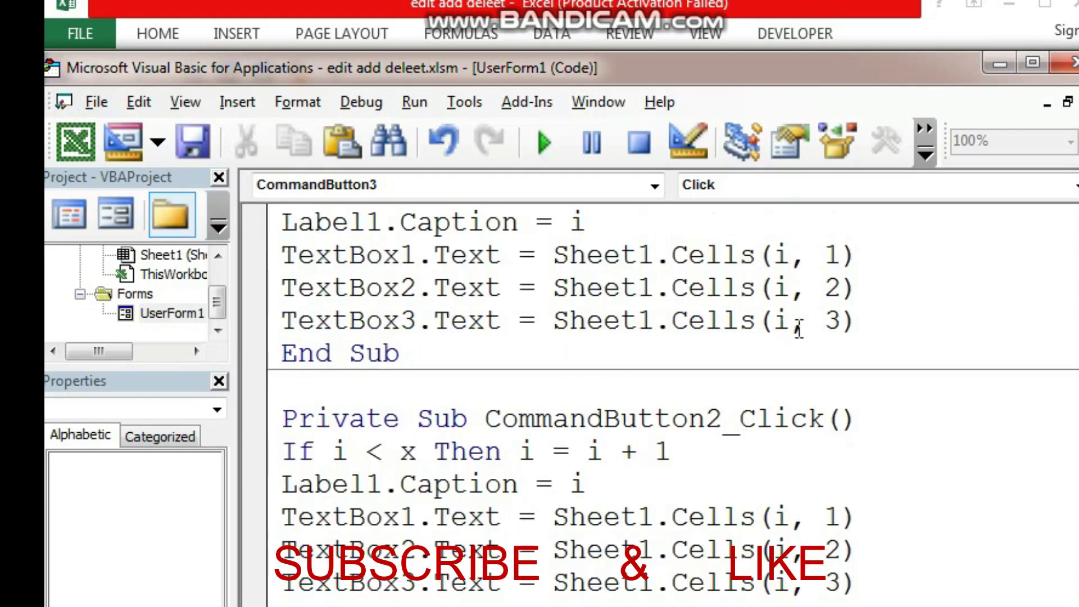
{"action": "mouse_move", "coordinate": [879, 320]}
{"action": "left_mouse_down"}
{"action": "mouse_move", "coordinate": [685, 287]}
{"action": "mouse_move", "coordinate": [273, 256]}
{"action": "mouse_move", "coordinate": [269, 225]}
{"action": "left_mouse_up"}
{"action": "right_click", "coordinate": [379, 268]}
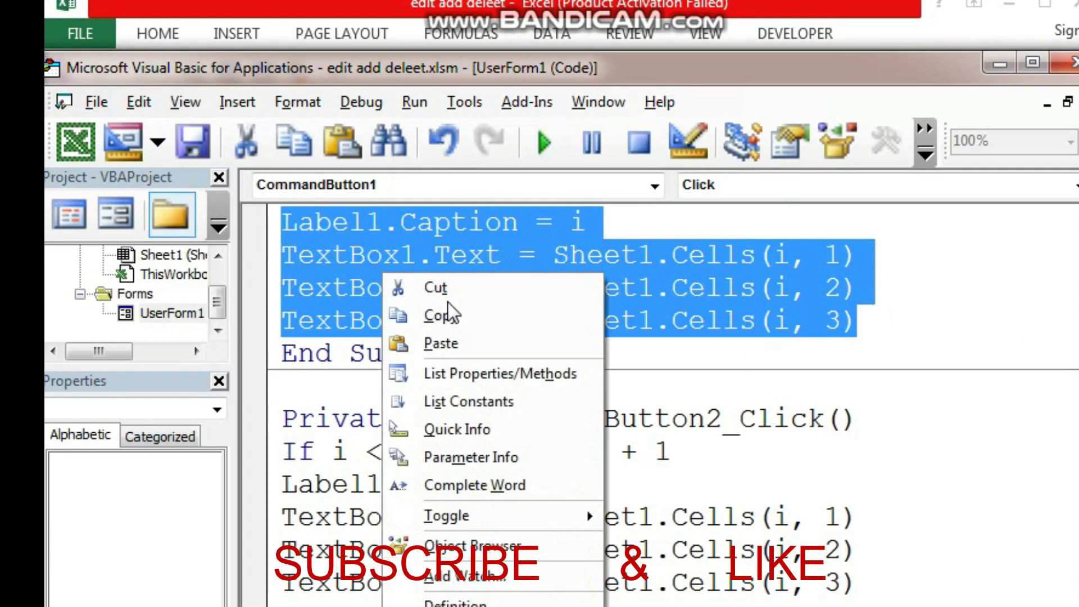
{"action": "left_click", "coordinate": [441, 310]}
{"action": "scroll", "coordinate": [467, 342], "scroll_direction": "down", "scroll_amount": 3}
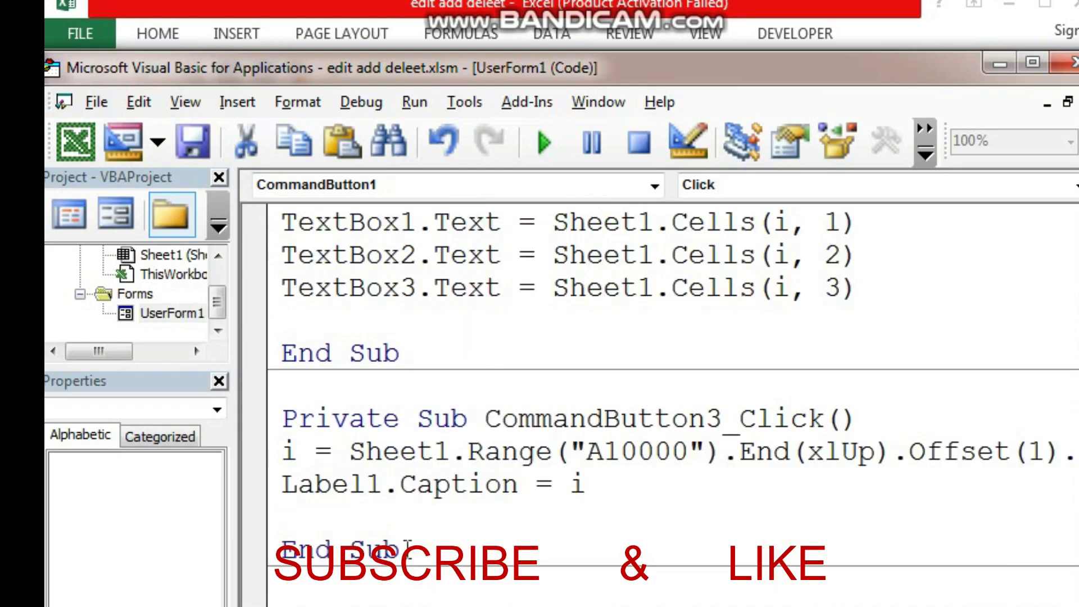
{"action": "left_click", "coordinate": [335, 511]}
{"action": "right_click", "coordinate": [335, 511]}
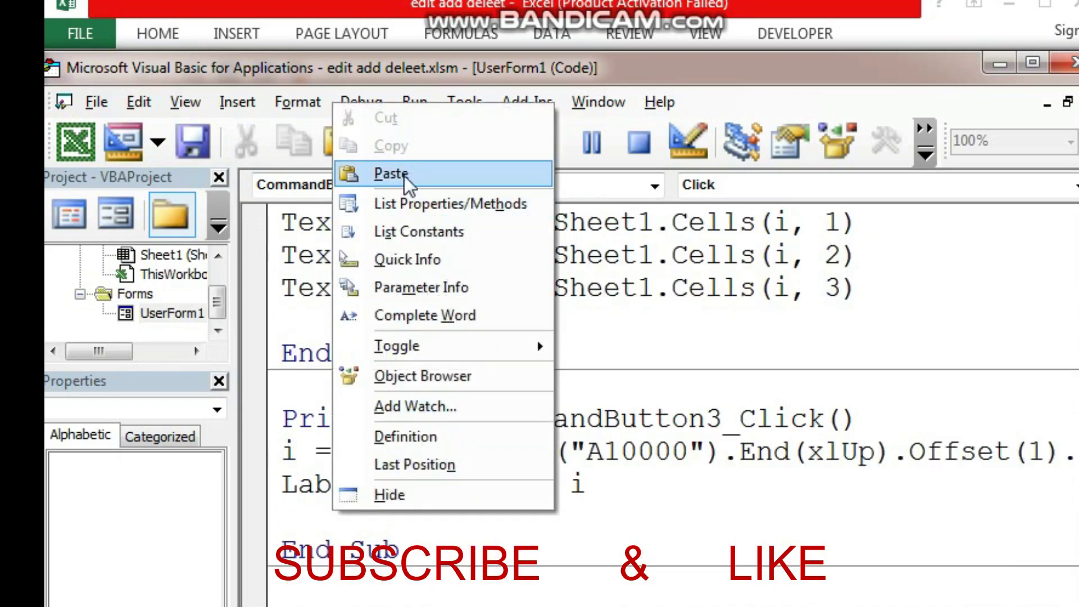
{"action": "left_click", "coordinate": [343, 173]}
Step: Delete the duplicate Label1.Caption line and the leftover empty line
{"action": "left_click_drag", "start_coordinate": [567, 484], "coordinate": [176, 461]}
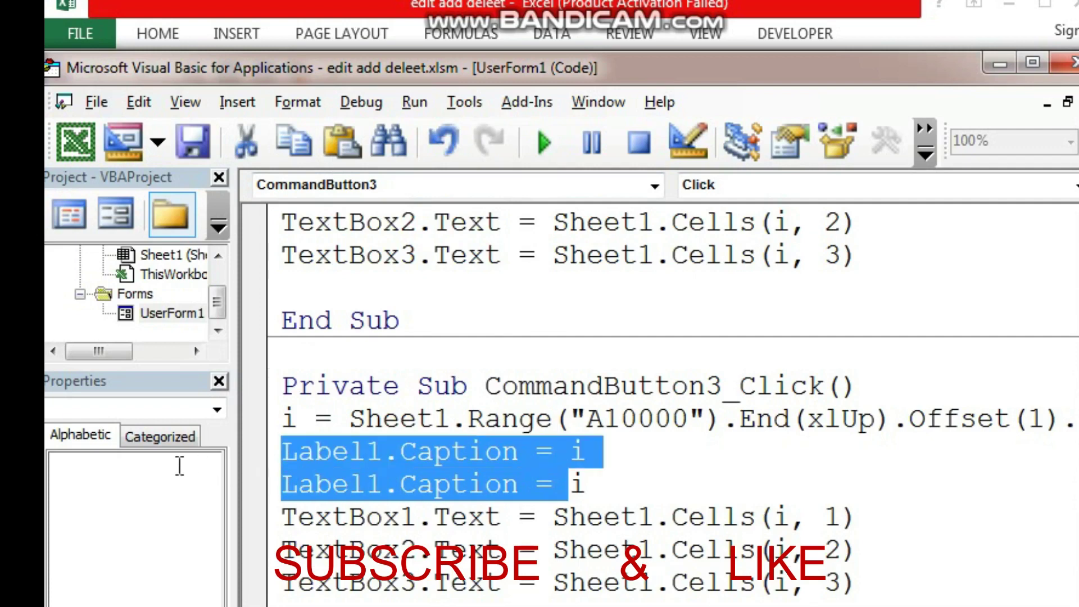
{"action": "left_click", "coordinate": [257, 483]}
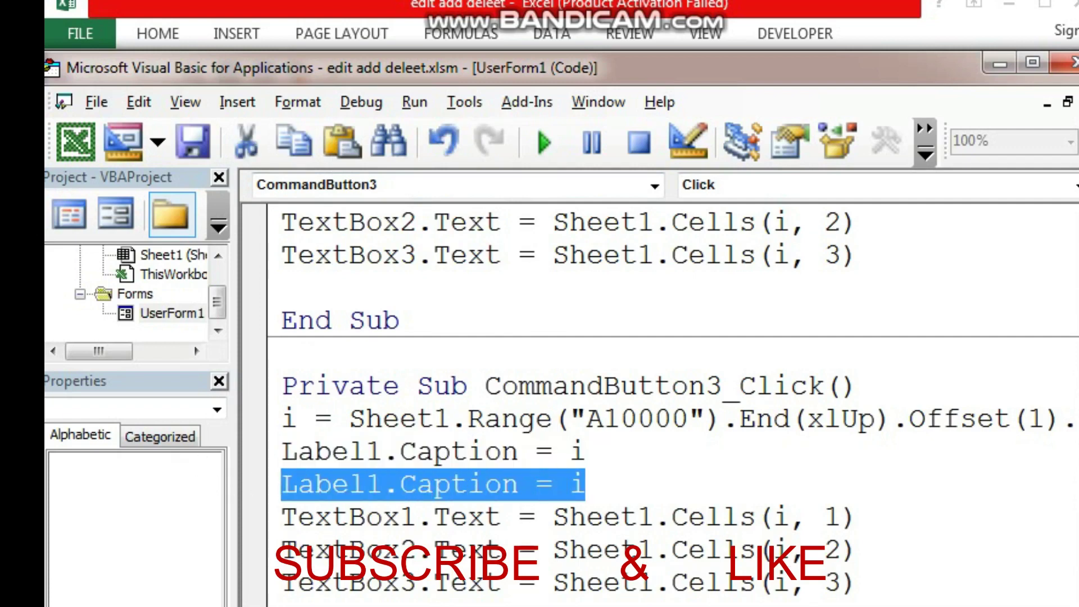
{"action": "key", "text": "Delete"}
{"action": "key", "text": "BackSpace"}
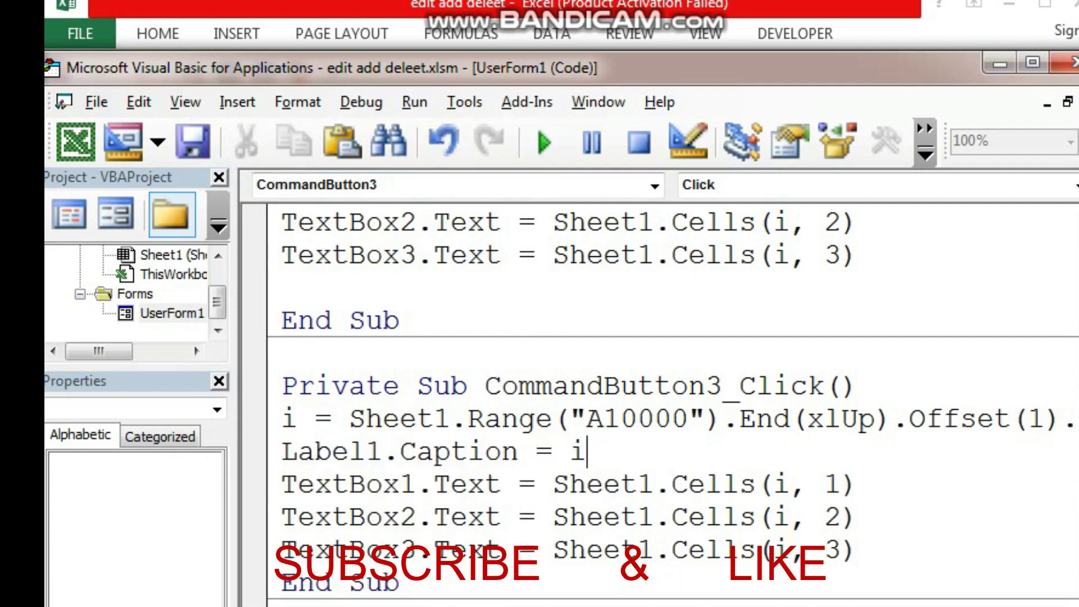
{"action": "scroll", "coordinate": [214, 494], "scroll_direction": "down", "scroll_amount": 1}
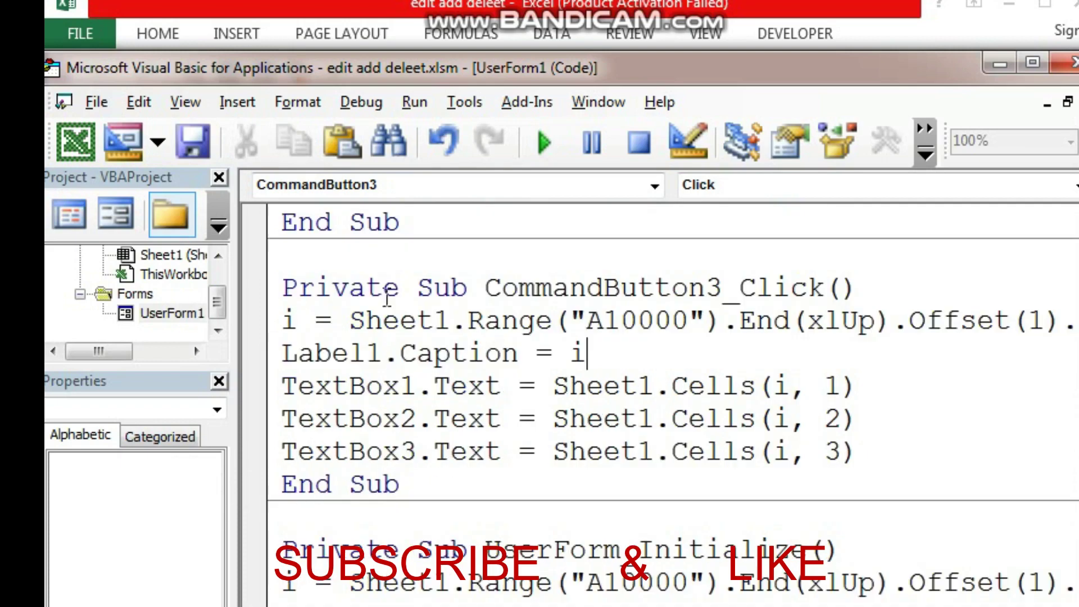
Step: Retest the form with <<, >> and New, then close it
{"action": "left_click", "coordinate": [543, 143]}
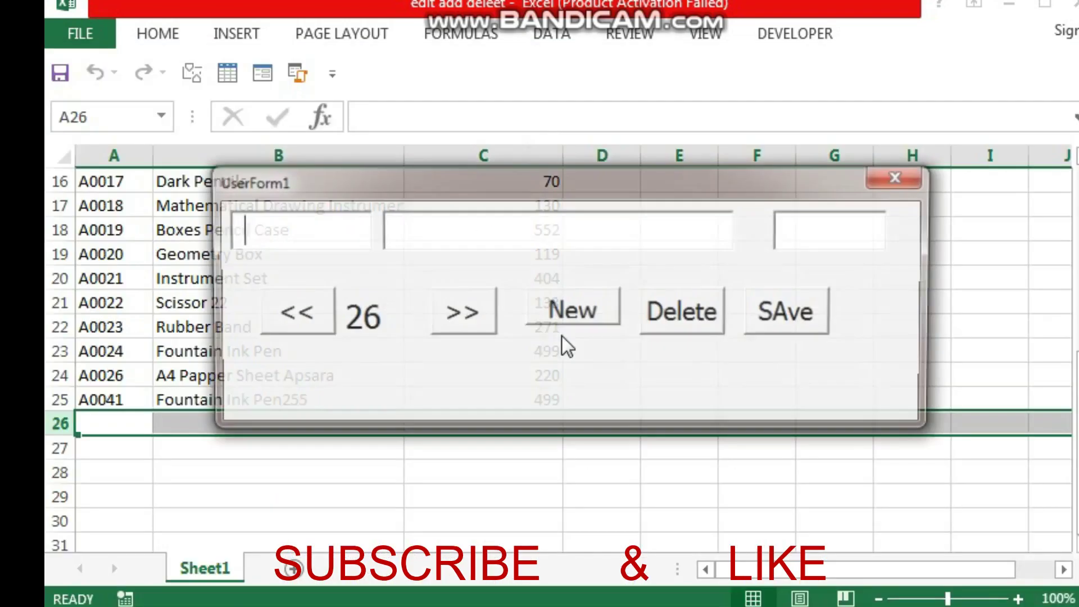
{"action": "left_click", "coordinate": [265, 318]}
{"action": "left_click", "coordinate": [265, 318]}
{"action": "left_click", "coordinate": [265, 318]}
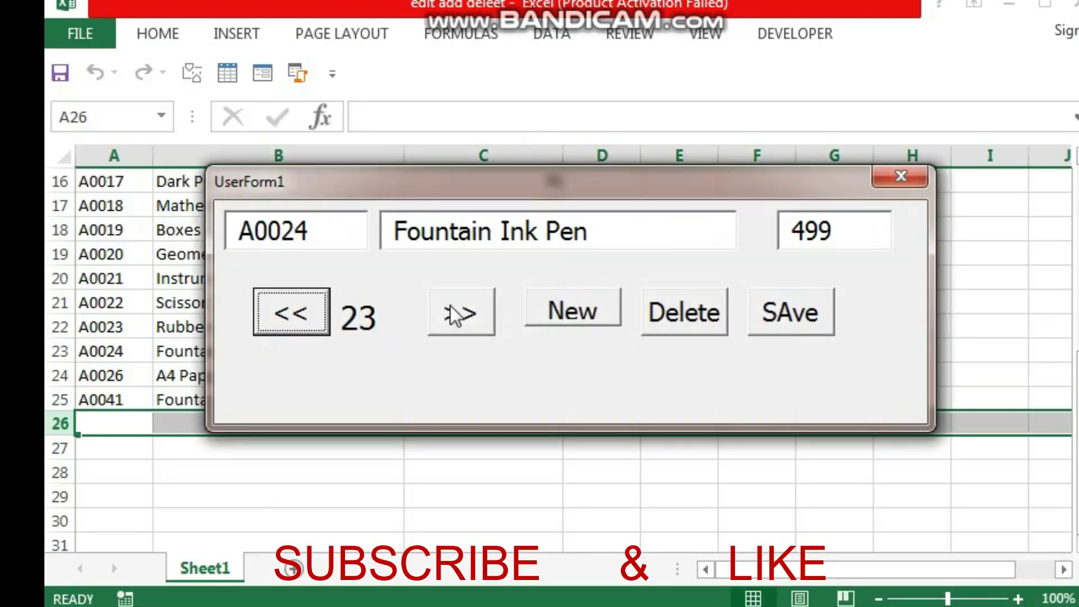
{"action": "left_click", "coordinate": [470, 312]}
{"action": "left_click", "coordinate": [470, 312]}
{"action": "left_click", "coordinate": [470, 312]}
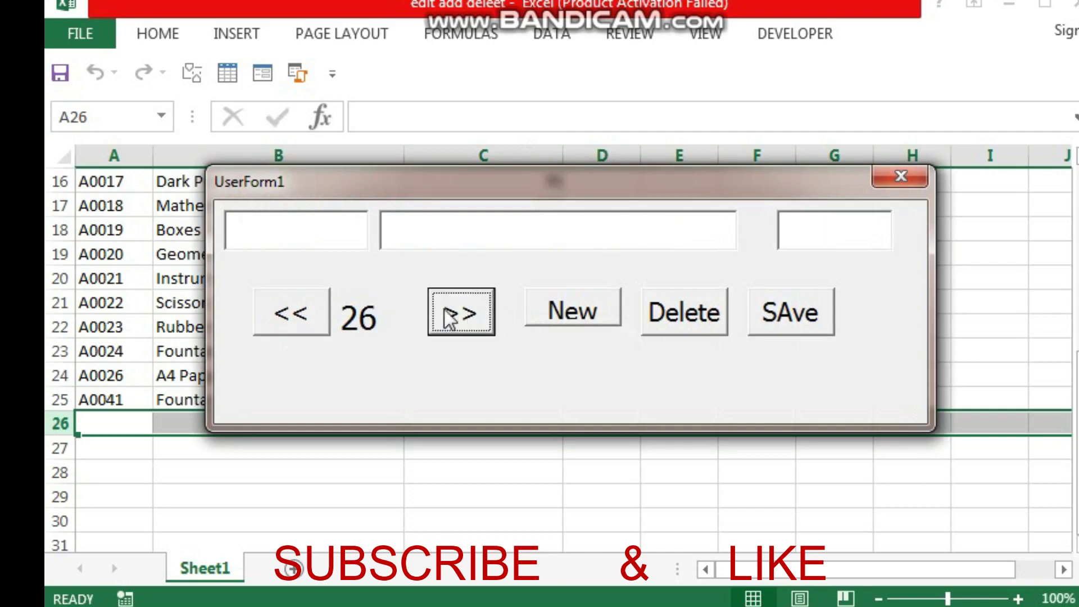
{"action": "left_click", "coordinate": [302, 322]}
{"action": "left_click", "coordinate": [302, 322]}
{"action": "left_click", "coordinate": [303, 322]}
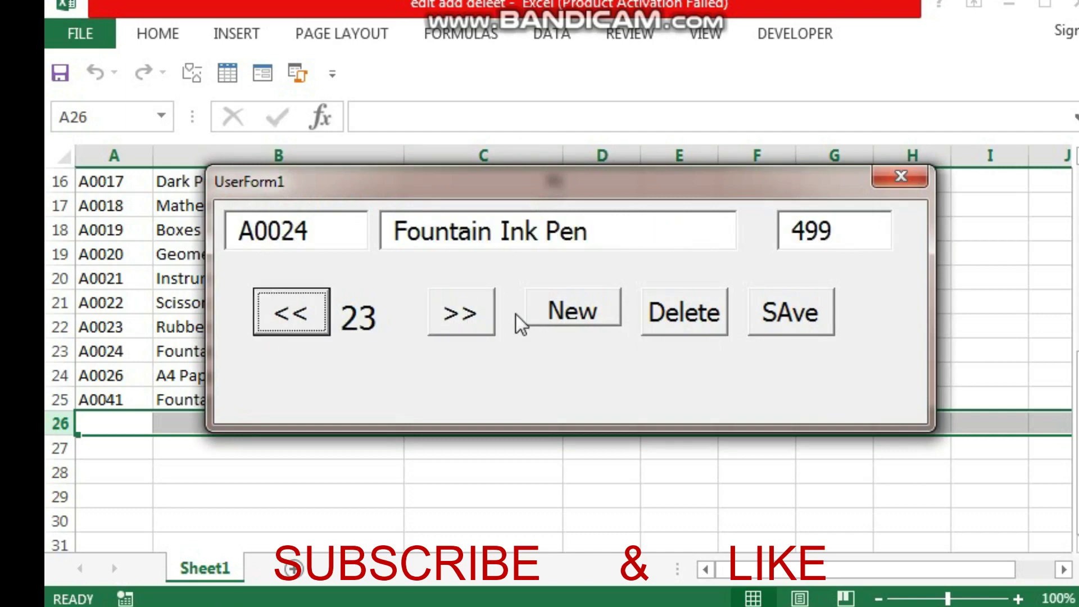
{"action": "left_click", "coordinate": [565, 310]}
{"action": "left_click", "coordinate": [306, 321]}
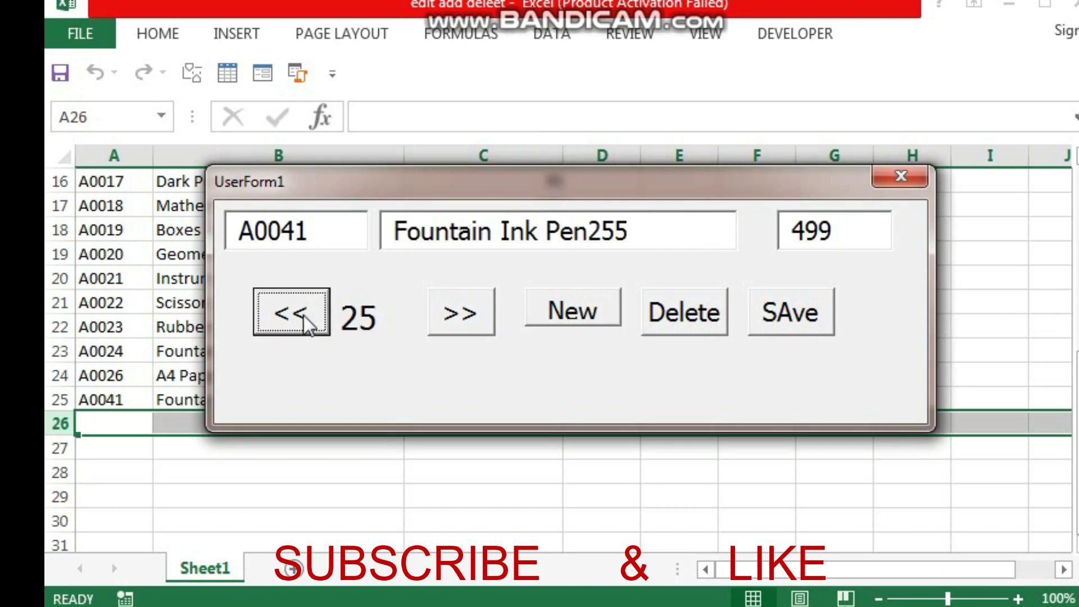
{"action": "left_click", "coordinate": [306, 321]}
{"action": "left_click", "coordinate": [483, 323]}
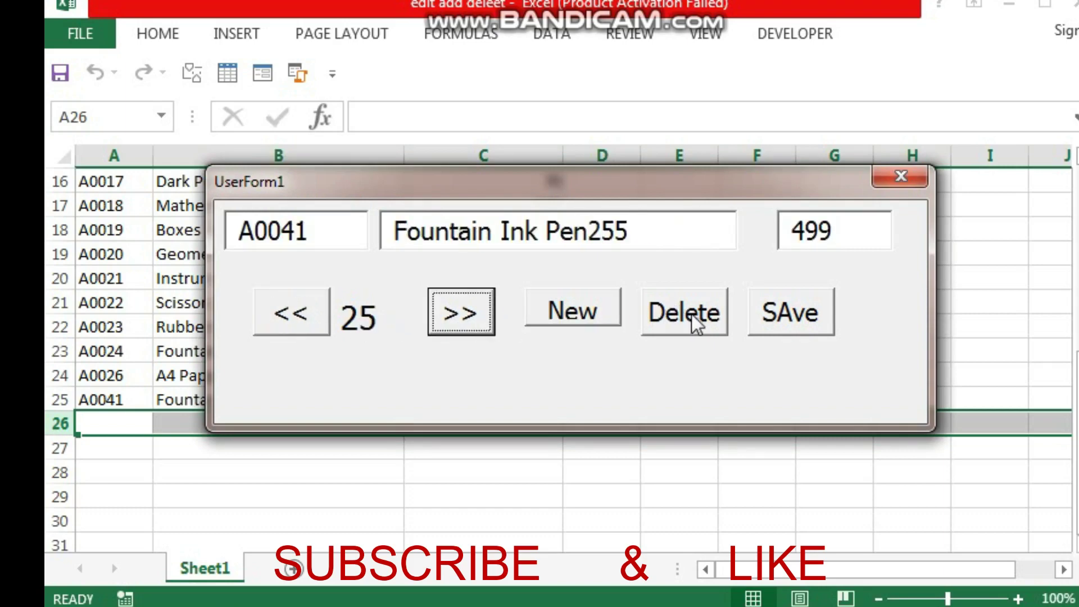
{"action": "left_click", "coordinate": [901, 178]}
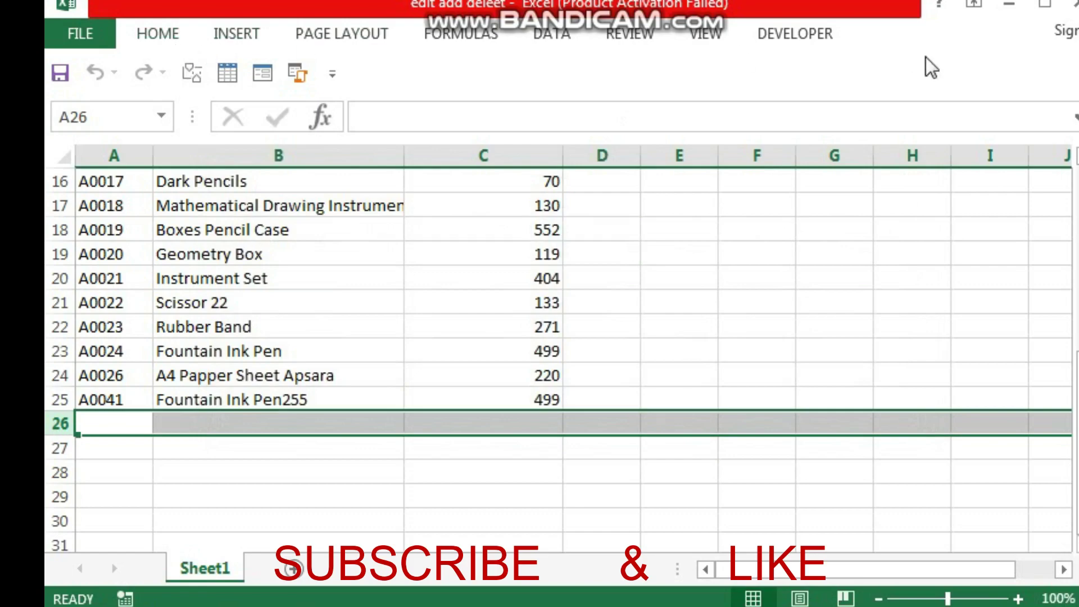
{"action": "key", "text": "alt+F11"}
Step: In the Delete button's CommandButton4_Click handler, start the line Sheet1.Range
{"action": "double_click", "coordinate": [725, 322]}
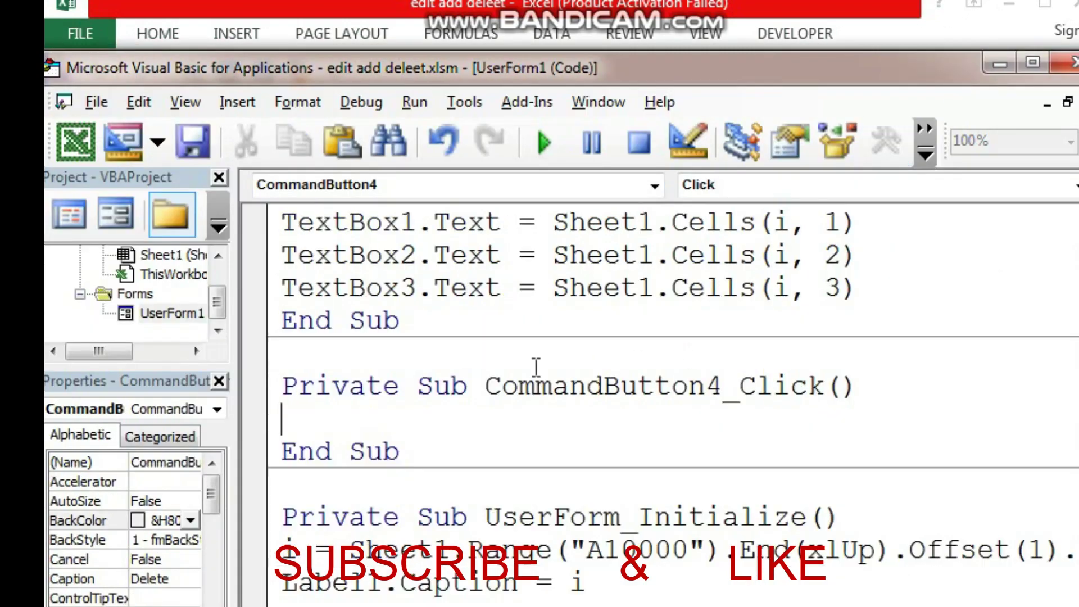
{"action": "type", "text": "S"}
{"action": "type", "text": "k"}
{"action": "key", "text": "BackSpace"}
{"action": "type", "text": "h"}
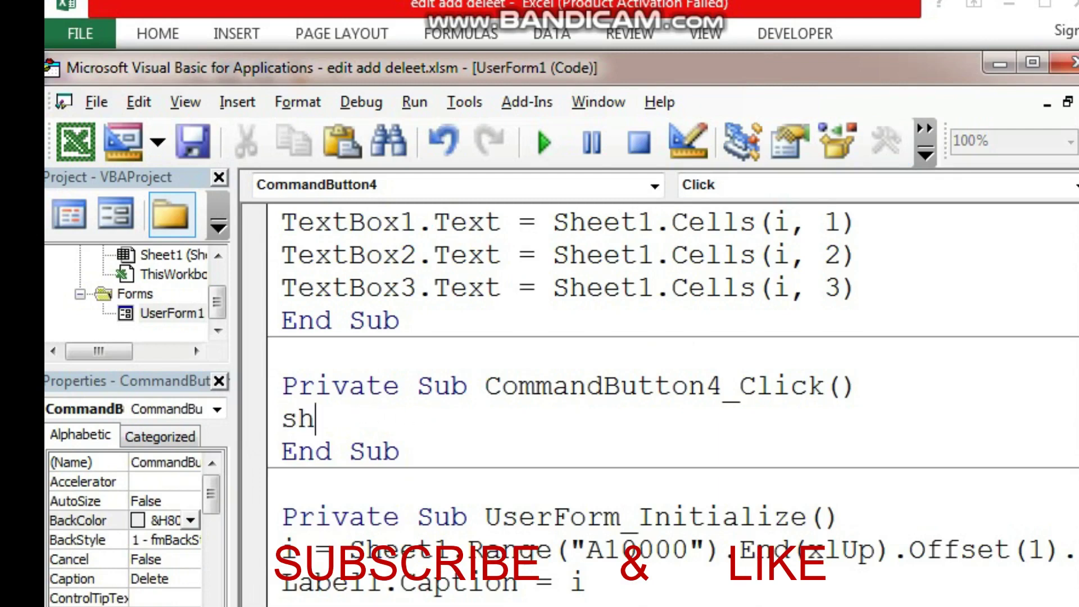
{"action": "type", "text": "eet1"}
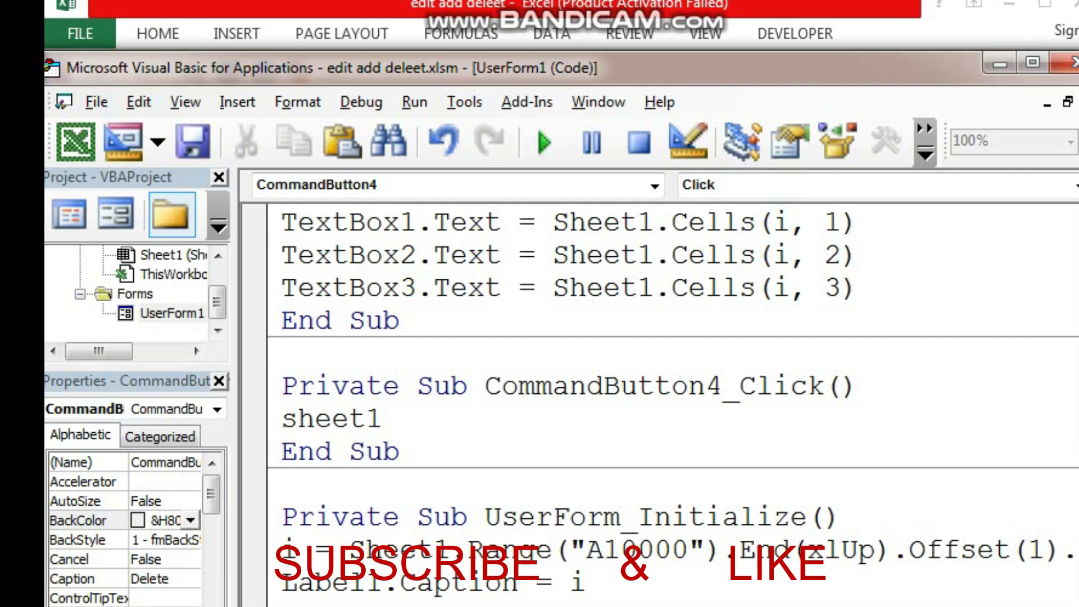
{"action": "type", "text": ".r"}
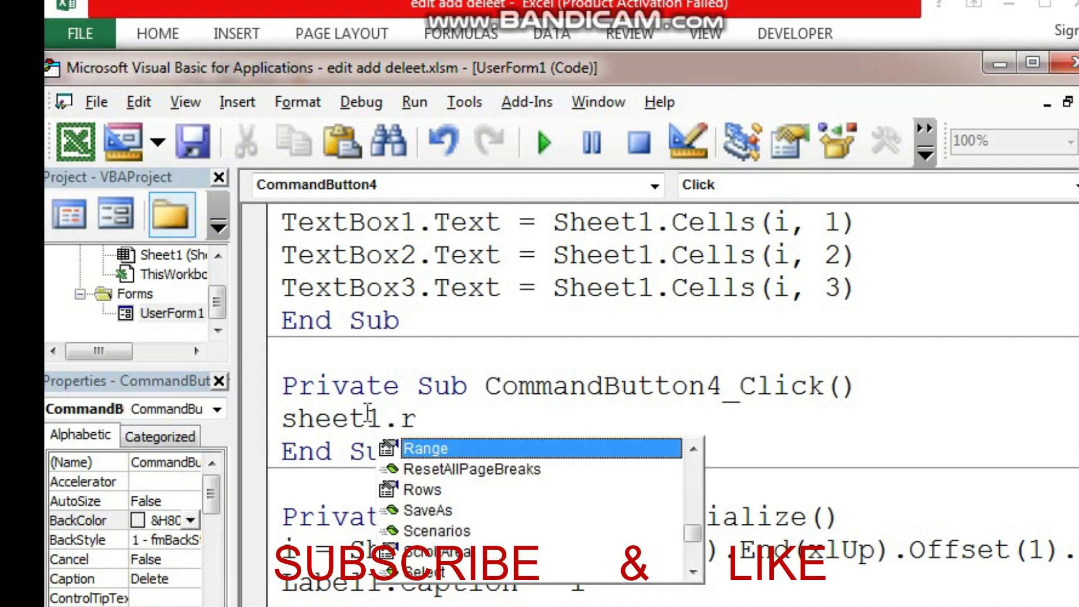
{"action": "double_click", "coordinate": [437, 449]}
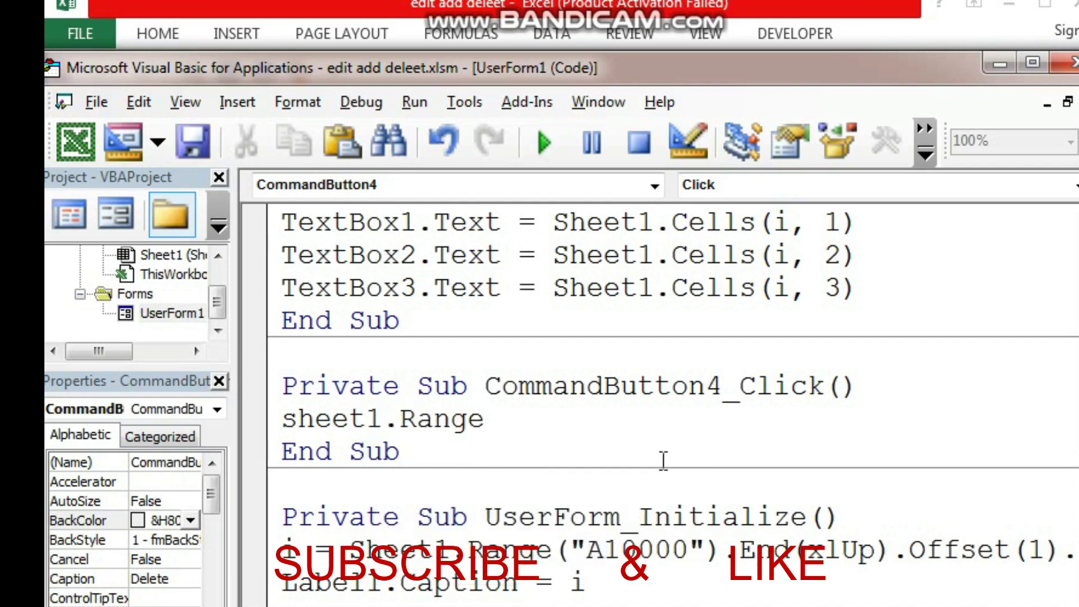
{"action": "left_click", "coordinate": [651, 444]}
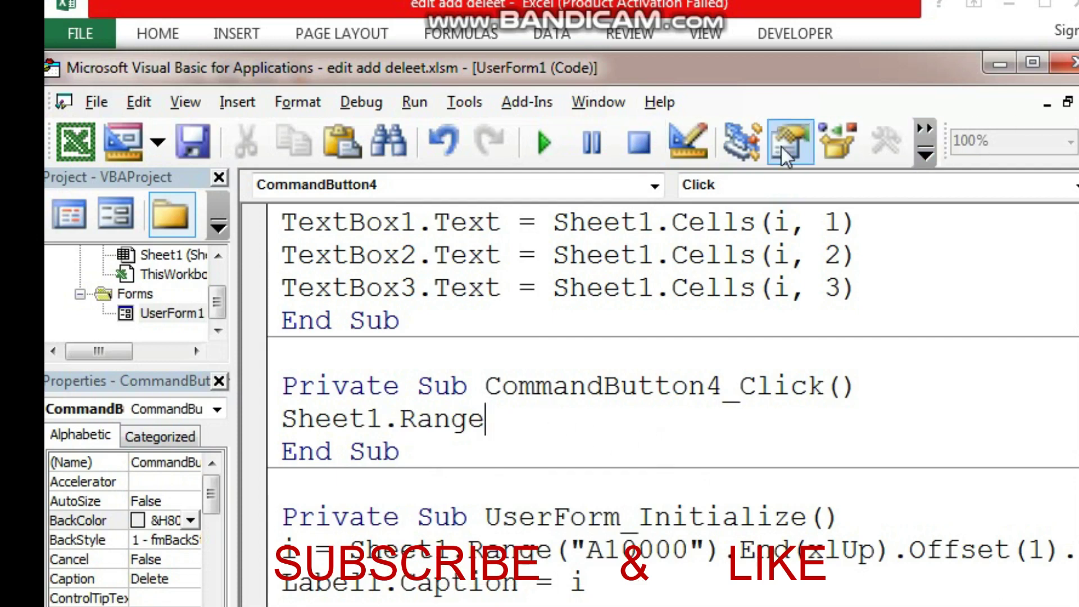
Step: Add the range argument ("A" & i & "C" & i), adding the missing closing bracket after a compile error
{"action": "left_click", "coordinate": [614, 150]}
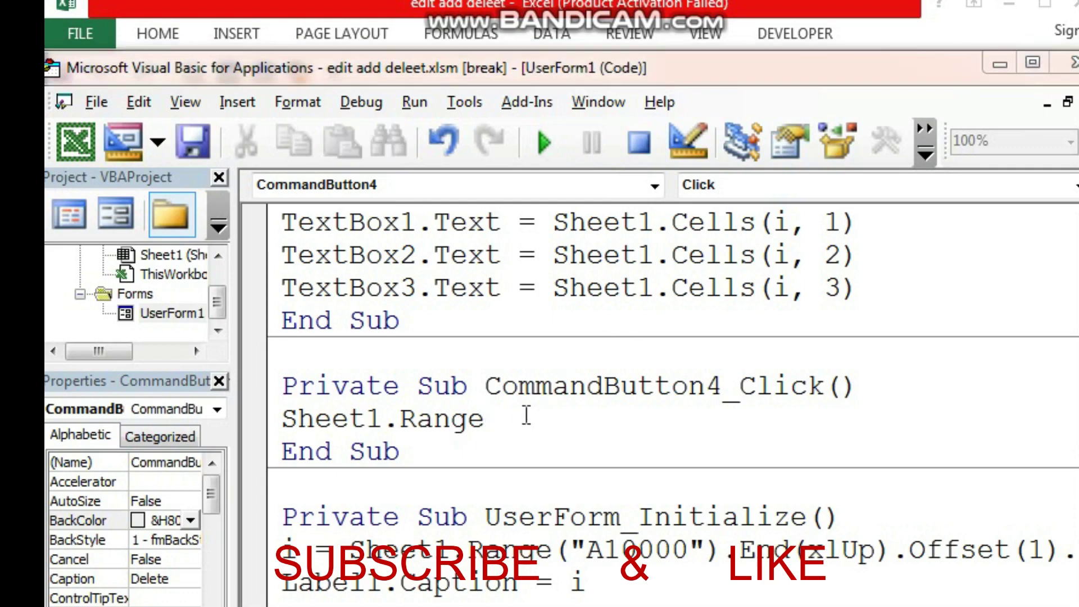
{"action": "type", "text": "("}
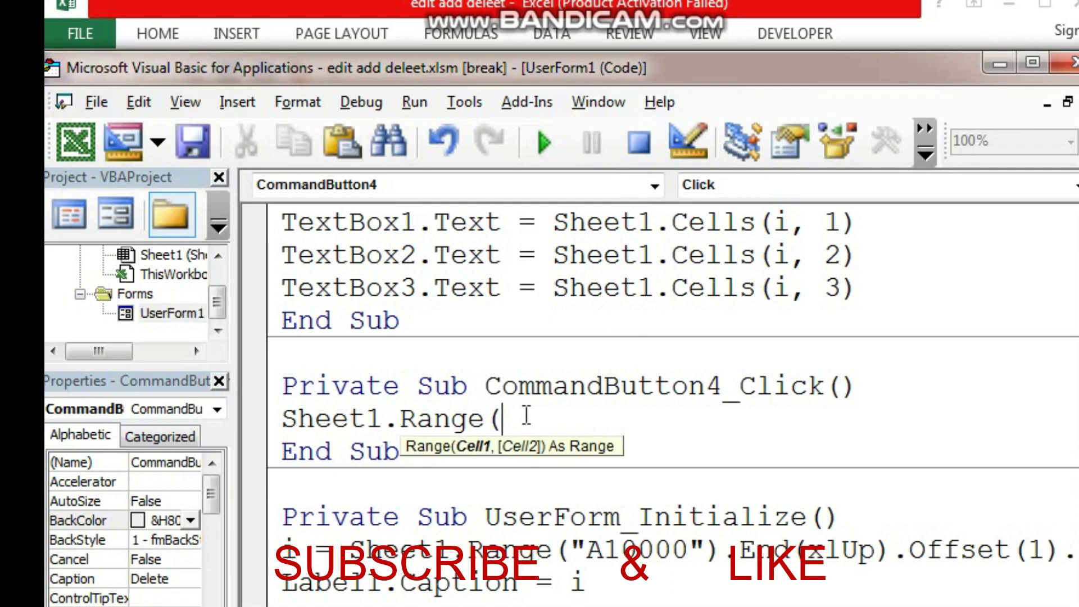
{"action": "type", "text": "\""}
{"action": "type", "text": "a"}
{"action": "key", "text": "BackSpace"}
{"action": "type", "text": "A\" "}
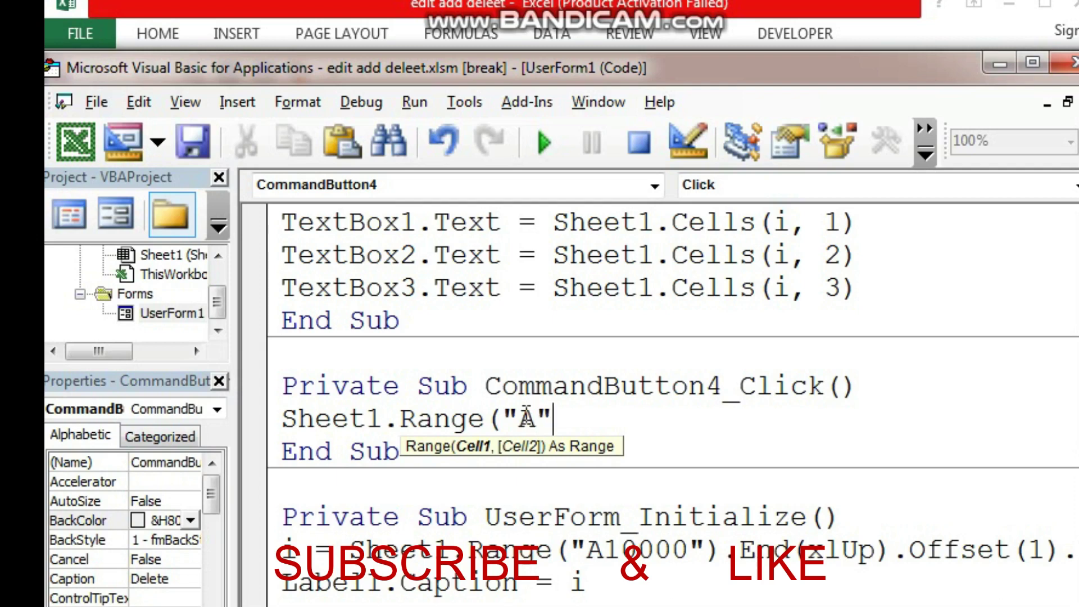
{"action": "type", "text": "& "}
{"action": "type", "text": "I"}
{"action": "type", "text": " & "}
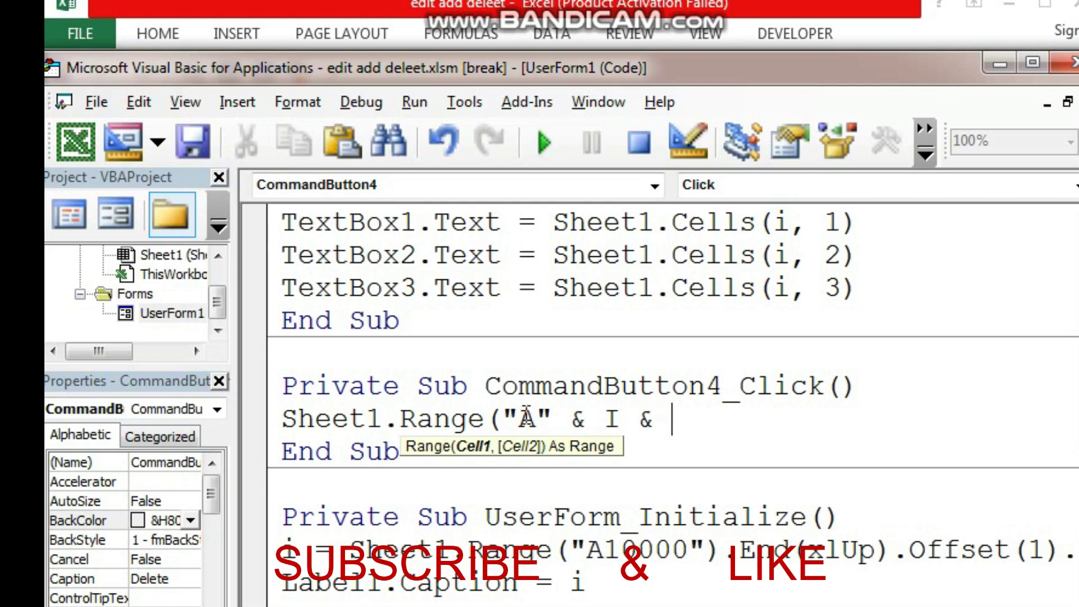
{"action": "type", "text": "\""}
{"action": "type", "text": "C"}
{"action": "type", "text": "\""}
{"action": "type", "text": "& "}
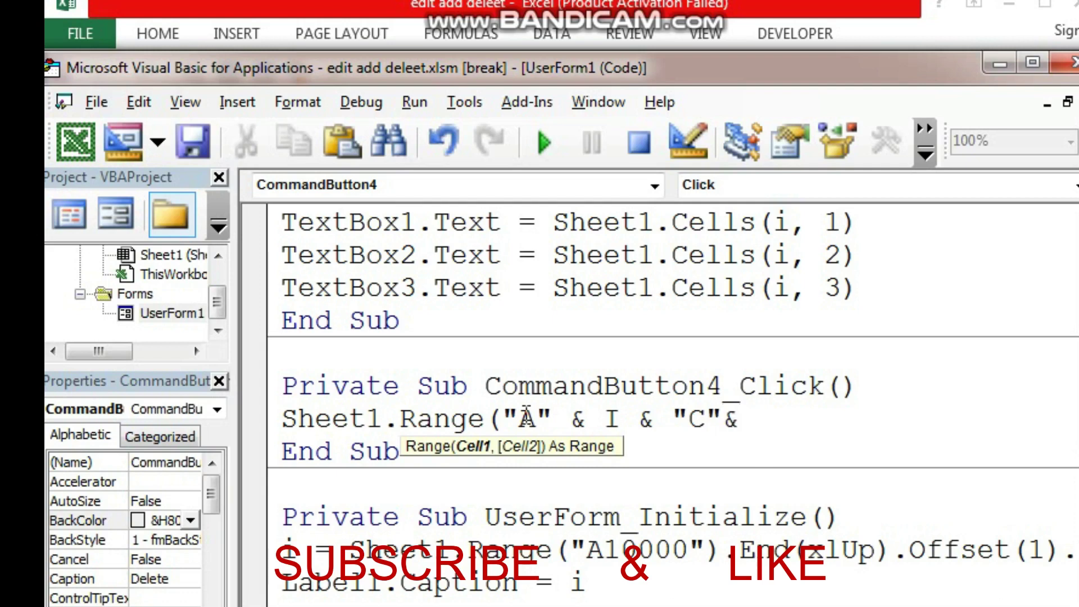
{"action": "type", "text": "I"}
{"action": "left_click", "coordinate": [726, 423]}
{"action": "left_click", "coordinate": [720, 493]}
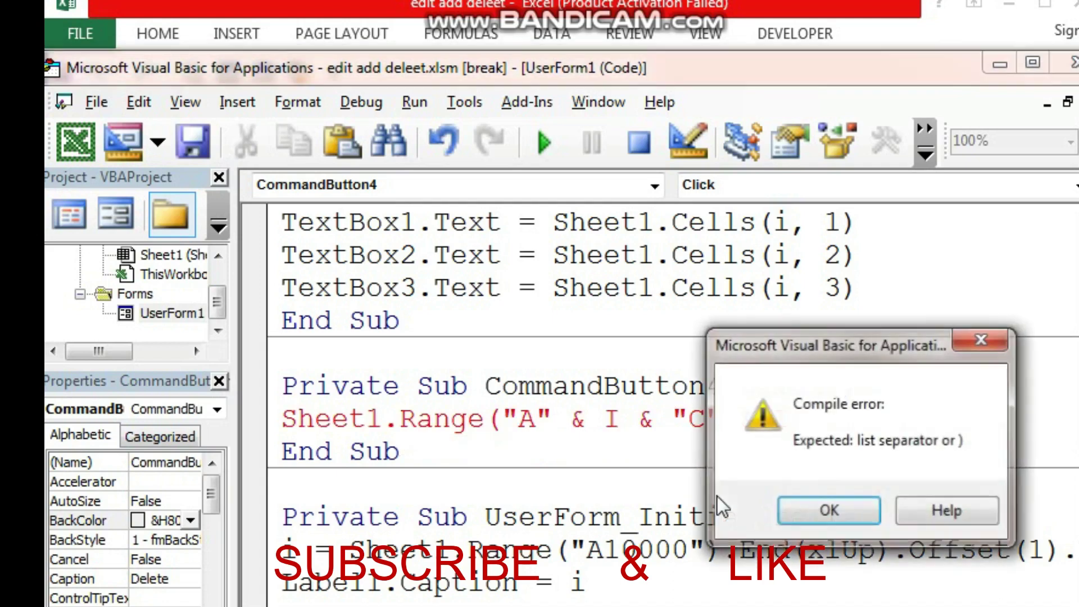
{"action": "left_click", "coordinate": [826, 518]}
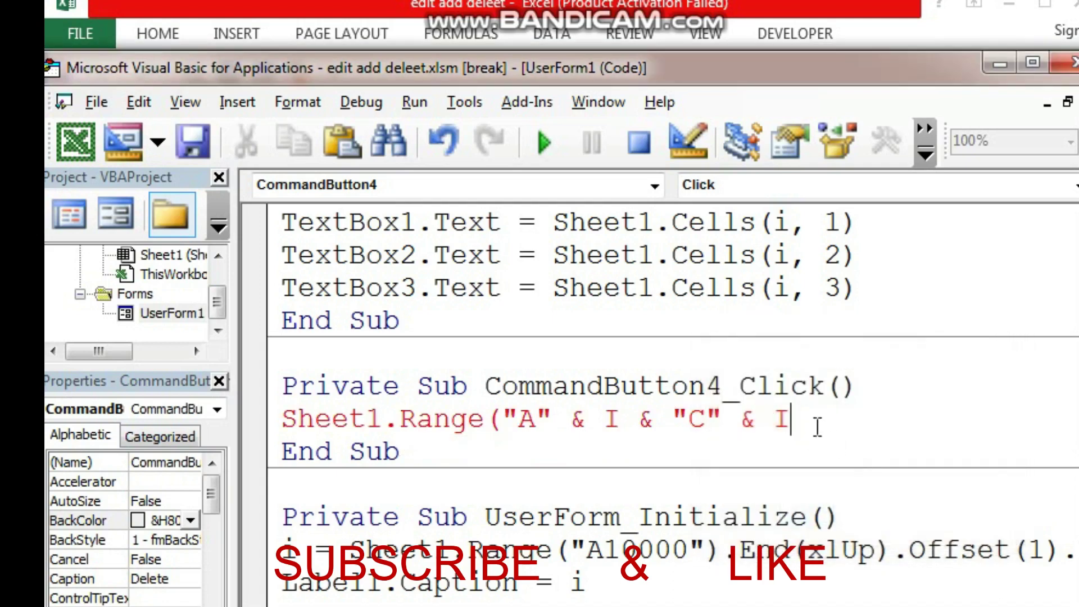
{"action": "type", "text": ")"}
Step: Append .Delete to the range line and move the editor aside to show the workbook
{"action": "left_click", "coordinate": [981, 381]}
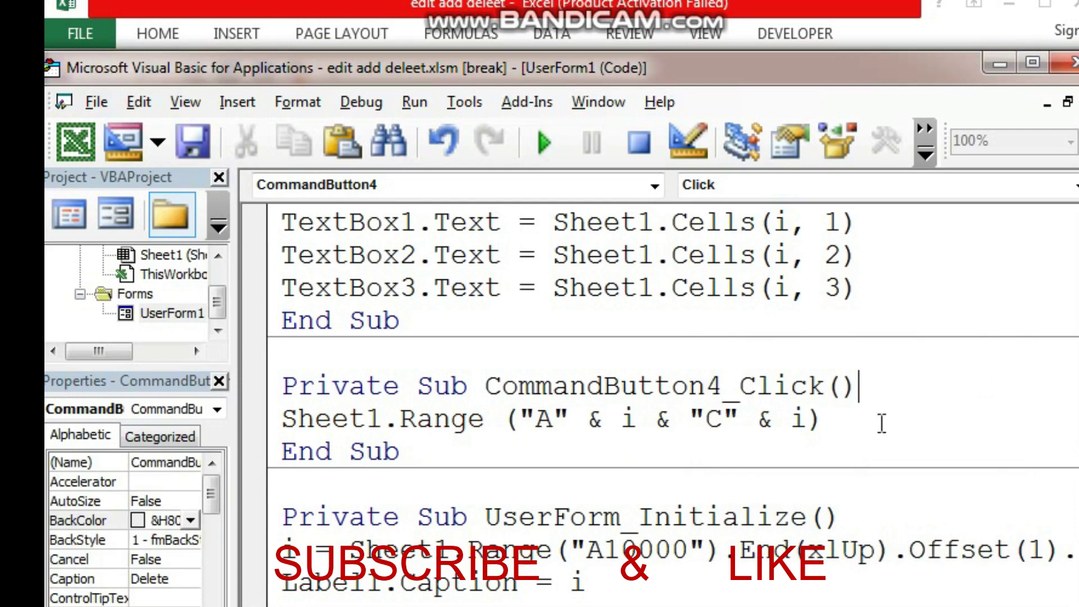
{"action": "left_click", "coordinate": [852, 420]}
{"action": "type", "text": "."}
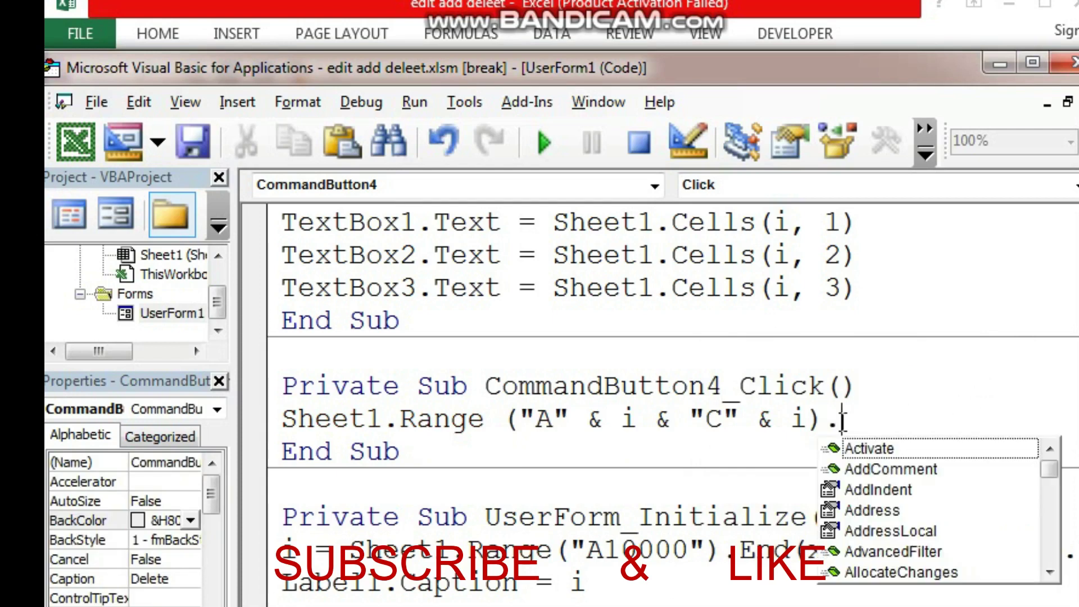
{"action": "type", "text": "DE"}
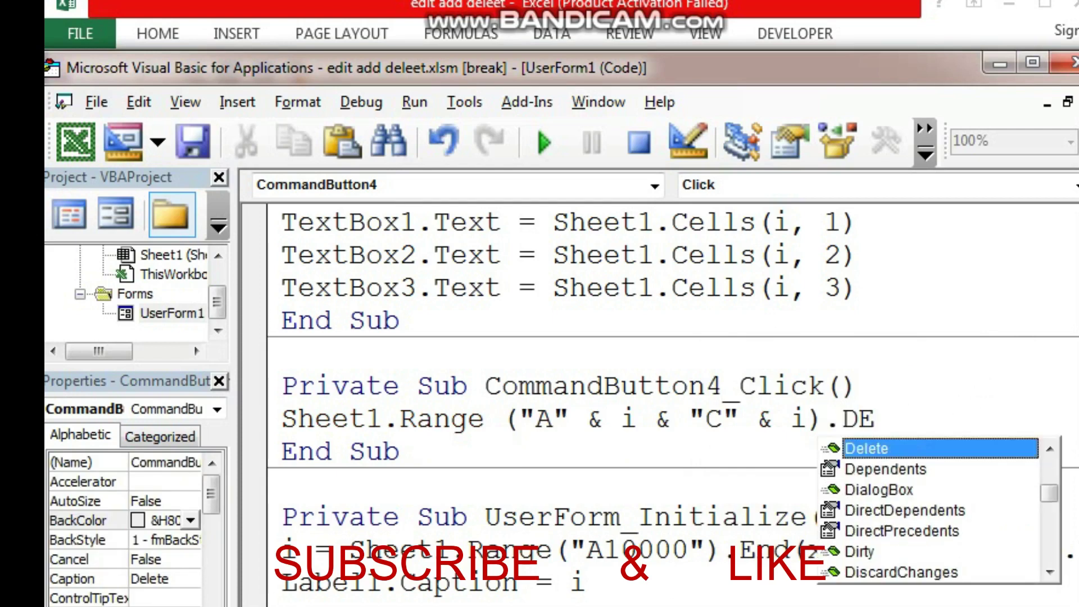
{"action": "double_click", "coordinate": [893, 449]}
{"action": "mouse_move", "coordinate": [706, 67]}
{"action": "left_mouse_down"}
{"action": "mouse_move", "coordinate": [707, 48]}
{"action": "mouse_move", "coordinate": [799, 76]}
{"action": "left_mouse_up"}
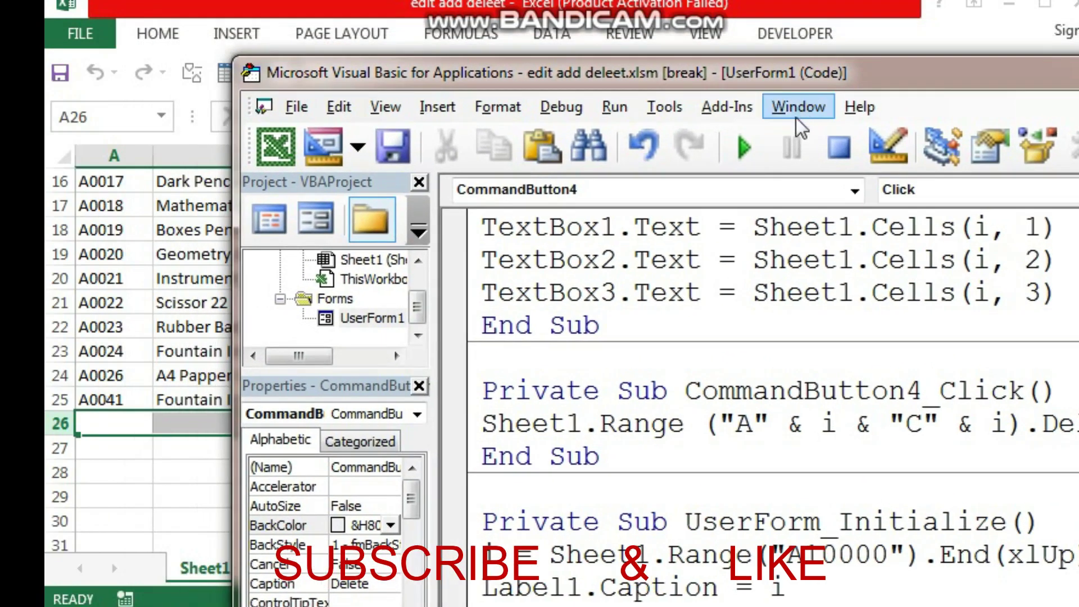
Step: Run the form beside the sheet data and step back to the Rubber Band record
{"action": "left_click", "coordinate": [738, 147]}
{"action": "mouse_move", "coordinate": [635, 182]}
{"action": "left_mouse_down"}
{"action": "mouse_move", "coordinate": [835, 177]}
{"action": "mouse_move", "coordinate": [903, 146]}
{"action": "left_mouse_up"}
{"action": "left_click", "coordinate": [600, 267]}
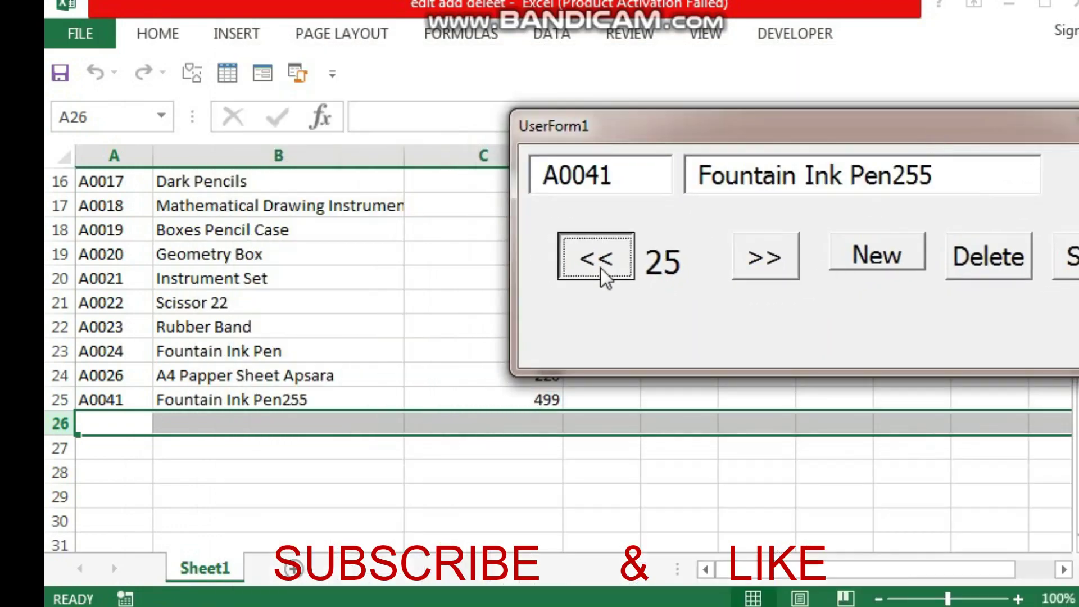
{"action": "left_click", "coordinate": [600, 267]}
{"action": "left_click", "coordinate": [595, 263]}
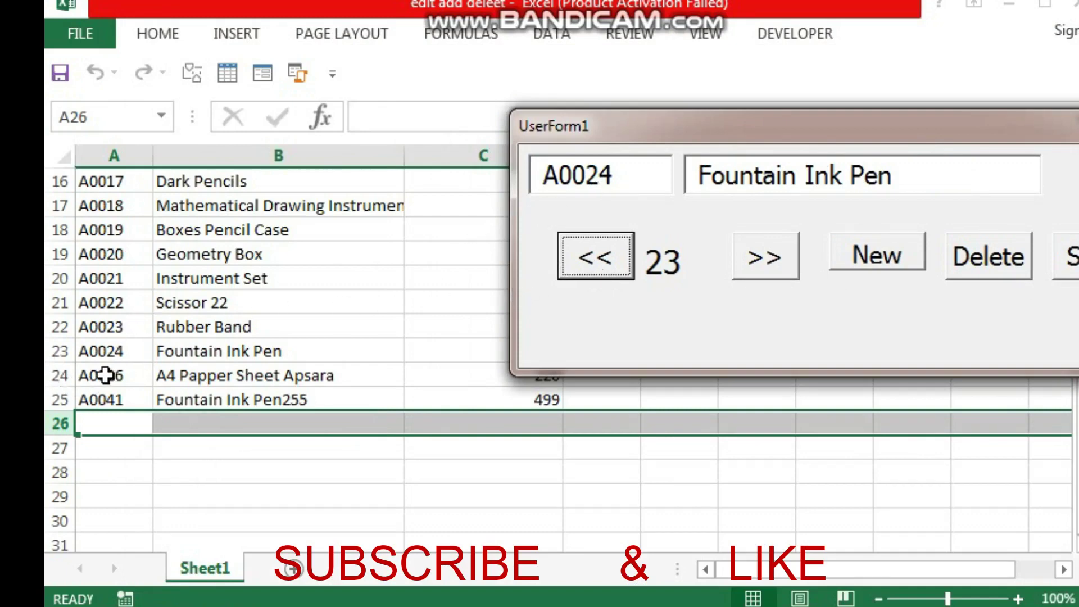
{"action": "left_click", "coordinate": [582, 266]}
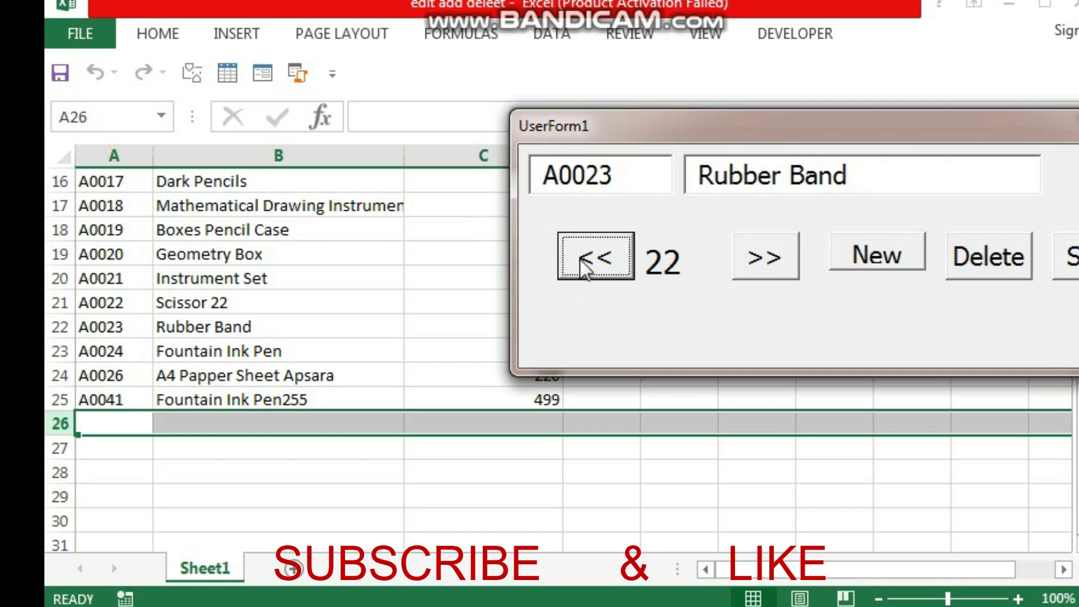
Step: Select row A22:C22, try deleting Rubber Band from the form, and Debug the resulting error
{"action": "left_click", "coordinate": [186, 332]}
{"action": "left_click_drag", "start_coordinate": [59, 326], "coordinate": [371, 332]}
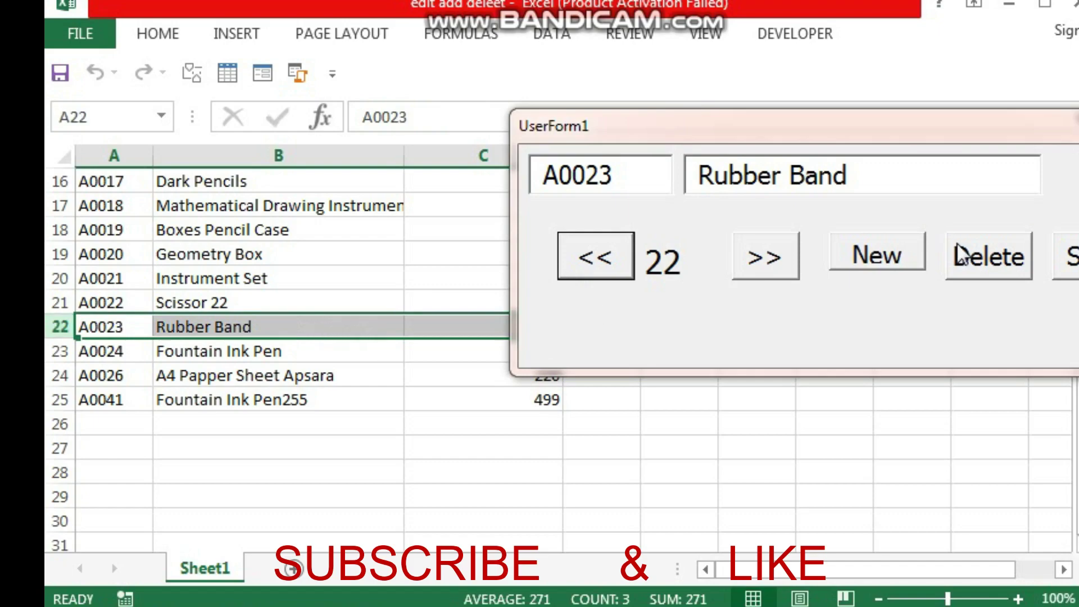
{"action": "left_click", "coordinate": [977, 258]}
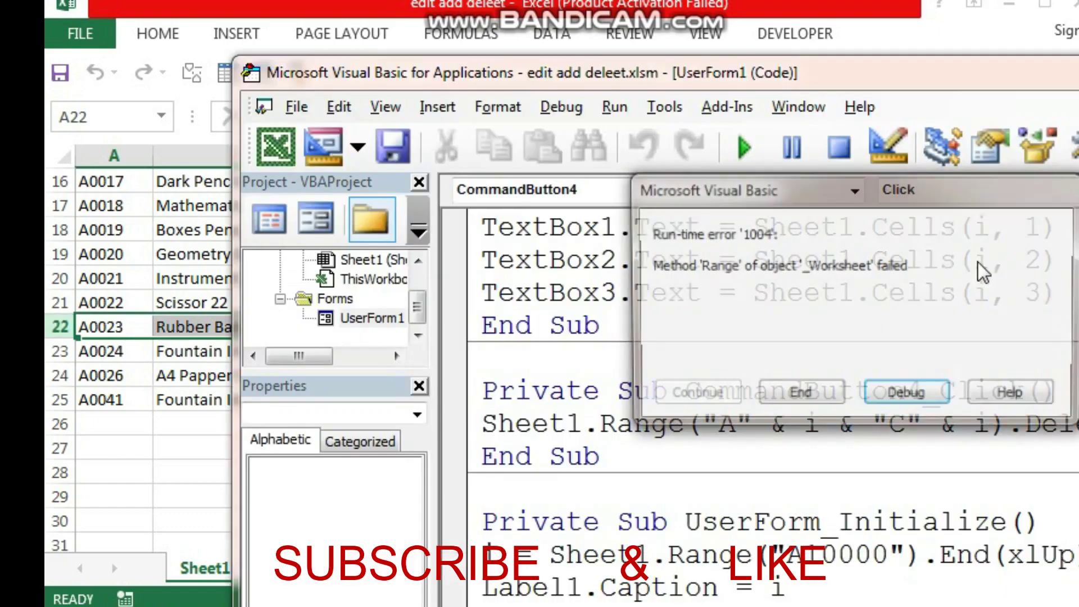
{"action": "left_click", "coordinate": [907, 396]}
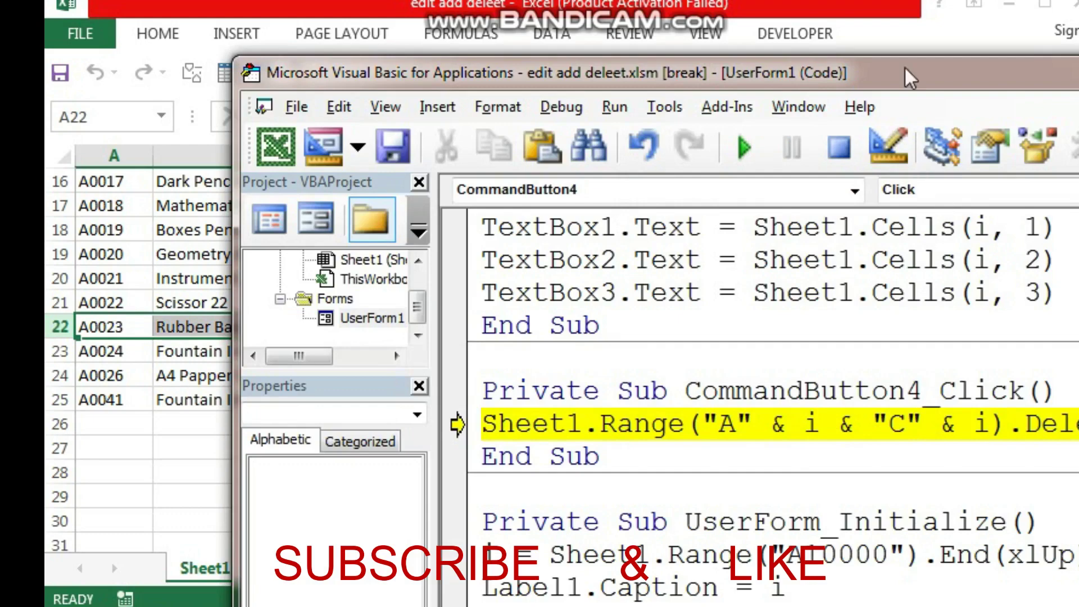
Step: Reset the macro, change the range to "A" & i & ":" & "C" & i, and rerun UserForm1
{"action": "left_click_drag", "start_coordinate": [1047, 58], "coordinate": [962, 37]}
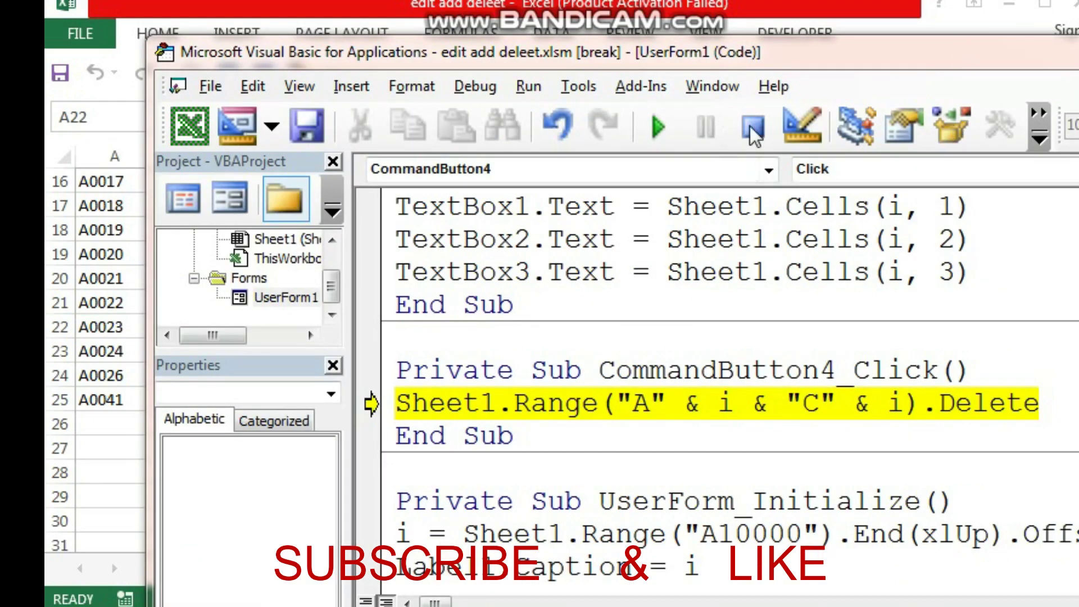
{"action": "left_click", "coordinate": [753, 126]}
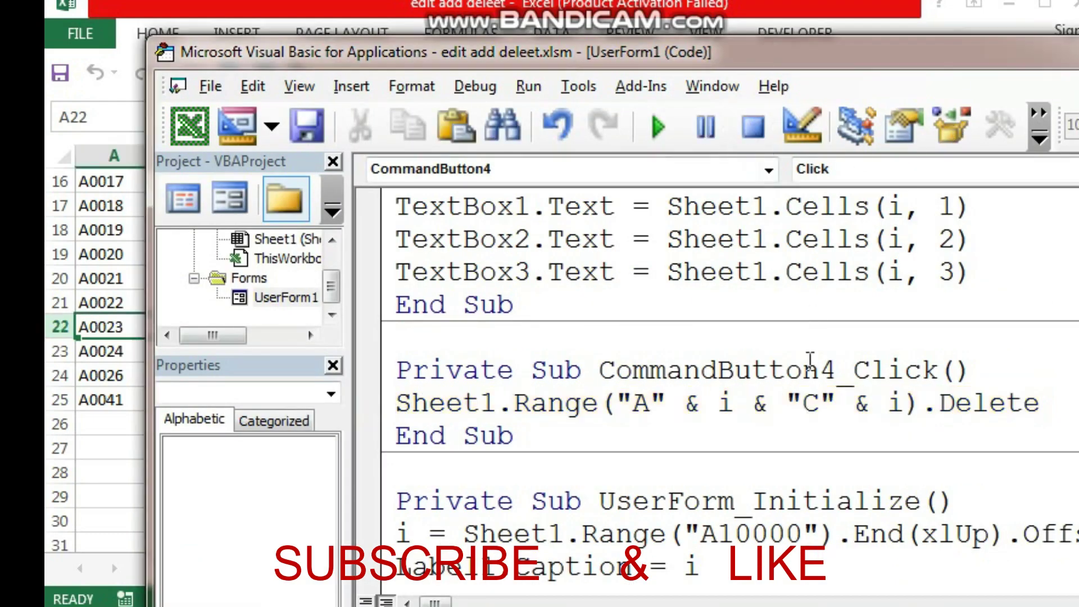
{"action": "left_click", "coordinate": [771, 403]}
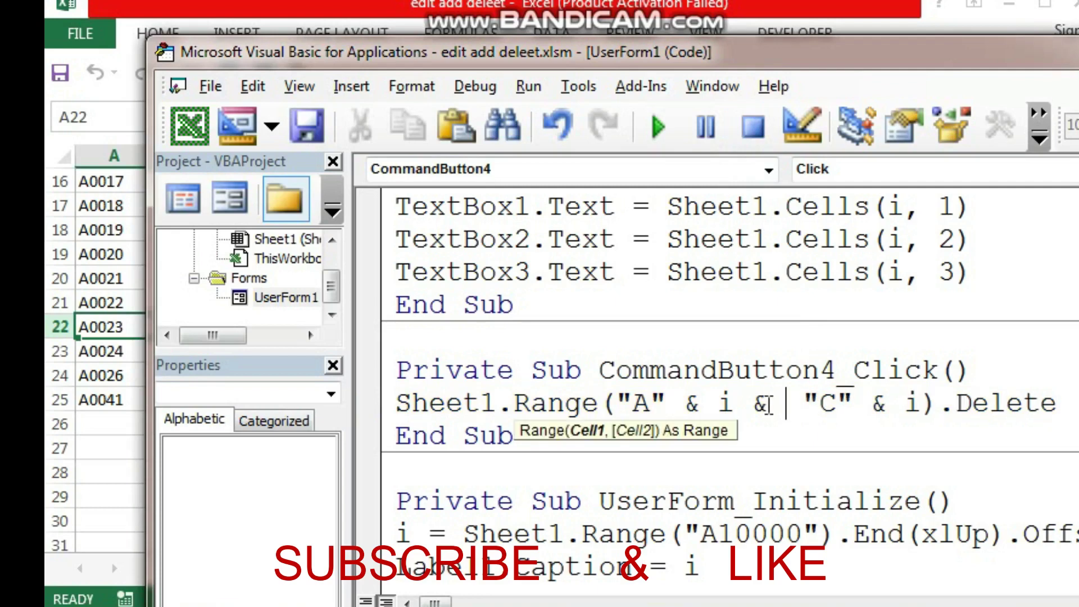
{"action": "type", "text": "\""}
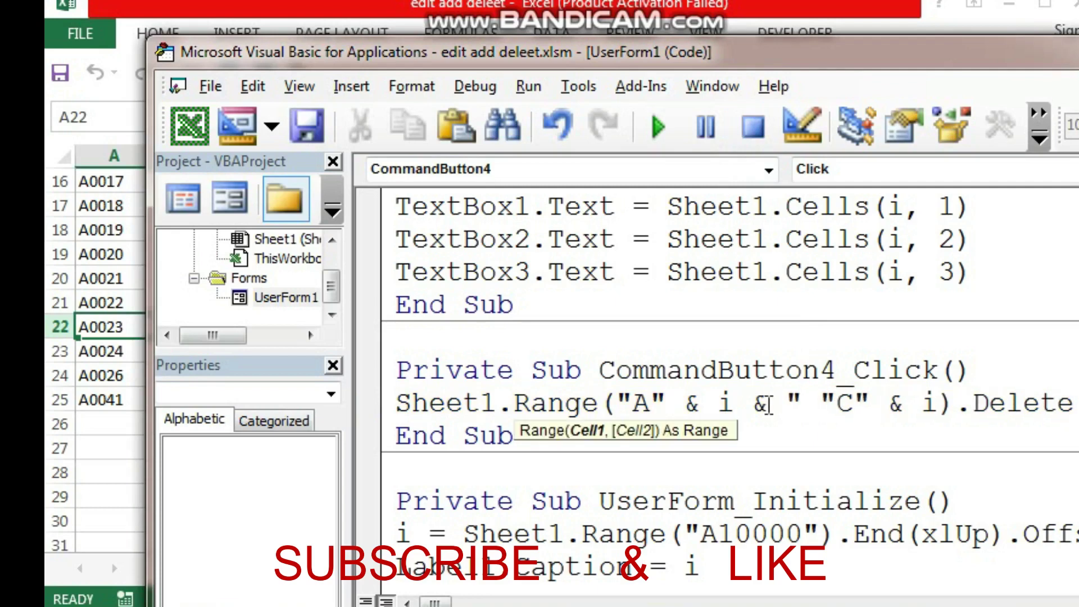
{"action": "type", "text": ":"}
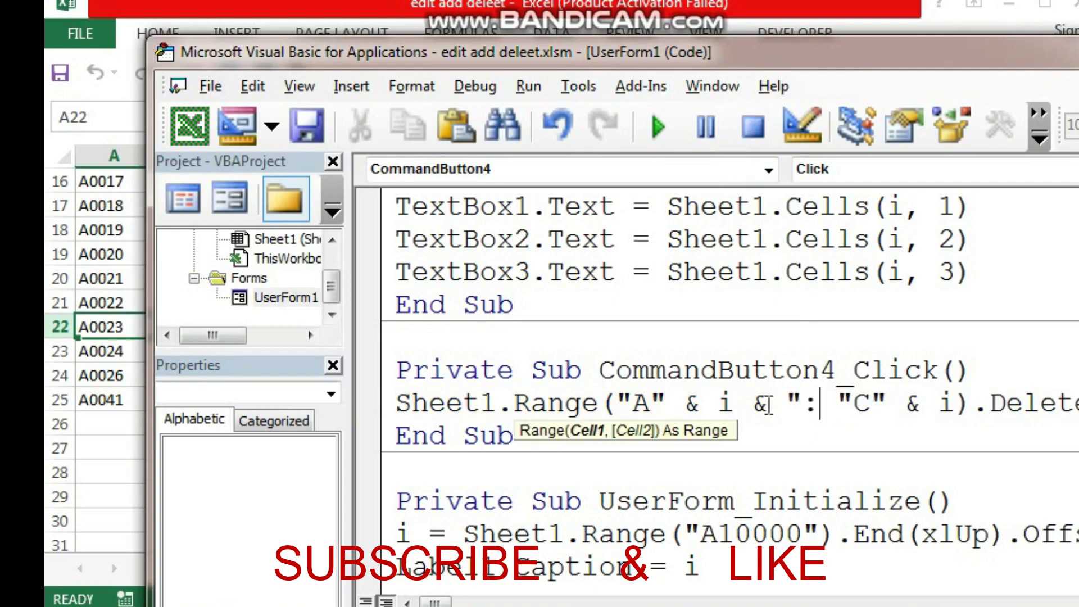
{"action": "type", "text": "\" "}
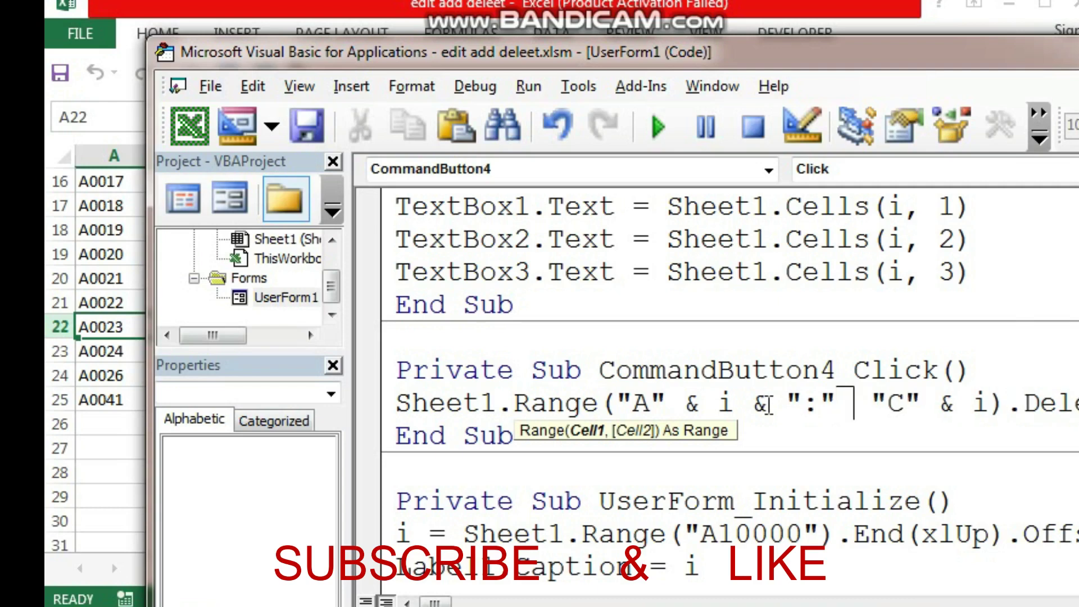
{"action": "type", "text": "&"}
{"action": "left_click", "coordinate": [805, 406]}
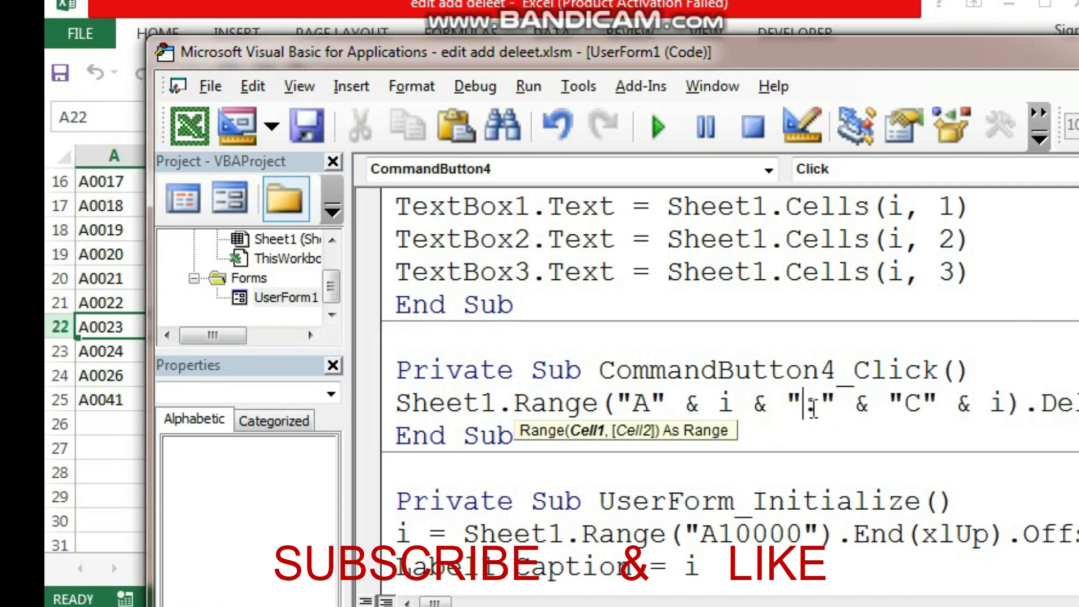
{"action": "left_click_drag", "start_coordinate": [812, 407], "coordinate": [818, 407]}
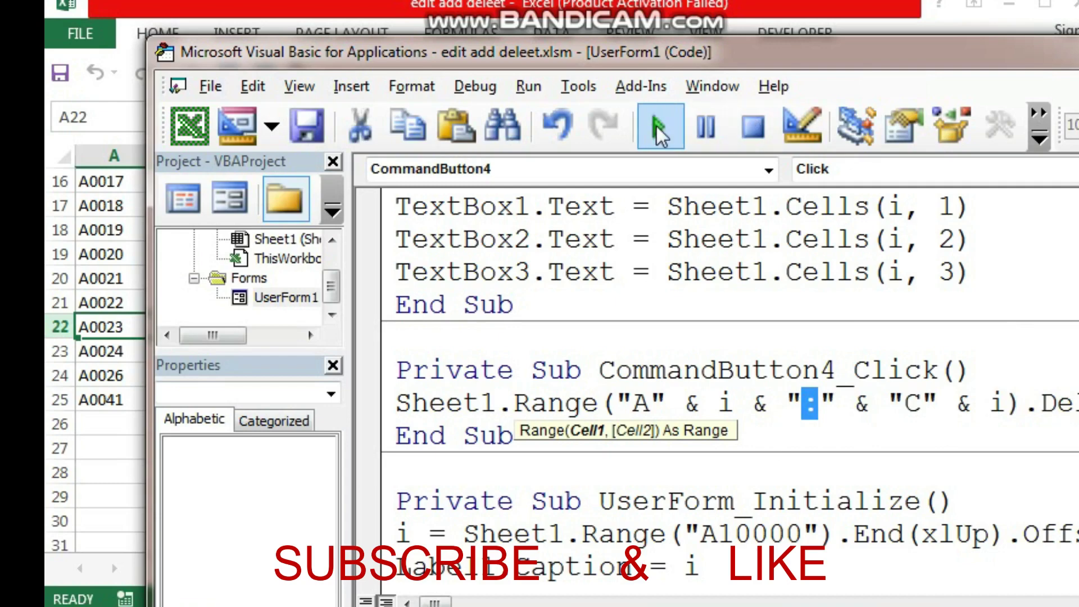
{"action": "left_click", "coordinate": [656, 126]}
{"action": "left_click_drag", "start_coordinate": [572, 193], "coordinate": [767, 196]}
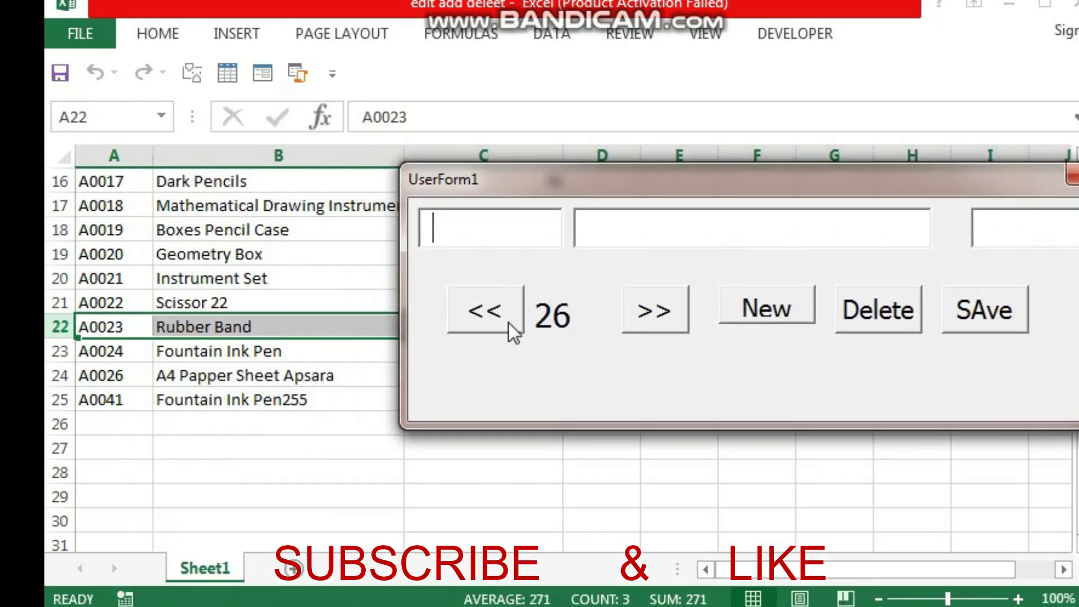
Step: Step back to the Rubber Band record and delete it from the sheet
{"action": "left_click", "coordinate": [494, 312]}
{"action": "left_click", "coordinate": [494, 312]}
{"action": "left_click", "coordinate": [494, 312]}
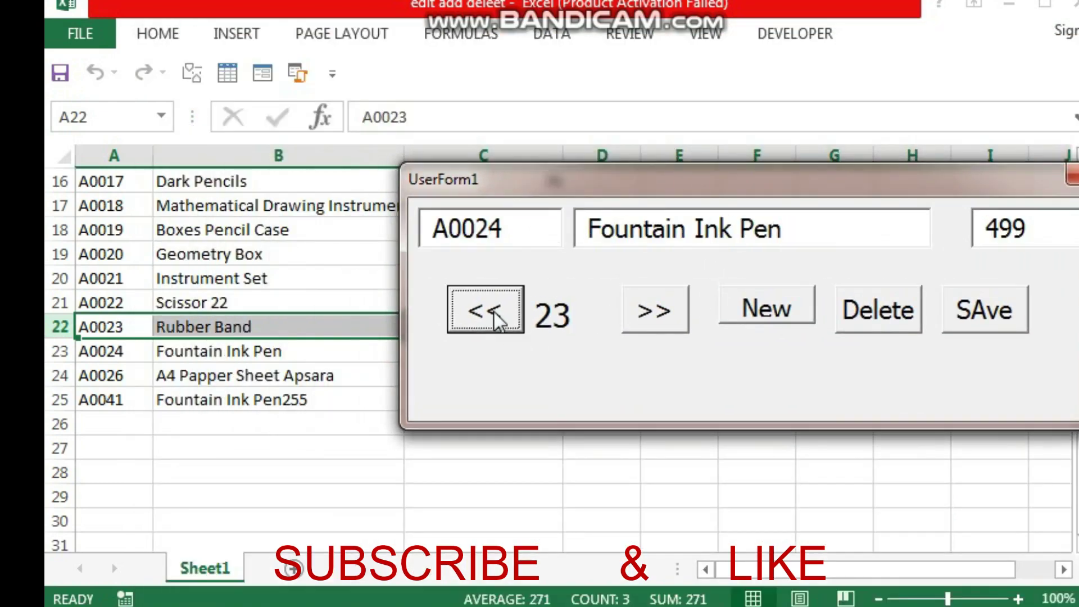
{"action": "left_click", "coordinate": [459, 312]}
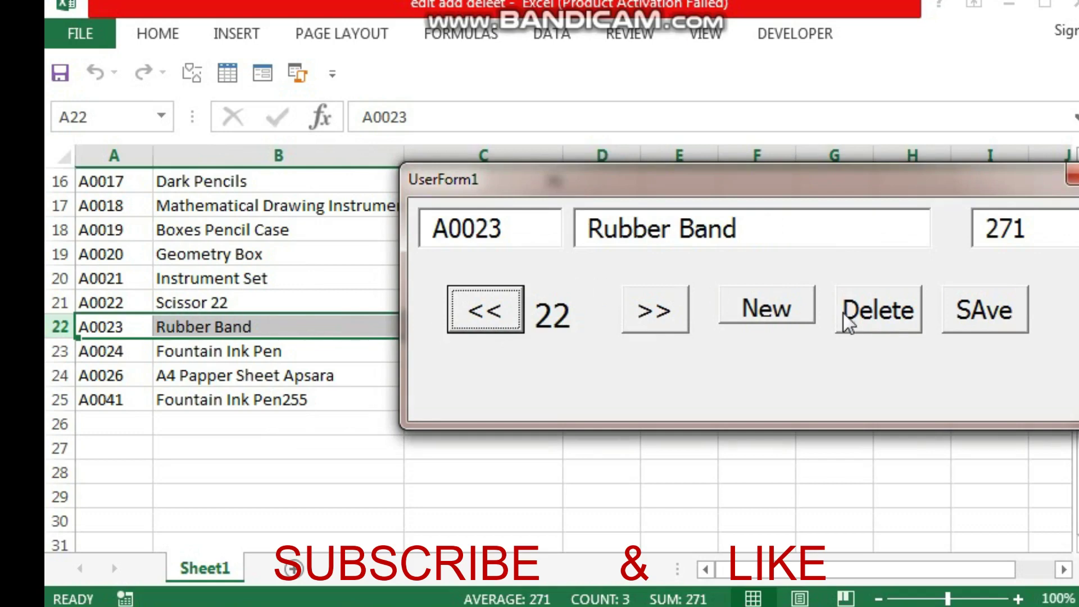
{"action": "left_click", "coordinate": [873, 319]}
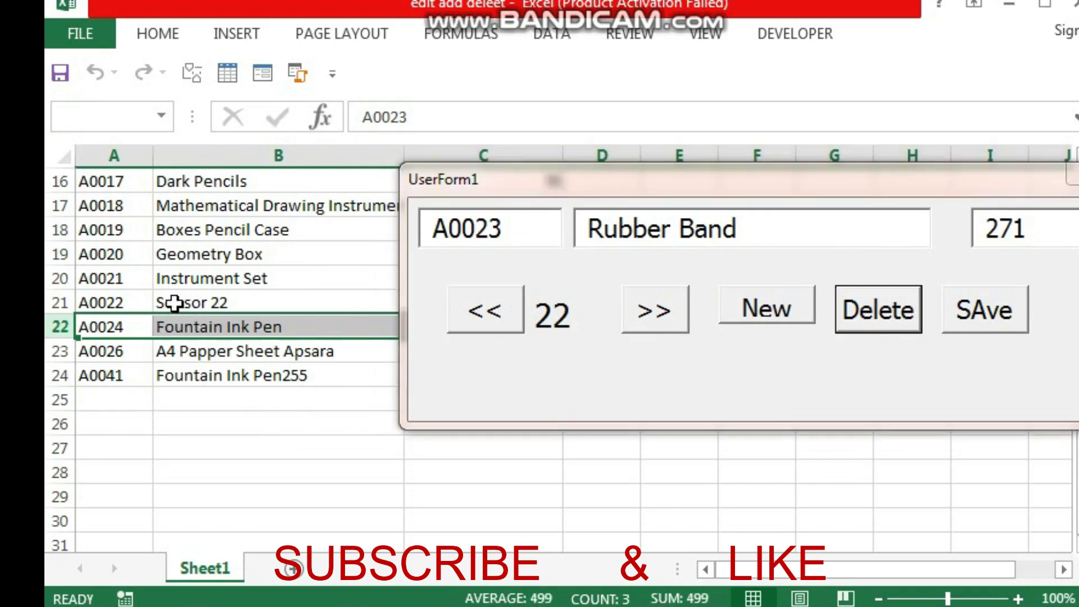
Step: Delete the Scissor 22 record as well, then close the form
{"action": "left_click", "coordinate": [174, 303]}
{"action": "left_click", "coordinate": [479, 313]}
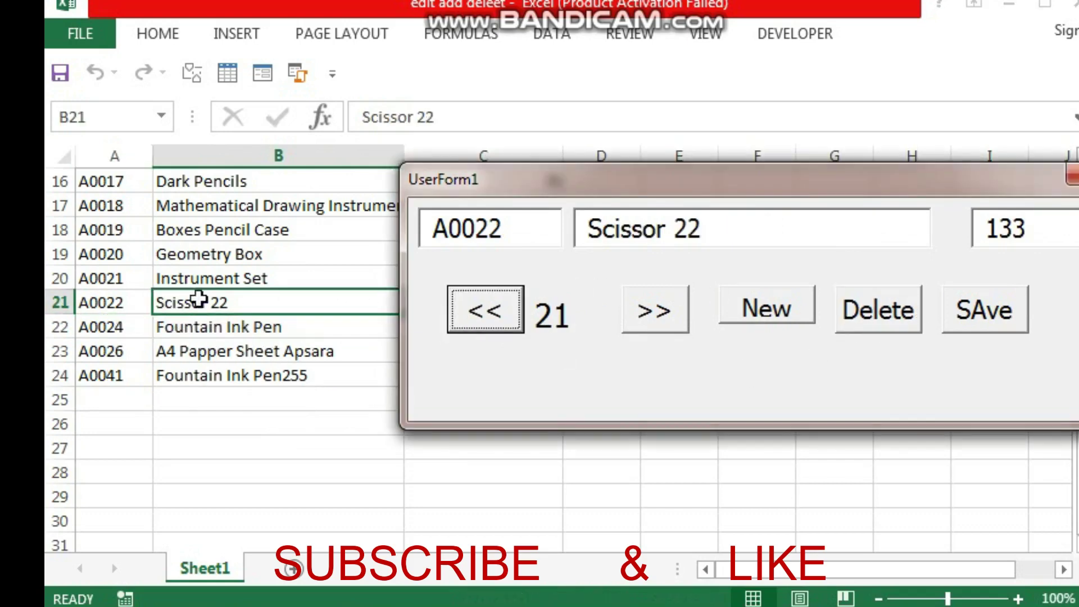
{"action": "left_click", "coordinate": [61, 304]}
{"action": "left_click", "coordinate": [873, 310]}
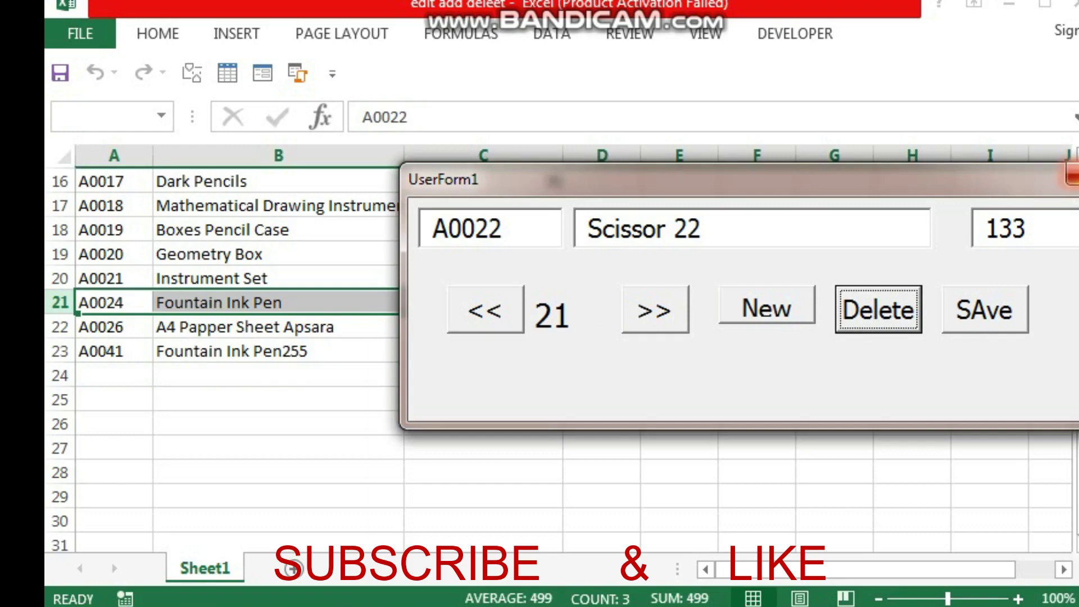
{"action": "left_click", "coordinate": [1071, 176]}
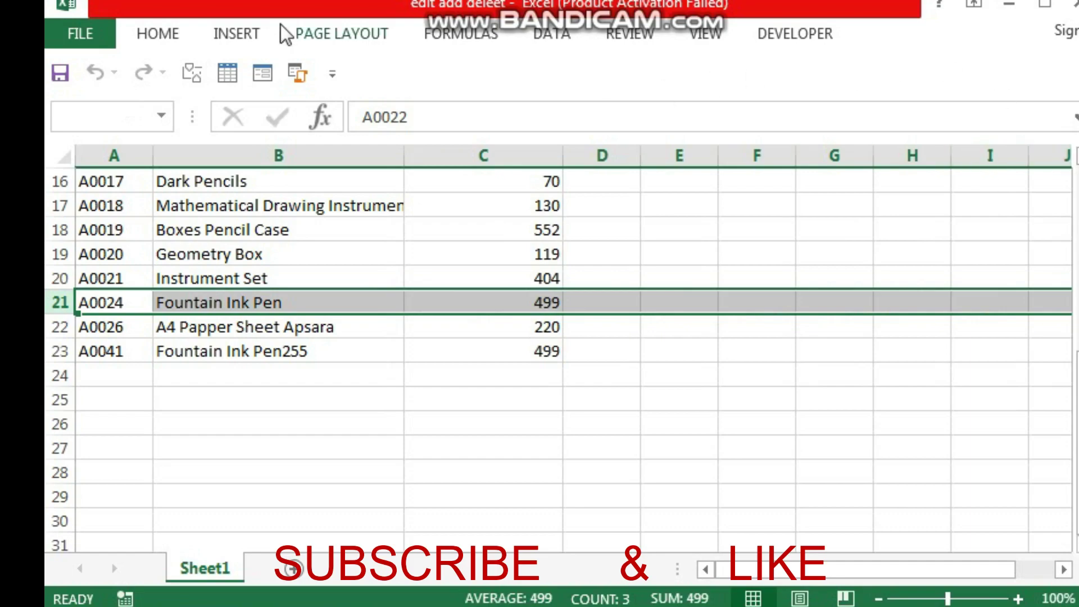
Step: Open the SAve button's click code and begin typing SHEET1.Cells(I,1)=TEXTBO in CommandButton5_Click
{"action": "key", "text": "alt+F11"}
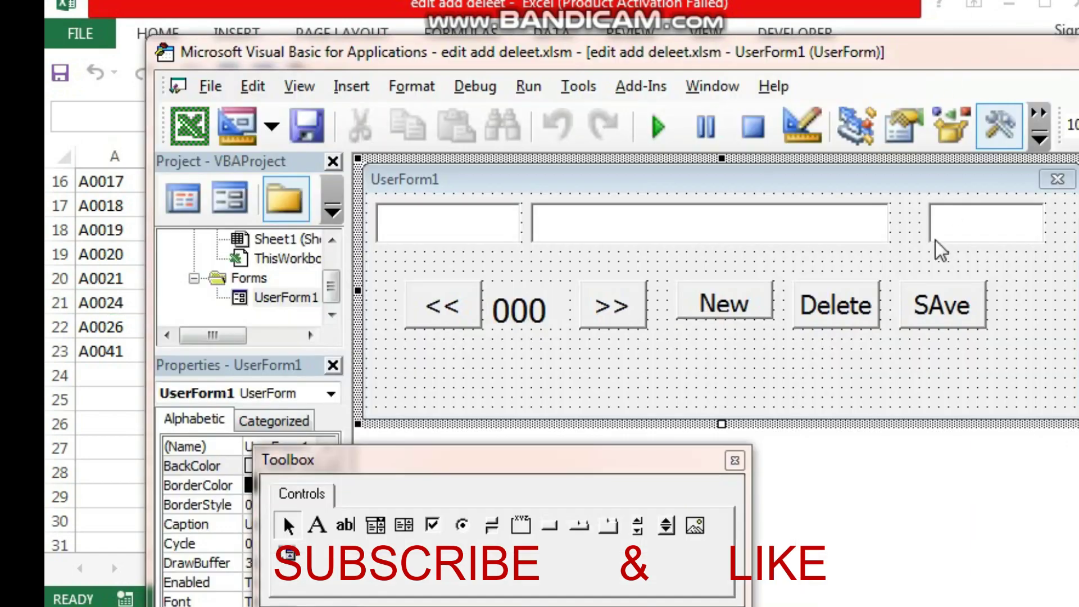
{"action": "double_click", "coordinate": [937, 308]}
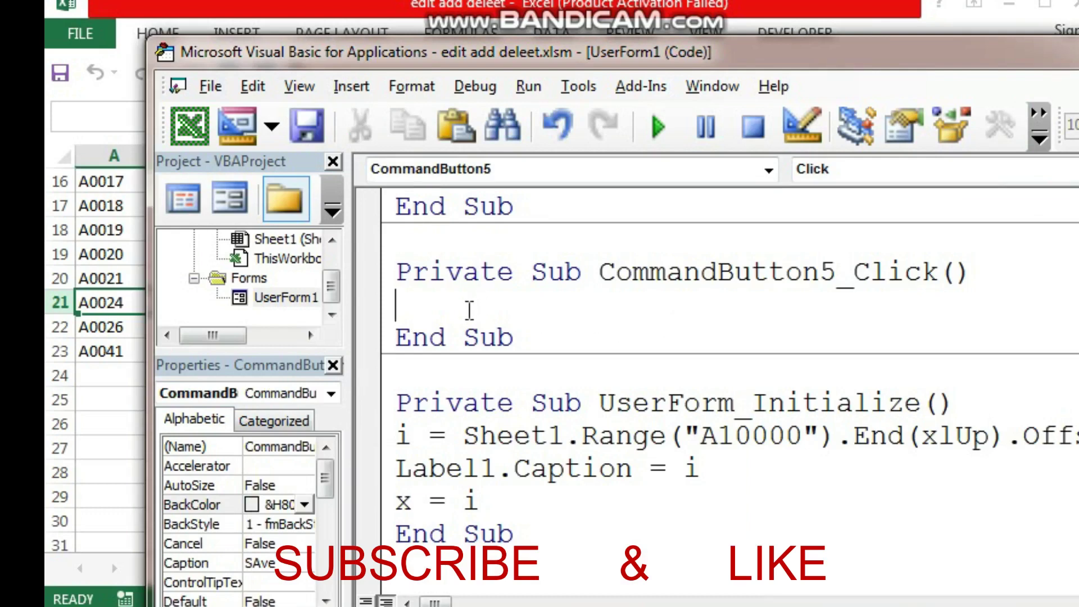
{"action": "type", "text": "SHEE"}
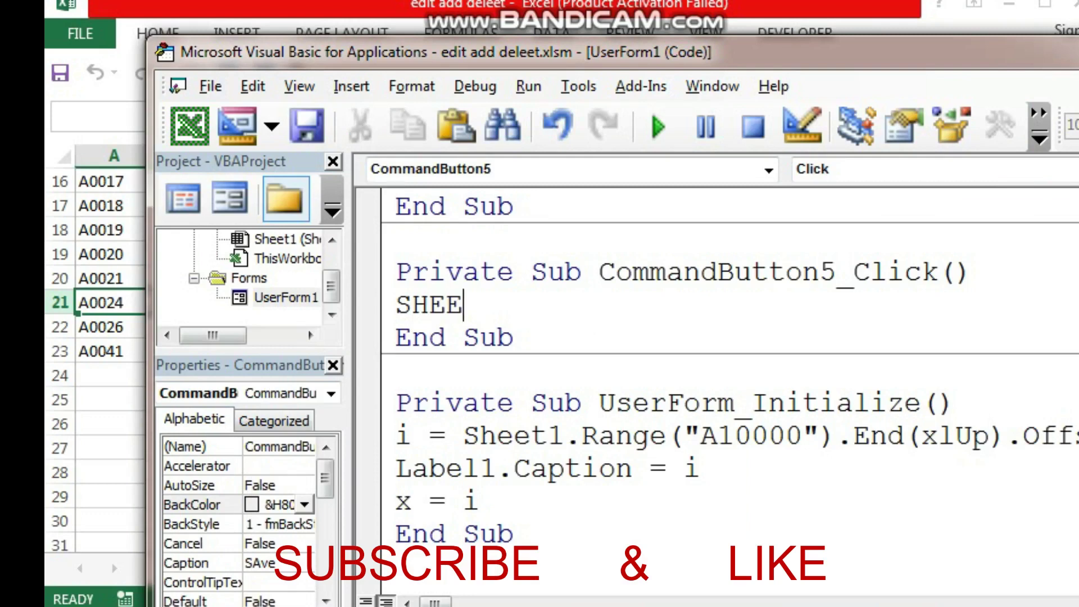
{"action": "type", "text": "T1"}
{"action": "type", "text": ".CE"}
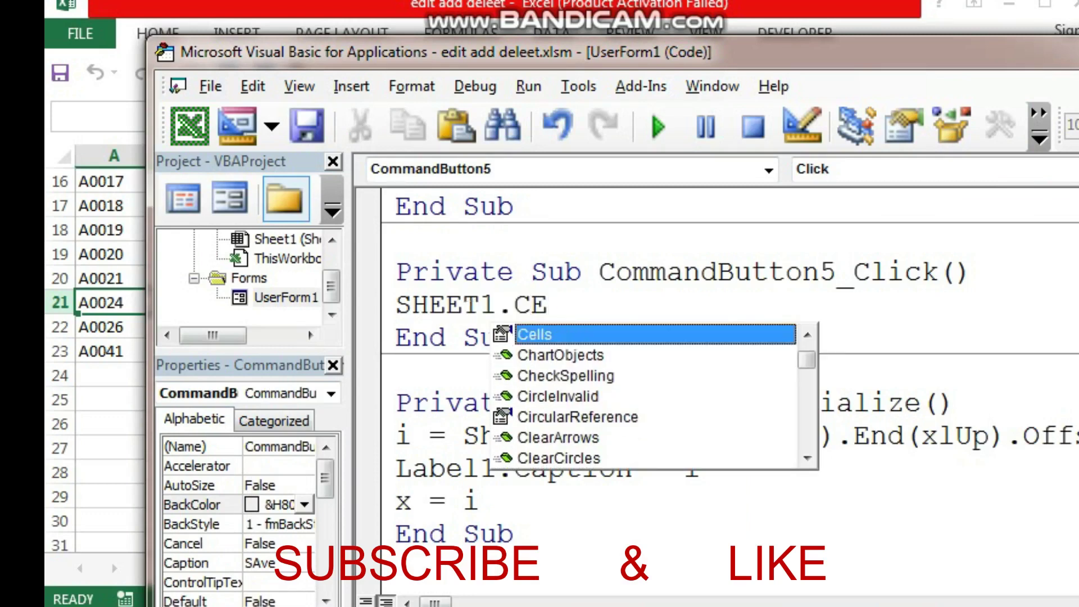
{"action": "double_click", "coordinate": [556, 340]}
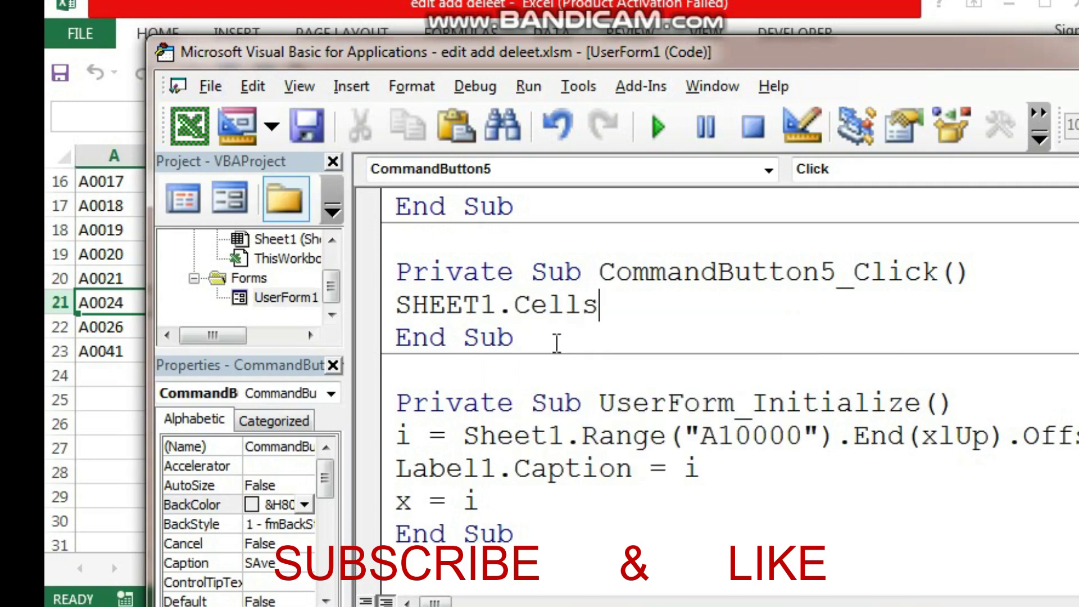
{"action": "type", "text": "9"}
{"action": "key", "text": "BackSpace"}
{"action": "type", "text": "("}
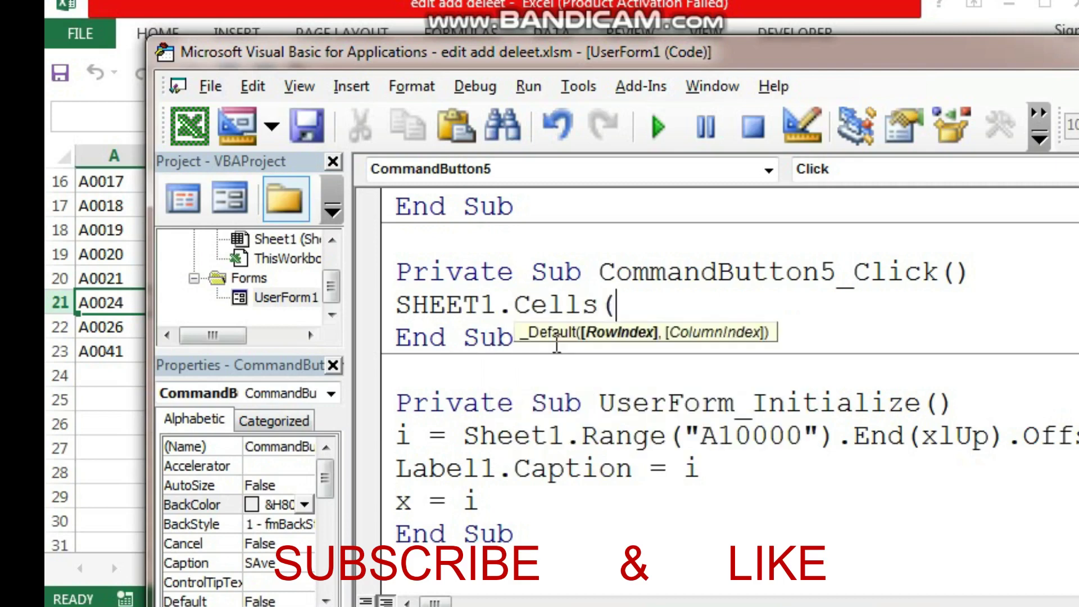
{"action": "type", "text": "I"}
{"action": "type", "text": ",1"}
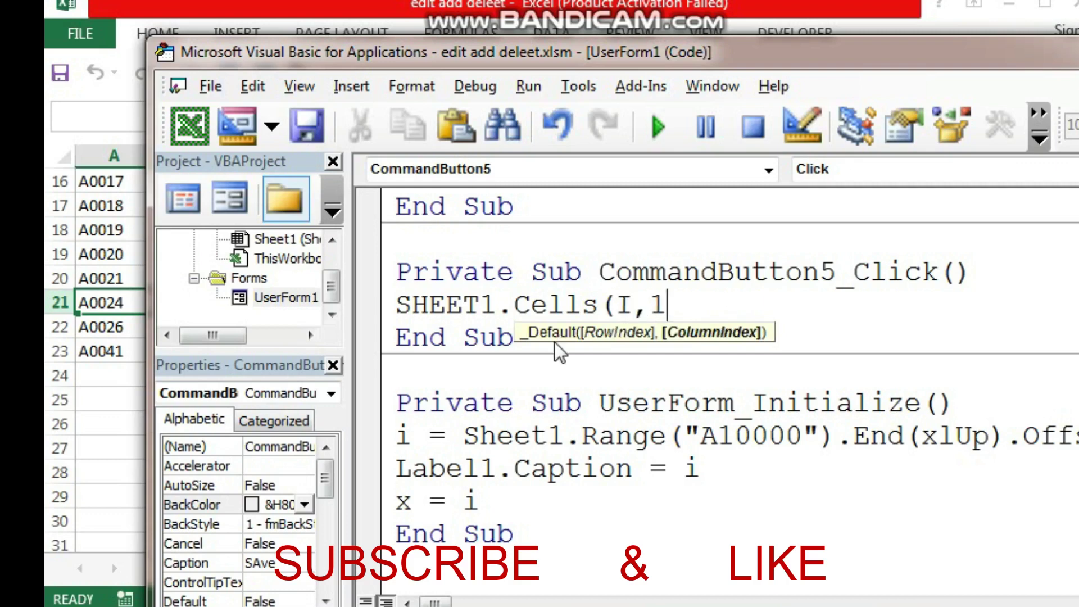
{"action": "type", "text": ")"}
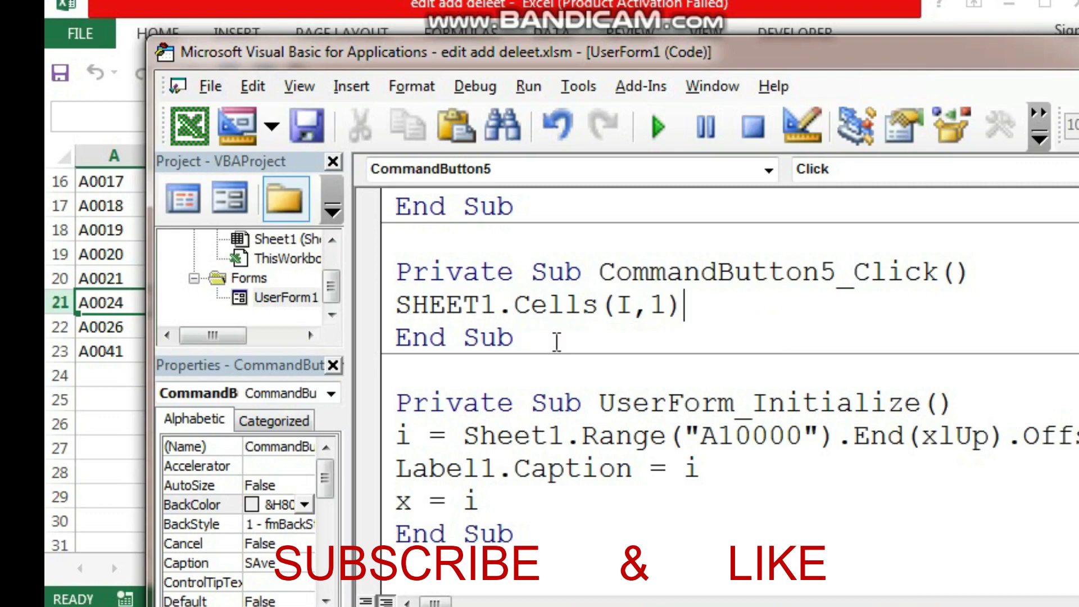
{"action": "type", "text": "="}
{"action": "type", "text": "TEX"}
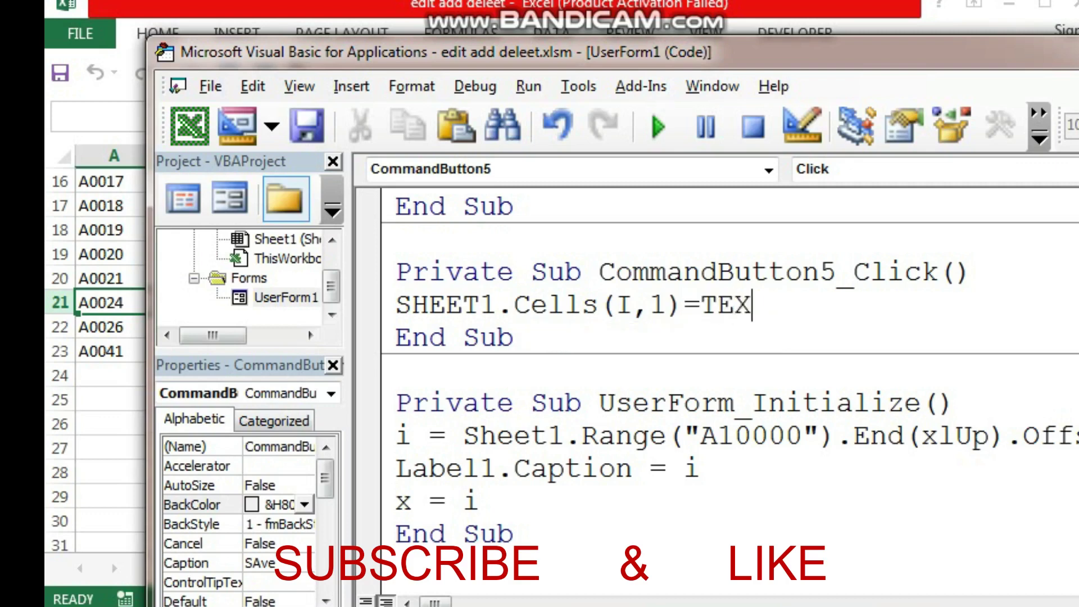
{"action": "type", "text": "T"}
{"action": "type", "text": "BO"}
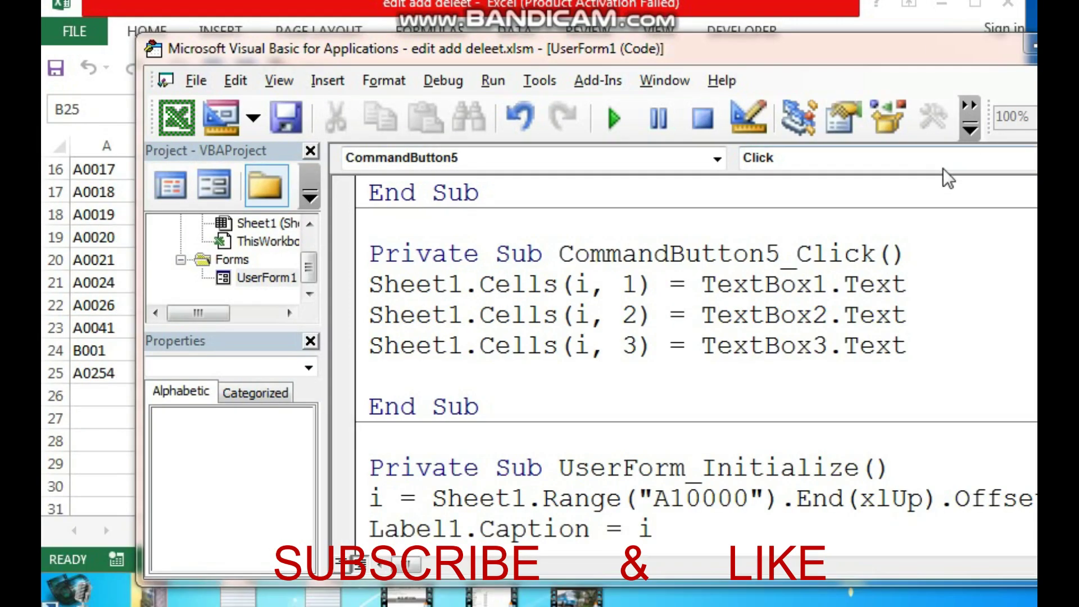
Step: Return to CommandButton5_Click and add a blank line below the three save statements
{"action": "left_click", "coordinate": [229, 278]}
{"action": "double_click", "coordinate": [230, 279]}
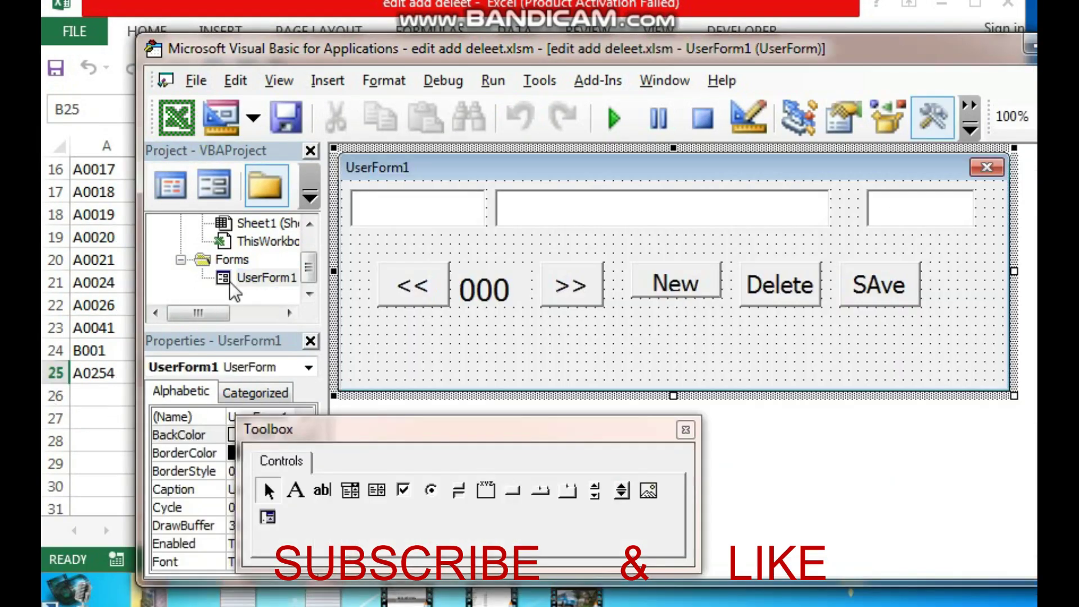
{"action": "double_click", "coordinate": [899, 303]}
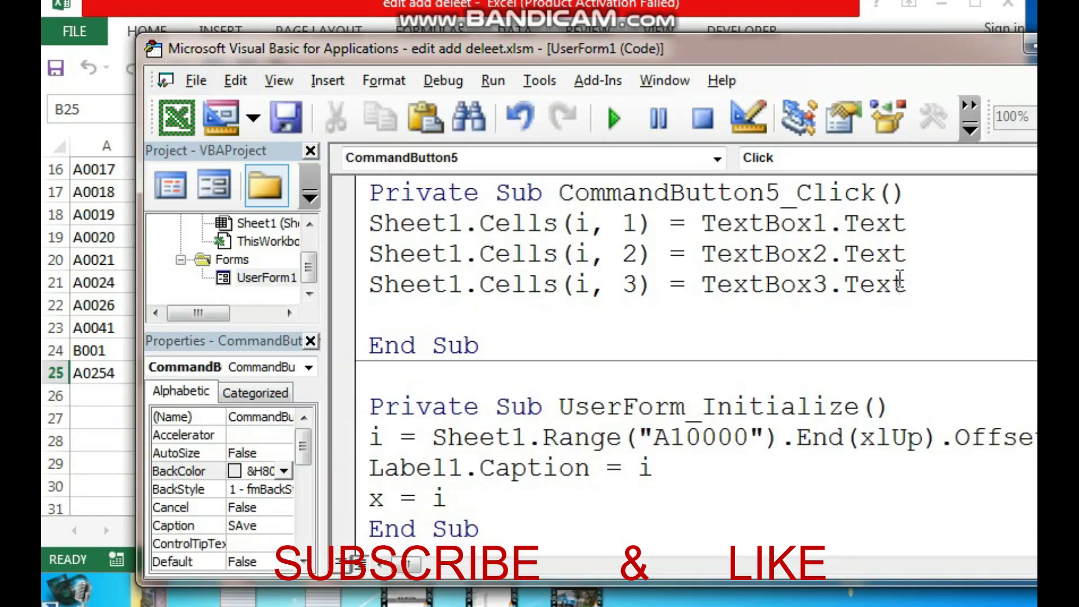
{"action": "left_click", "coordinate": [949, 275]}
{"action": "key", "text": "Return"}
{"action": "key", "text": "Return"}
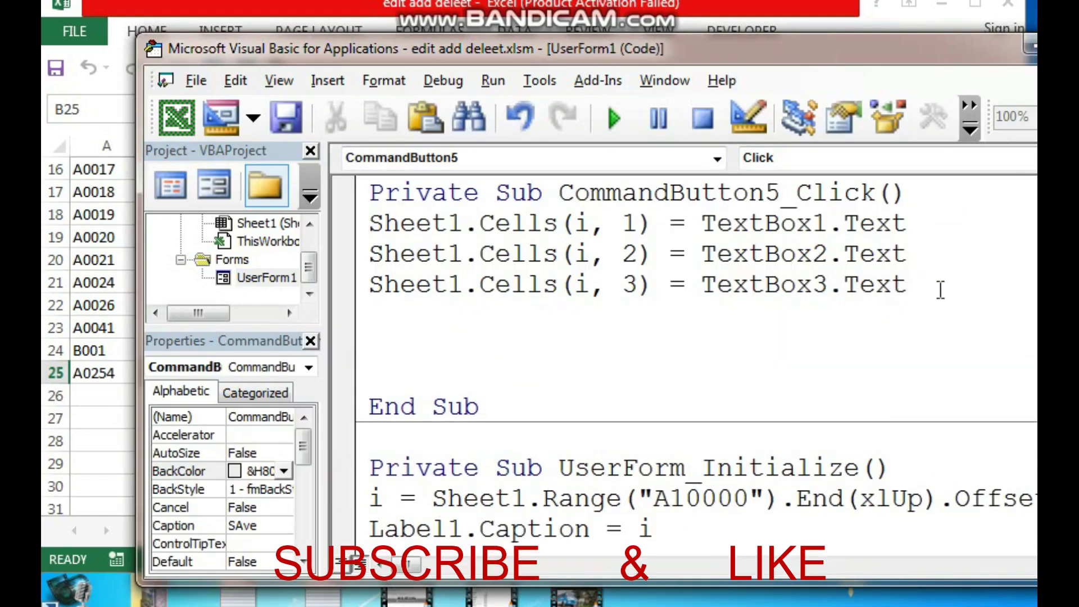
{"action": "left_click", "coordinate": [926, 290]}
Step: Write a line that empties TextBox1: TextBox1.Text = ""
{"action": "left_click_drag", "start_coordinate": [921, 237], "coordinate": [697, 230]}
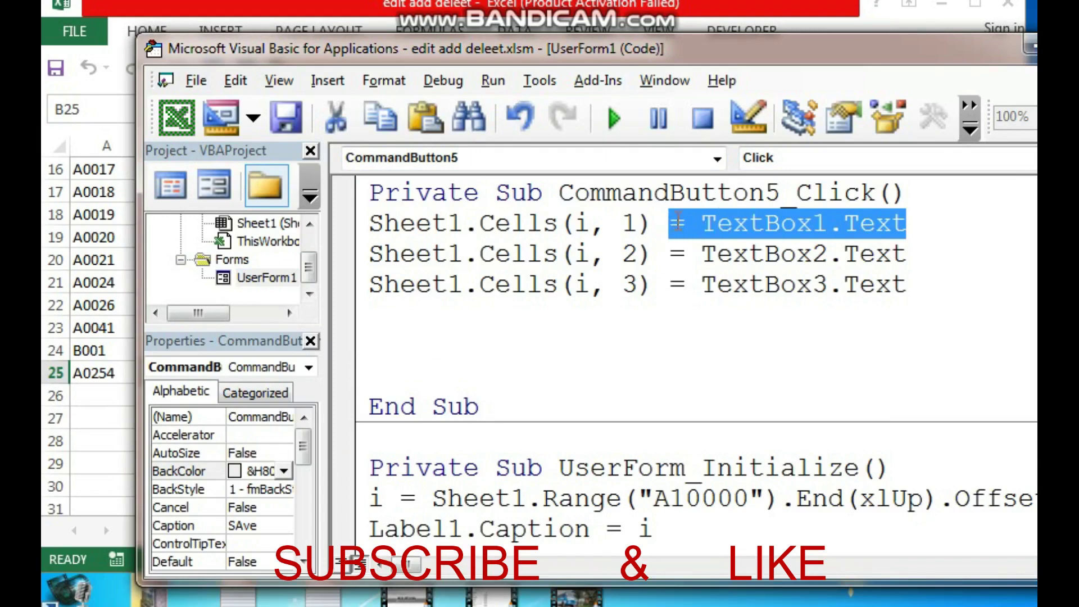
{"action": "right_click", "coordinate": [703, 226]}
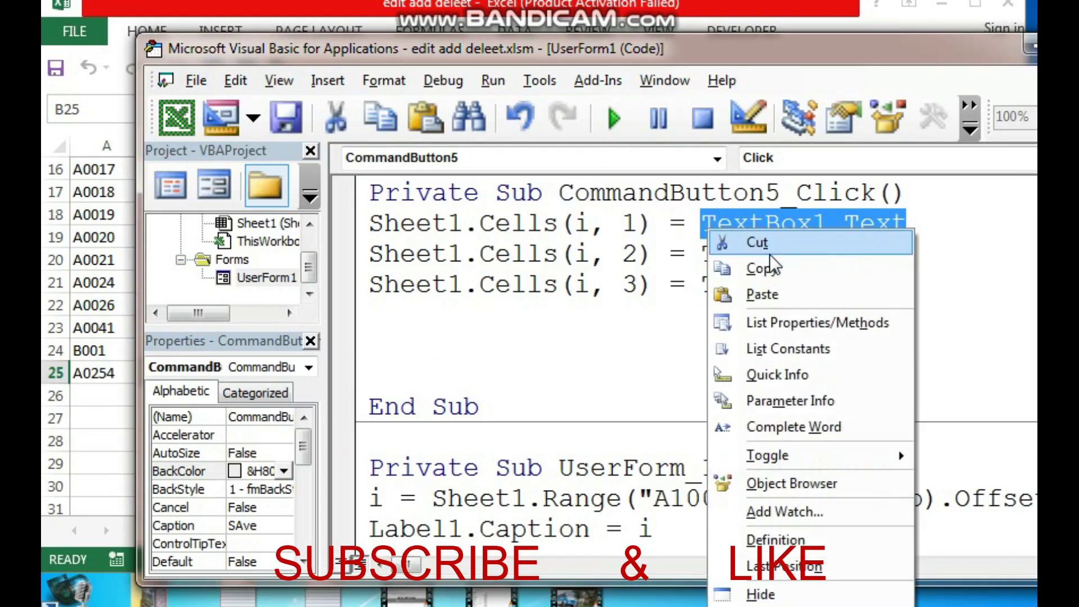
{"action": "left_click", "coordinate": [723, 268]}
{"action": "left_click", "coordinate": [470, 347]}
{"action": "right_click", "coordinate": [442, 355]}
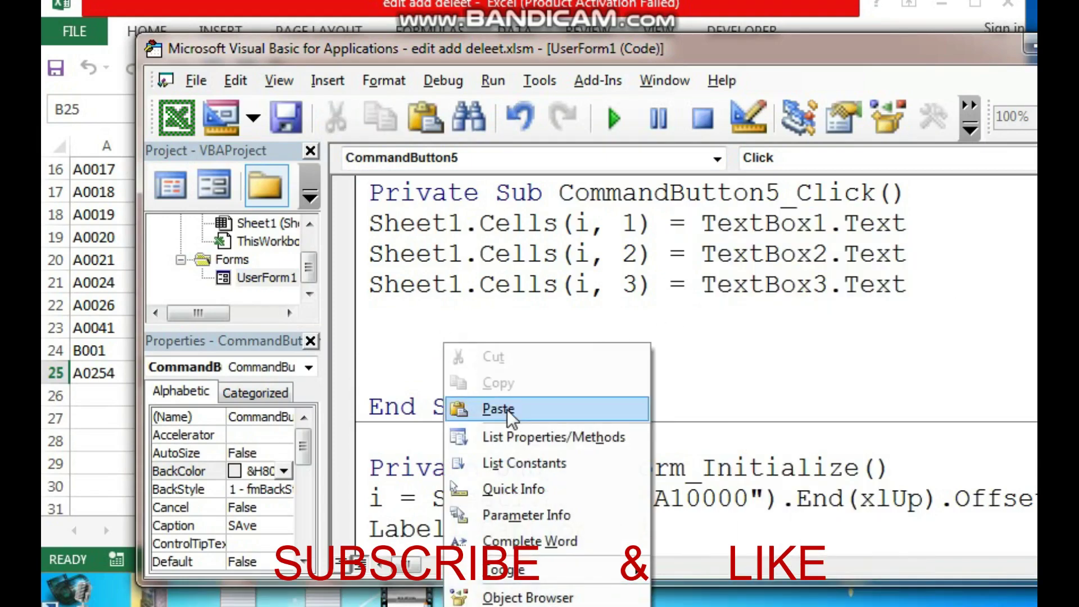
{"action": "left_click", "coordinate": [497, 407]}
{"action": "type", "text": "= "}
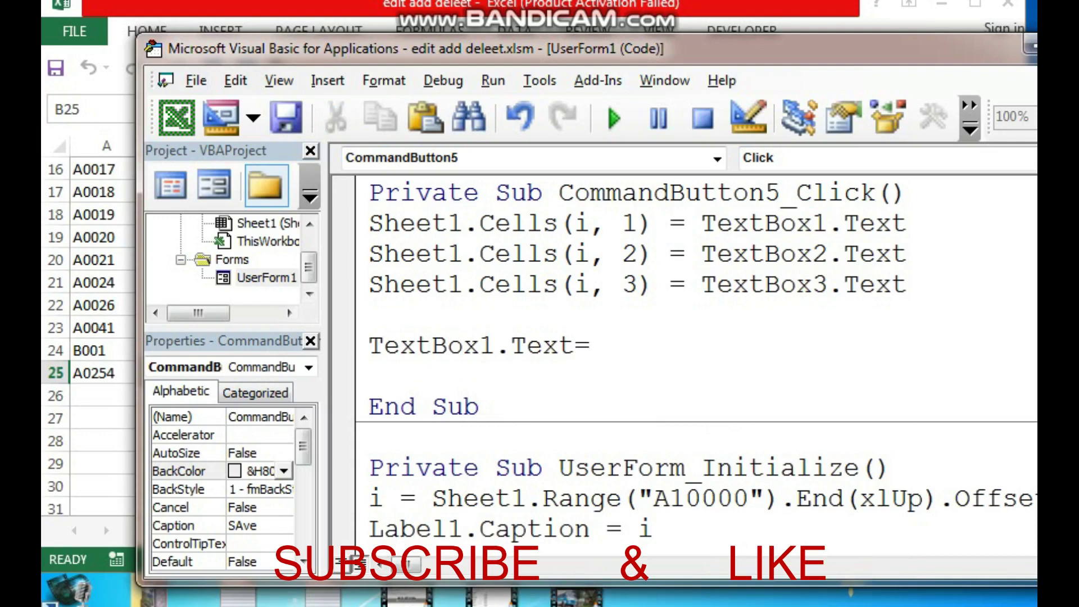
{"action": "type", "text": "\"\""}
{"action": "left_click", "coordinate": [559, 368]}
Step: Paste two more copies of the clearing line below it
{"action": "left_click_drag", "start_coordinate": [696, 353], "coordinate": [365, 343]}
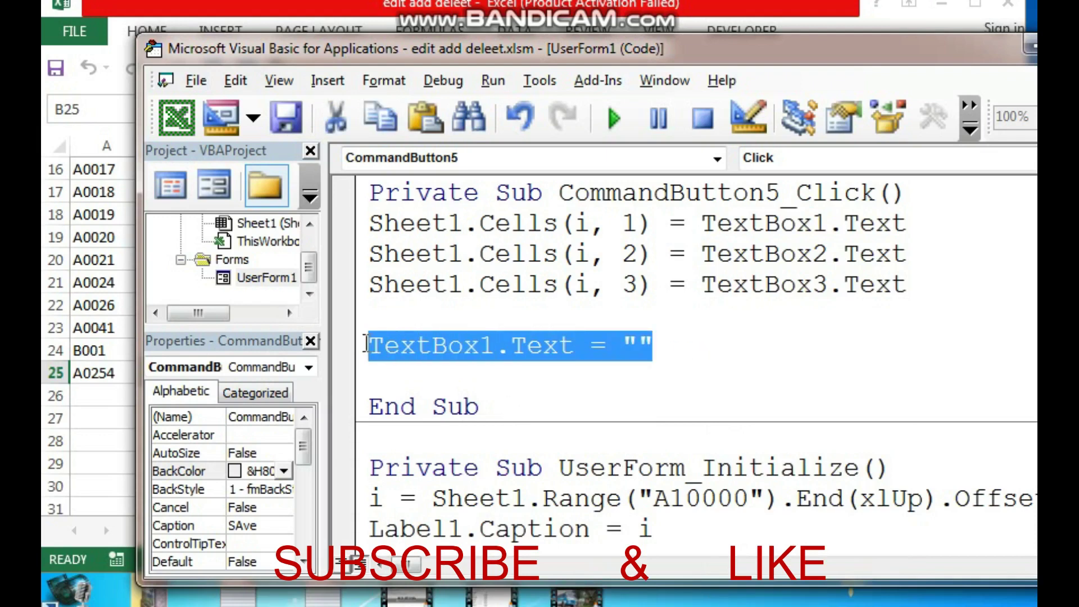
{"action": "right_click", "coordinate": [378, 342]}
{"action": "left_click", "coordinate": [440, 383]}
{"action": "left_click", "coordinate": [421, 378]}
{"action": "right_click", "coordinate": [423, 383]}
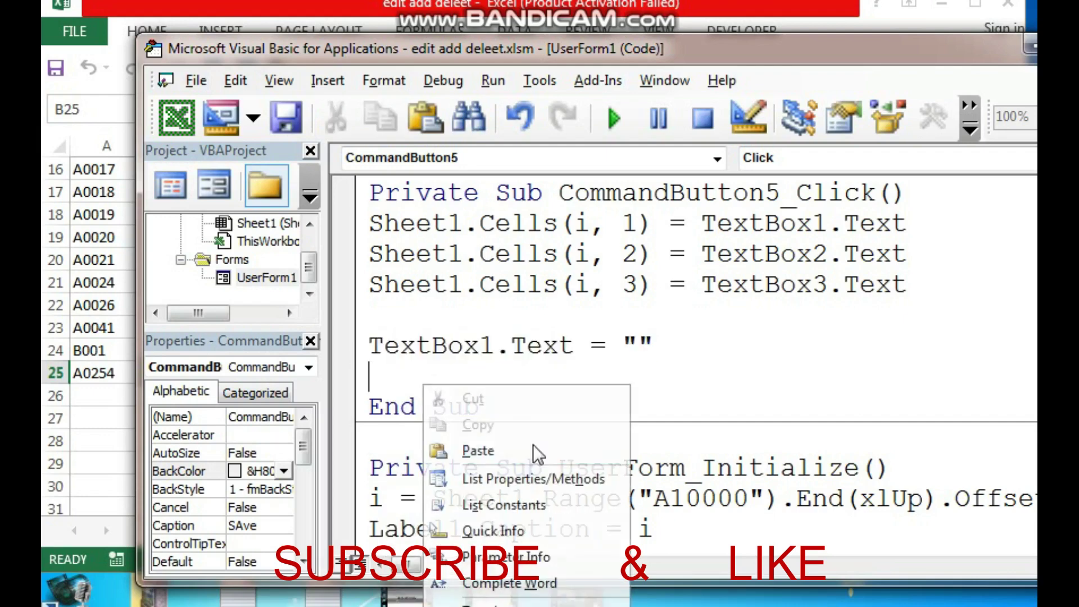
{"action": "left_click", "coordinate": [516, 453]}
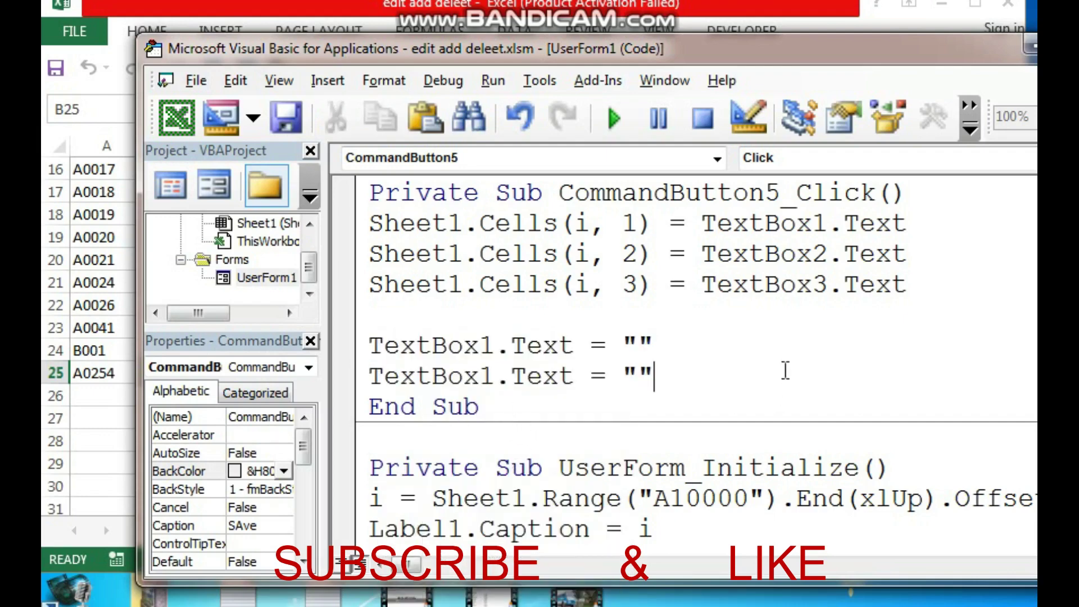
{"action": "key", "text": "Return"}
{"action": "key", "text": "Return"}
{"action": "right_click", "coordinate": [396, 410]}
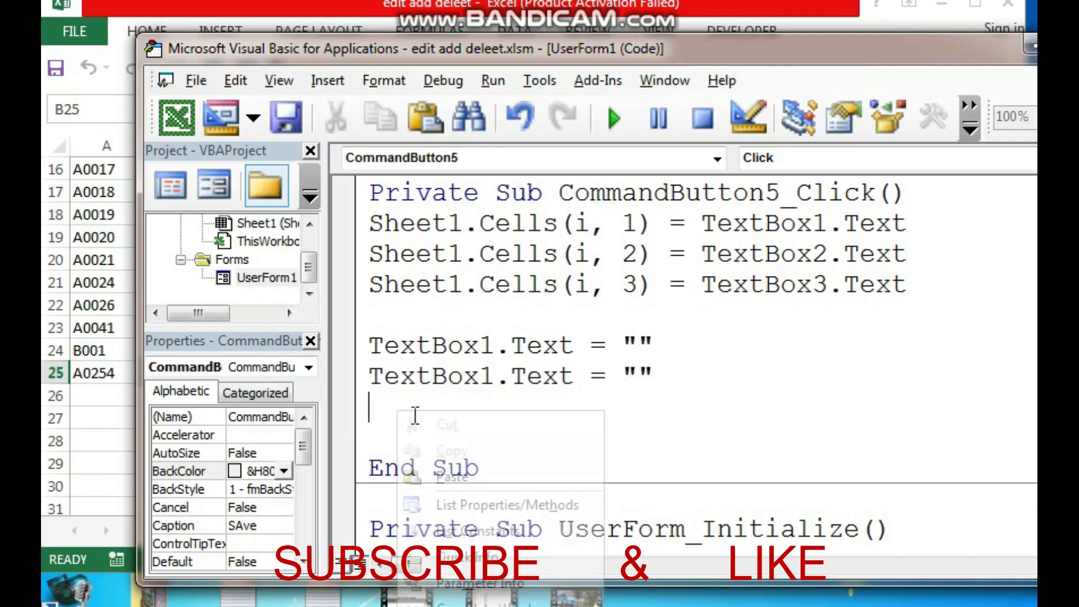
{"action": "left_click", "coordinate": [461, 477]}
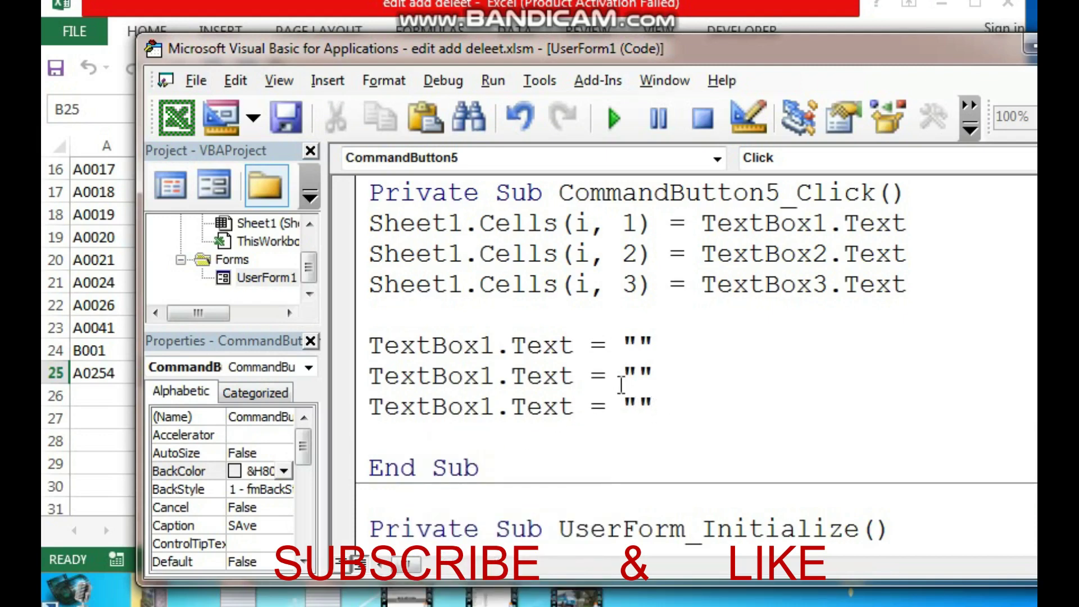
Step: Change the copies to clear TextBox2 and TextBox3, then run UserForm1
{"action": "left_click_drag", "start_coordinate": [479, 378], "coordinate": [492, 388]}
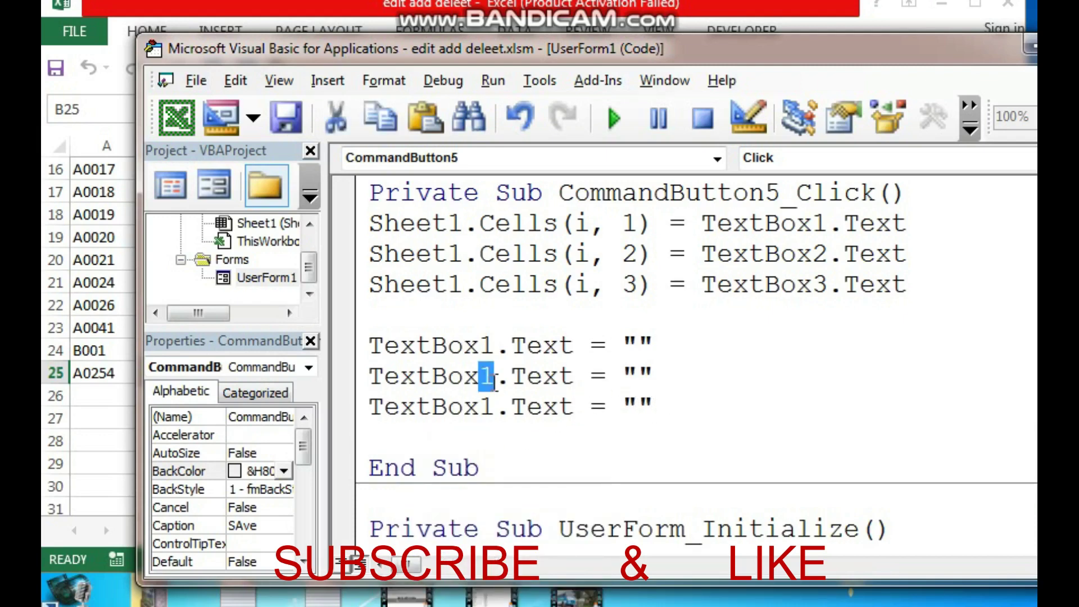
{"action": "type", "text": "2"}
{"action": "left_click", "coordinate": [481, 406]}
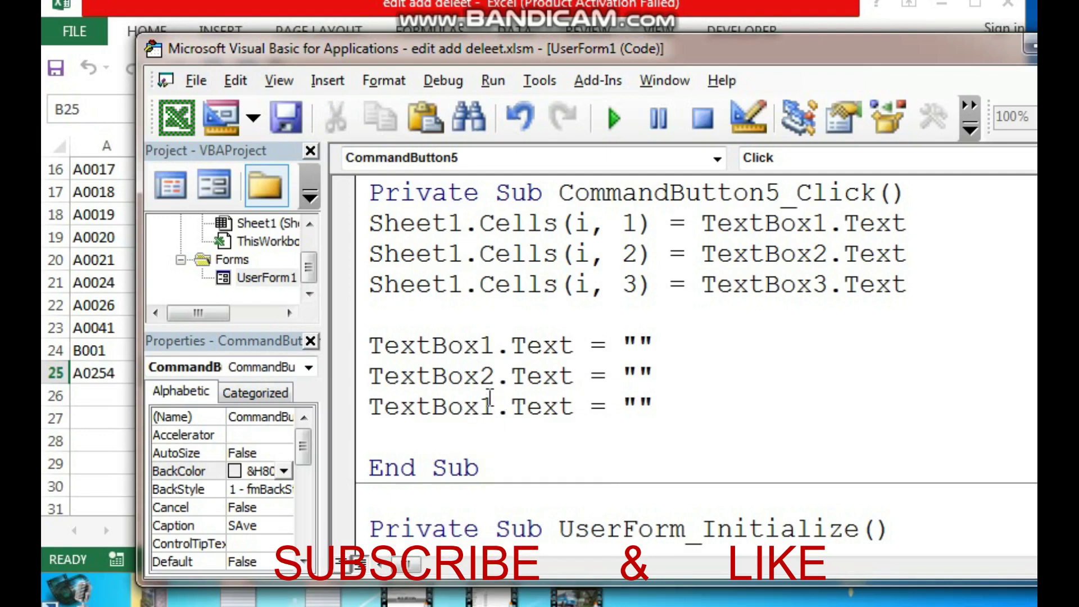
{"action": "left_click_drag", "start_coordinate": [489, 406], "coordinate": [479, 407]}
{"action": "type", "text": "3"}
{"action": "left_click", "coordinate": [618, 118]}
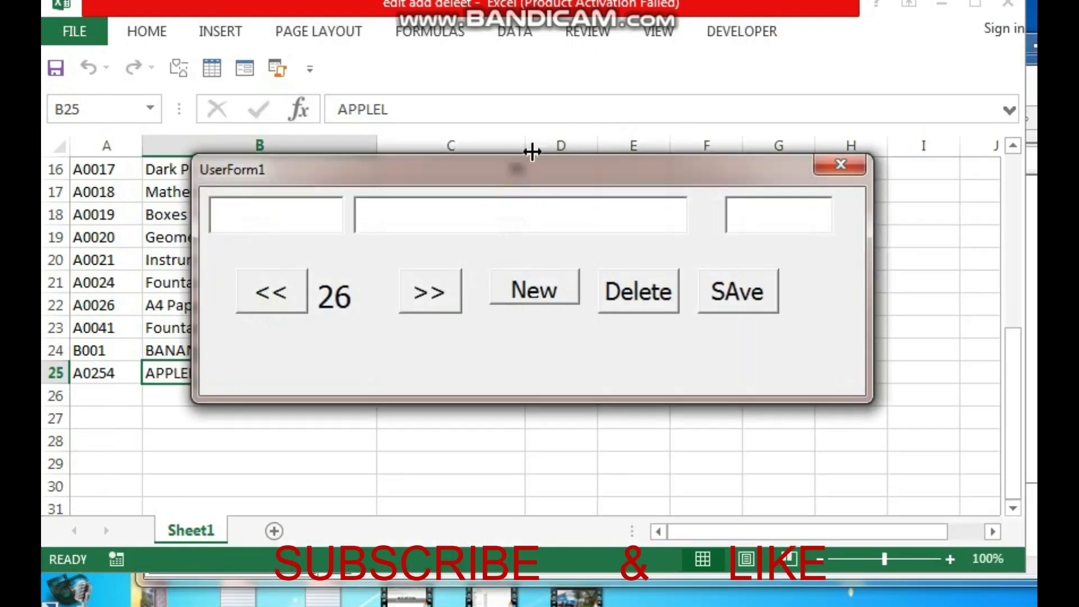
Step: Move the running form aside and step back through records to A0041
{"action": "left_click_drag", "start_coordinate": [527, 168], "coordinate": [652, 59]}
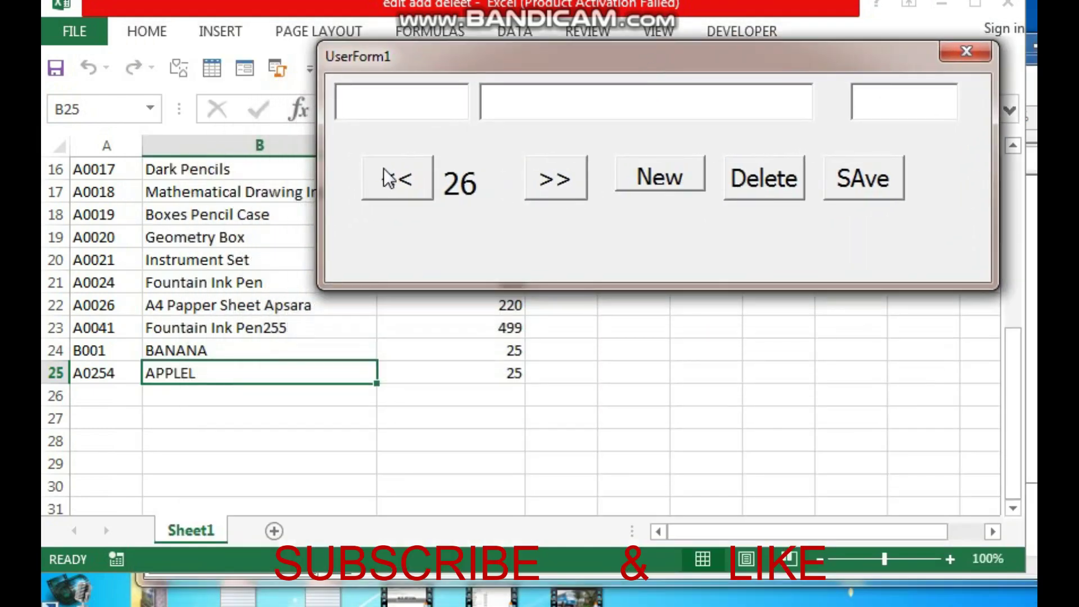
{"action": "left_click", "coordinate": [425, 184]}
{"action": "left_click", "coordinate": [425, 185]}
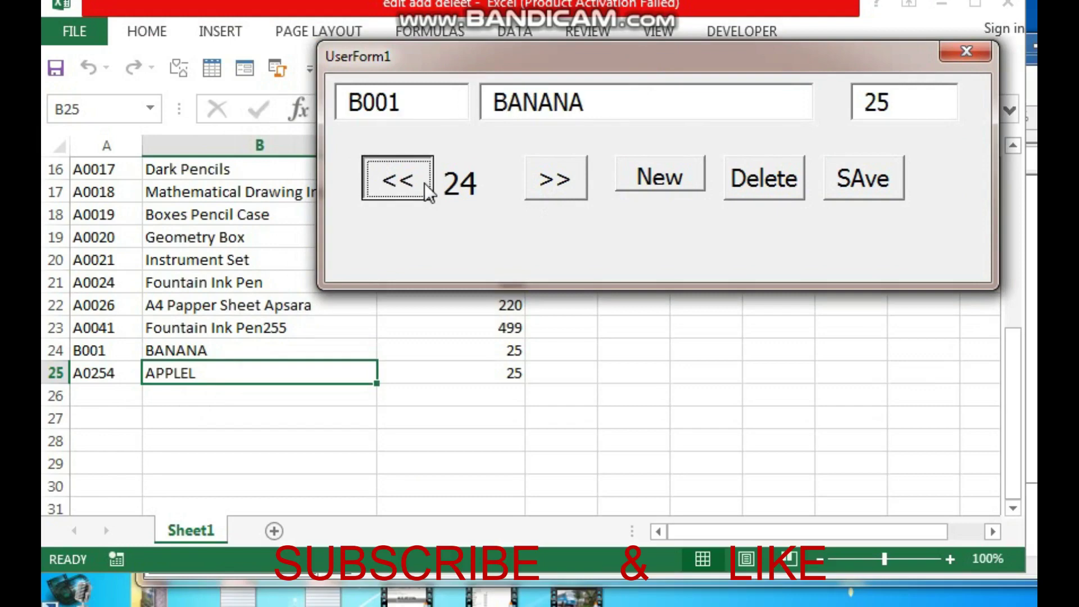
{"action": "left_click", "coordinate": [423, 183]}
Step: Add a new record F00056, FISH, 256 and save it to the sheet
{"action": "left_click", "coordinate": [639, 180]}
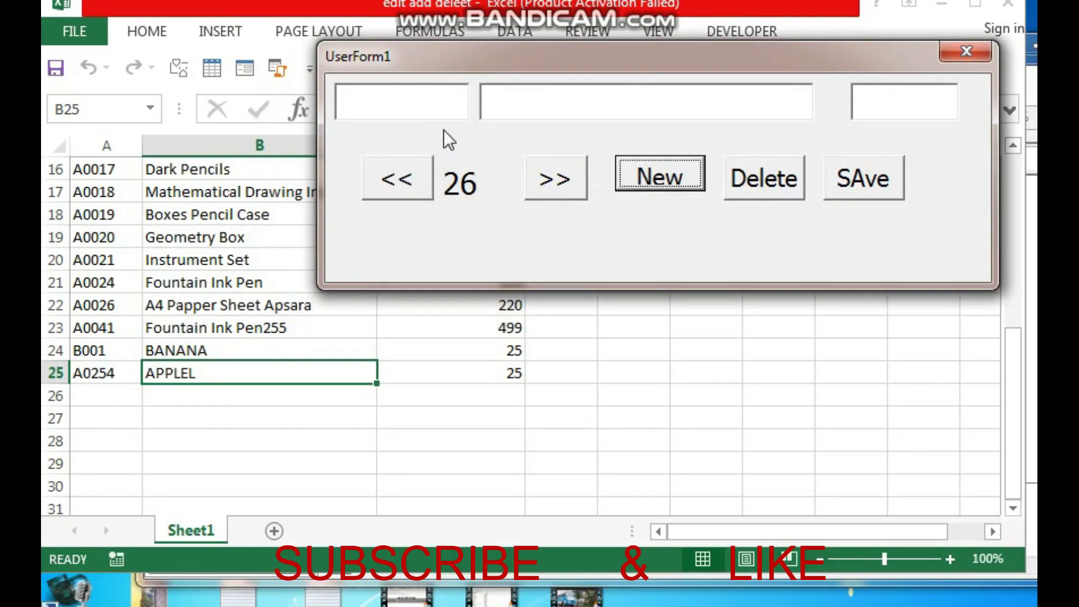
{"action": "left_click", "coordinate": [435, 106]}
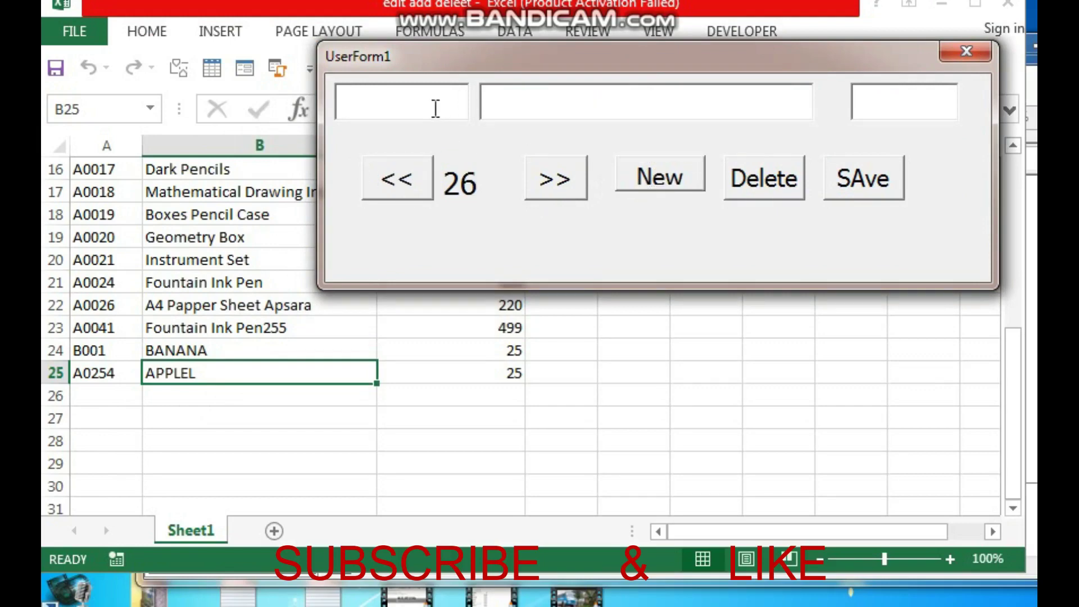
{"action": "type", "text": "F0"}
{"action": "type", "text": "0056"}
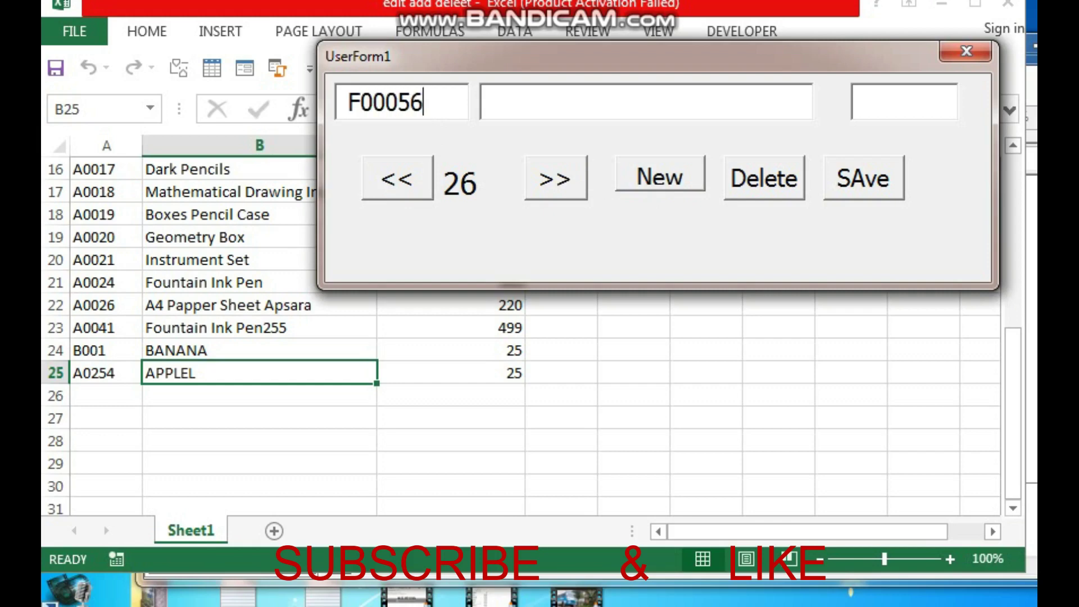
{"action": "left_click", "coordinate": [539, 100]}
{"action": "type", "text": "FISH"}
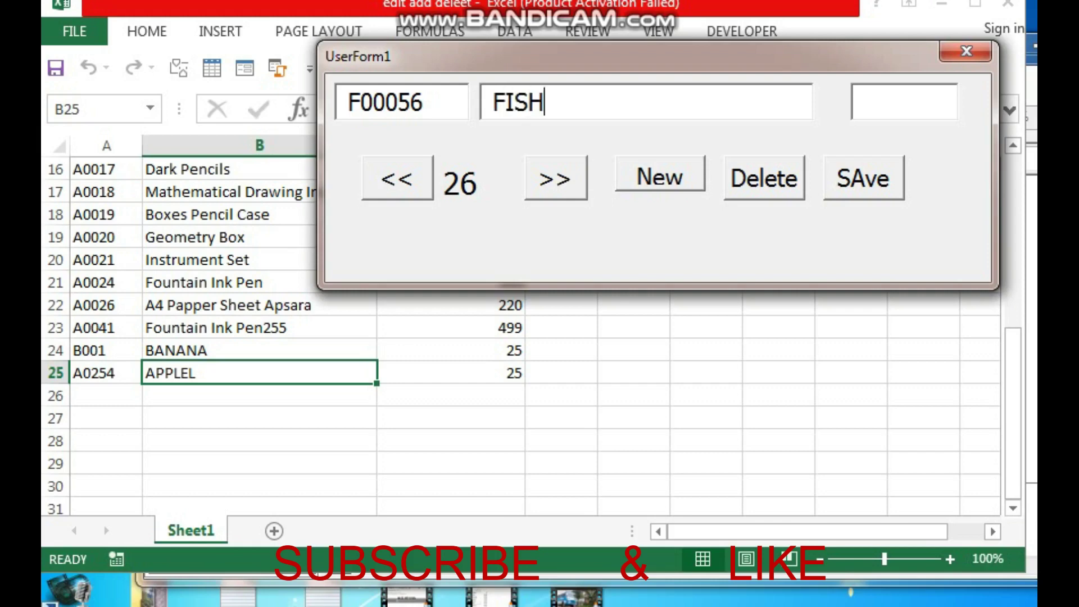
{"action": "left_click", "coordinate": [865, 100]}
{"action": "type", "text": "256"}
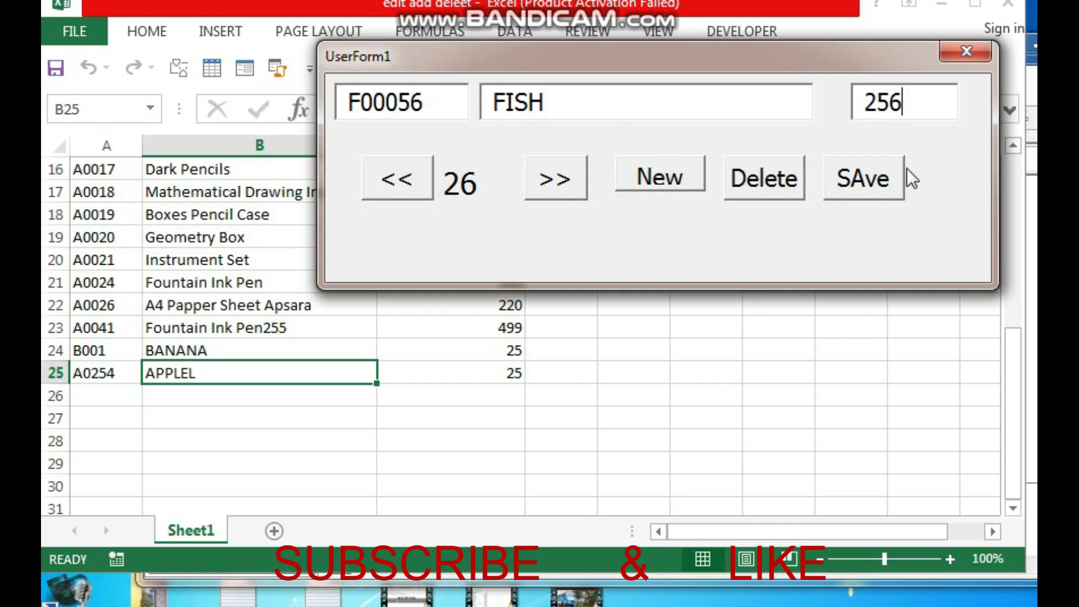
{"action": "left_click", "coordinate": [893, 177]}
{"action": "left_click", "coordinate": [191, 397]}
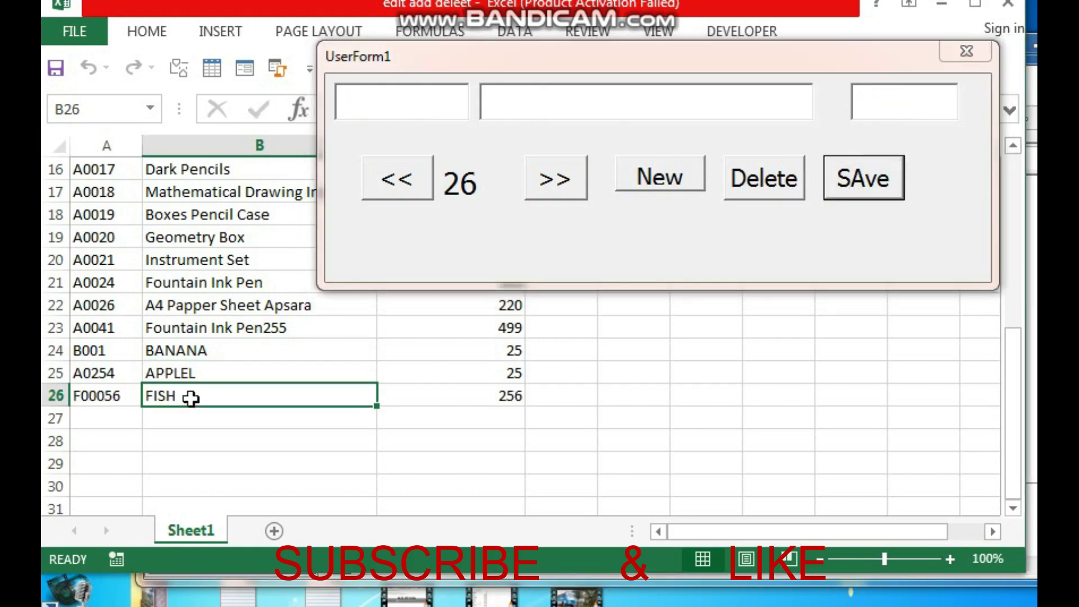
Step: Enter and save N004, NOT BOOKE, 20 as the record in row 26
{"action": "left_click", "coordinate": [419, 110]}
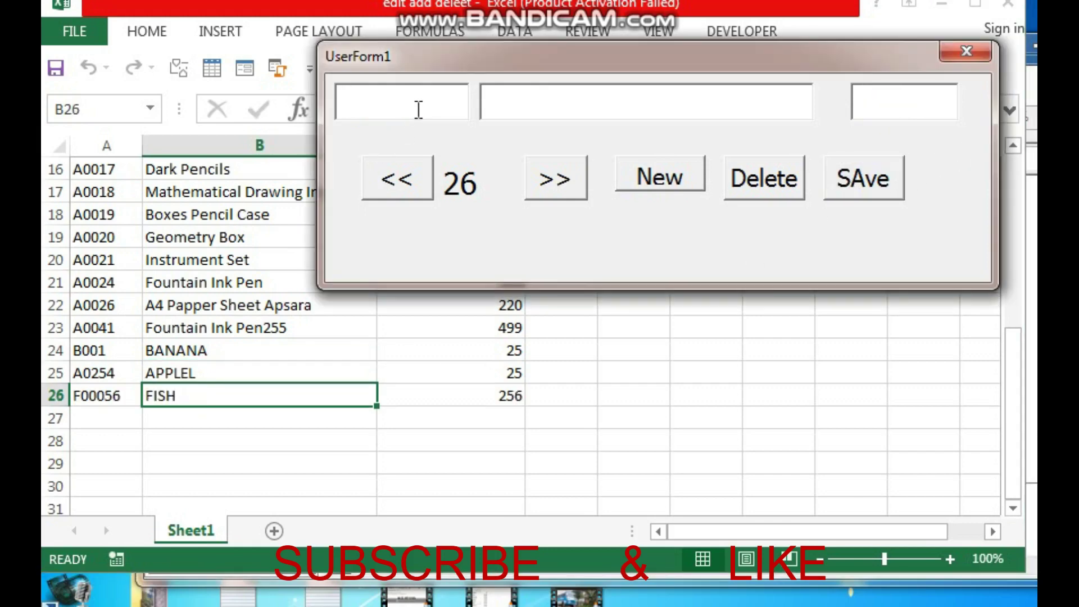
{"action": "type", "text": "D"}
{"action": "key", "text": "BackSpace"}
{"action": "type", "text": "N"}
{"action": "type", "text": "004"}
{"action": "left_click", "coordinate": [501, 90]}
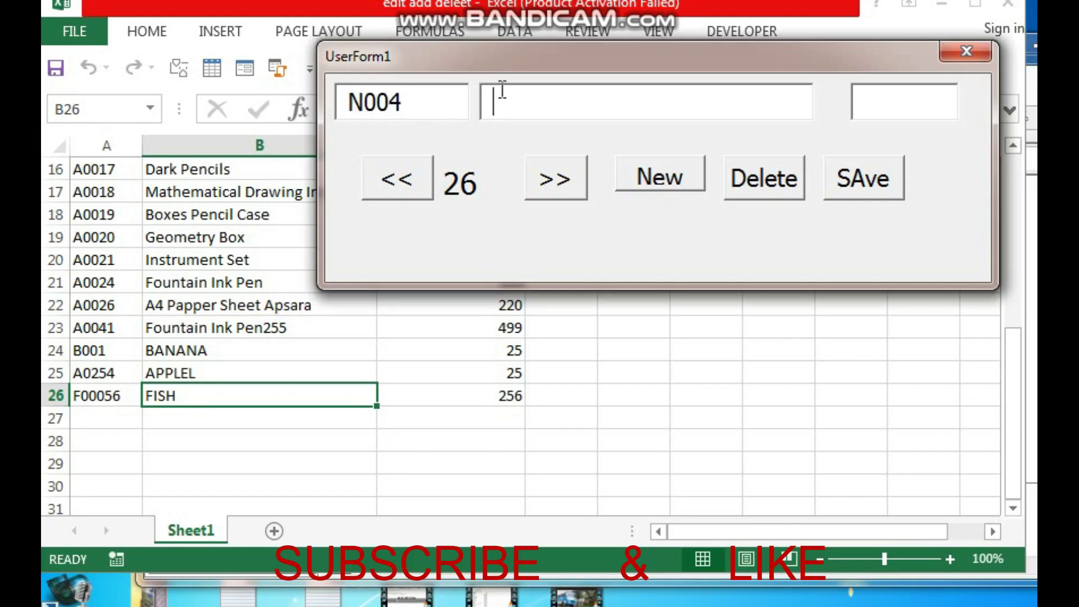
{"action": "type", "text": "NOT"}
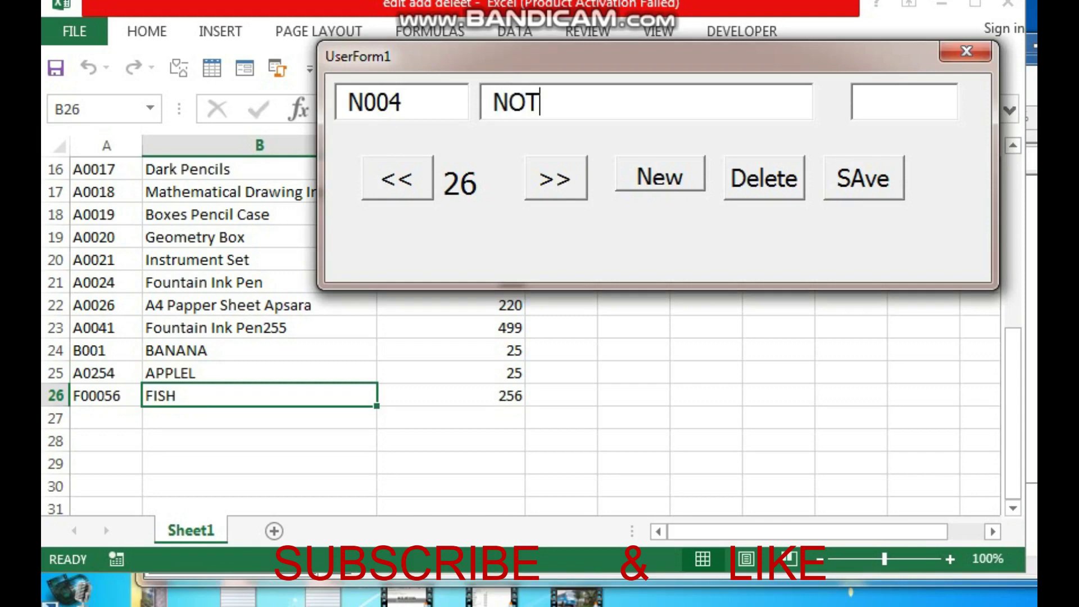
{"action": "type", "text": " BOOKE"}
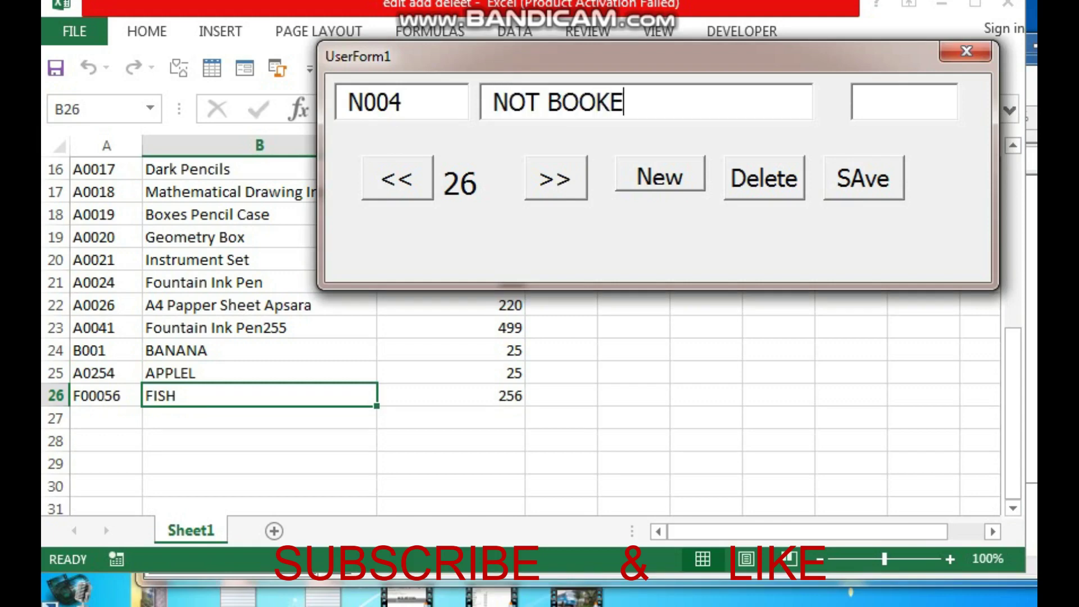
{"action": "left_click", "coordinate": [884, 87]}
{"action": "type", "text": "20"}
{"action": "left_click", "coordinate": [870, 191]}
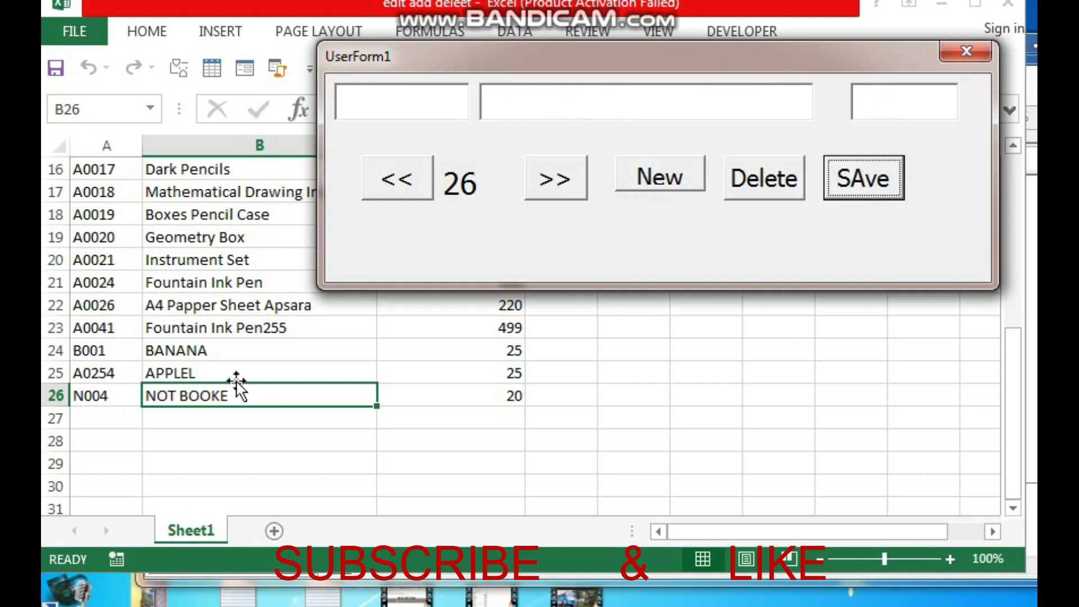
{"action": "left_click", "coordinate": [152, 395]}
Step: Step back through the form's records to record 22, A0026
{"action": "left_click_drag", "start_coordinate": [125, 395], "coordinate": [506, 373]}
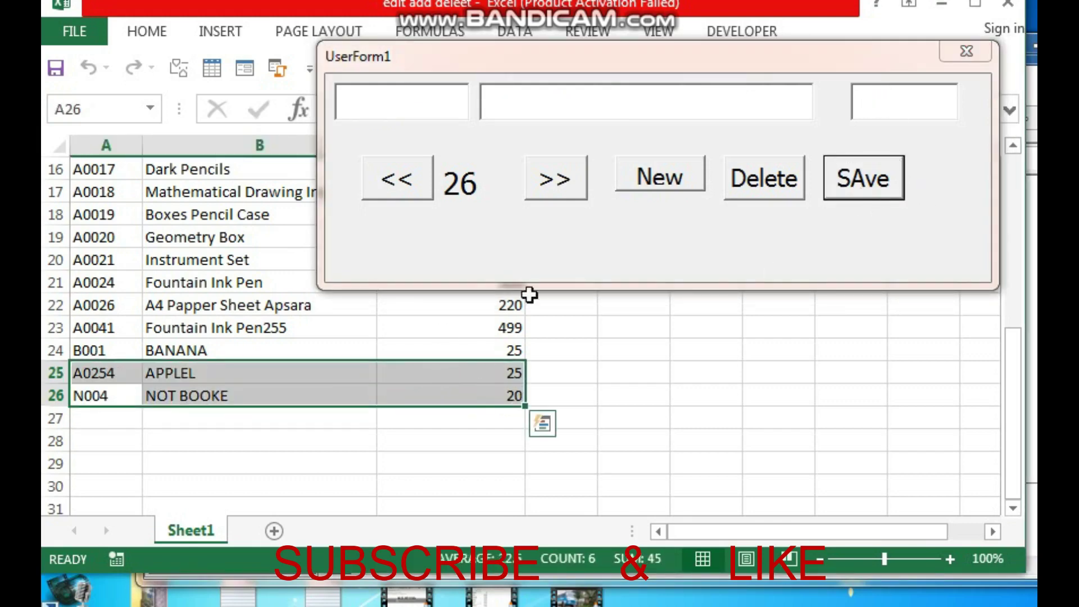
{"action": "left_click_drag", "start_coordinate": [626, 56], "coordinate": [648, 92]}
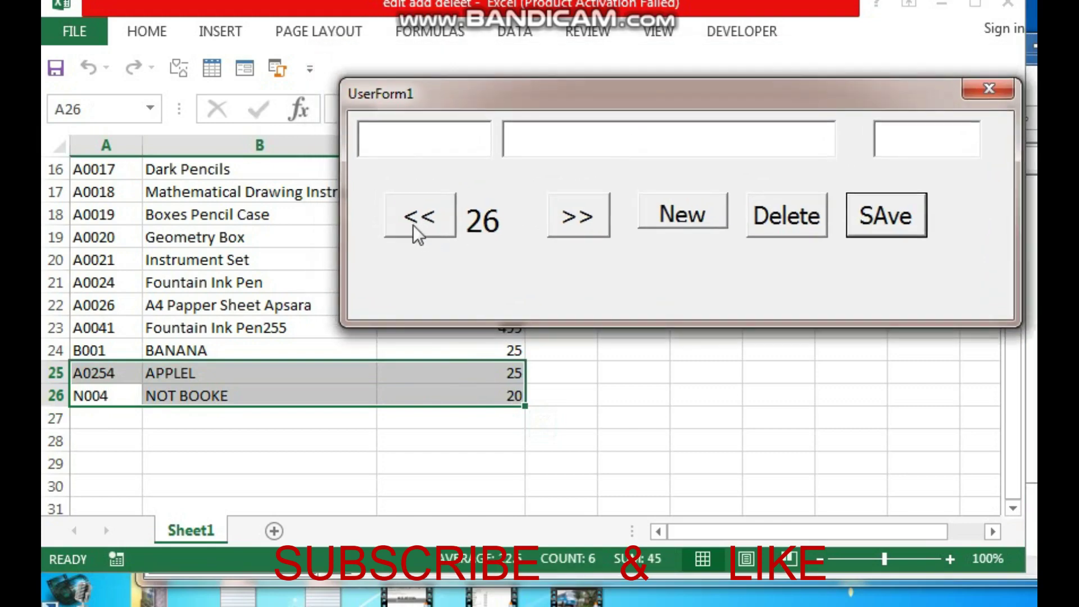
{"action": "left_click", "coordinate": [415, 225]}
{"action": "left_click", "coordinate": [416, 222]}
{"action": "left_click", "coordinate": [419, 219]}
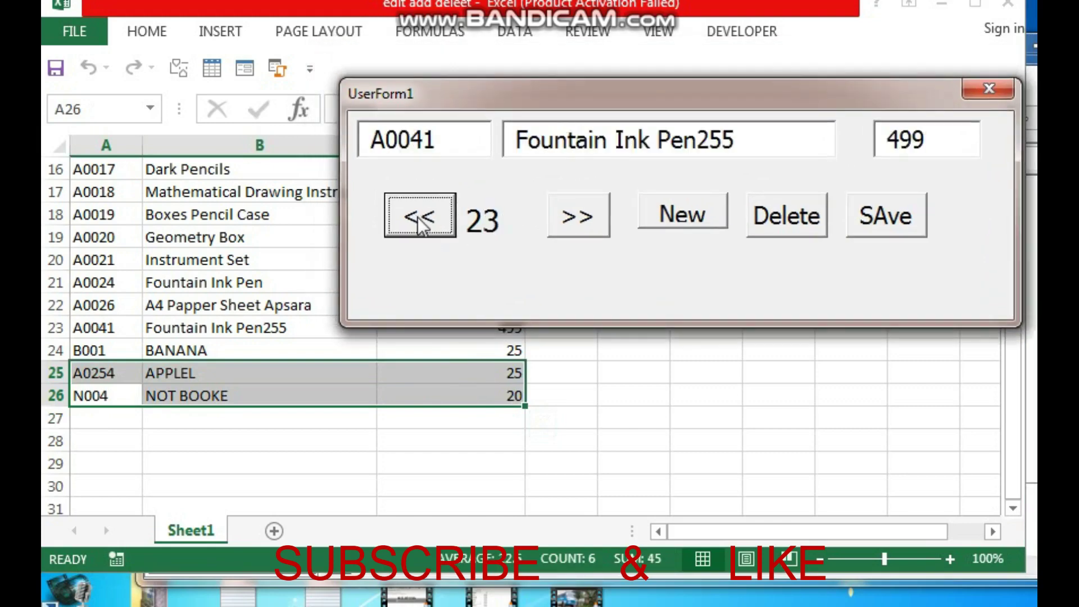
{"action": "left_click", "coordinate": [418, 222]}
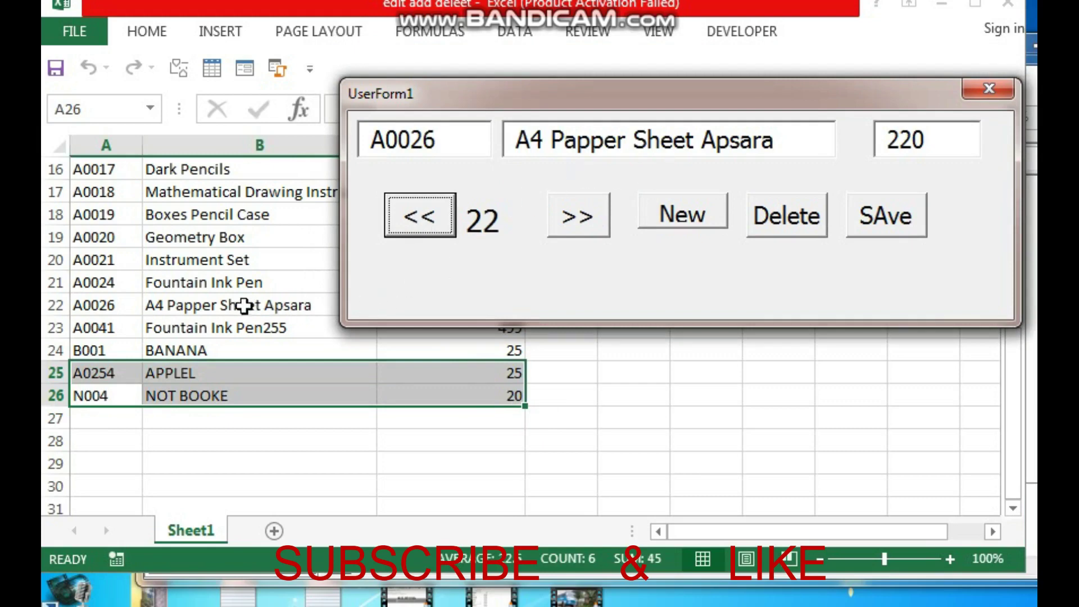
Step: Delete the A0026 A4 Papper Sheet Apsara record from Sheet1
{"action": "left_click", "coordinate": [197, 309]}
{"action": "left_click_drag", "start_coordinate": [535, 91], "coordinate": [530, 29]}
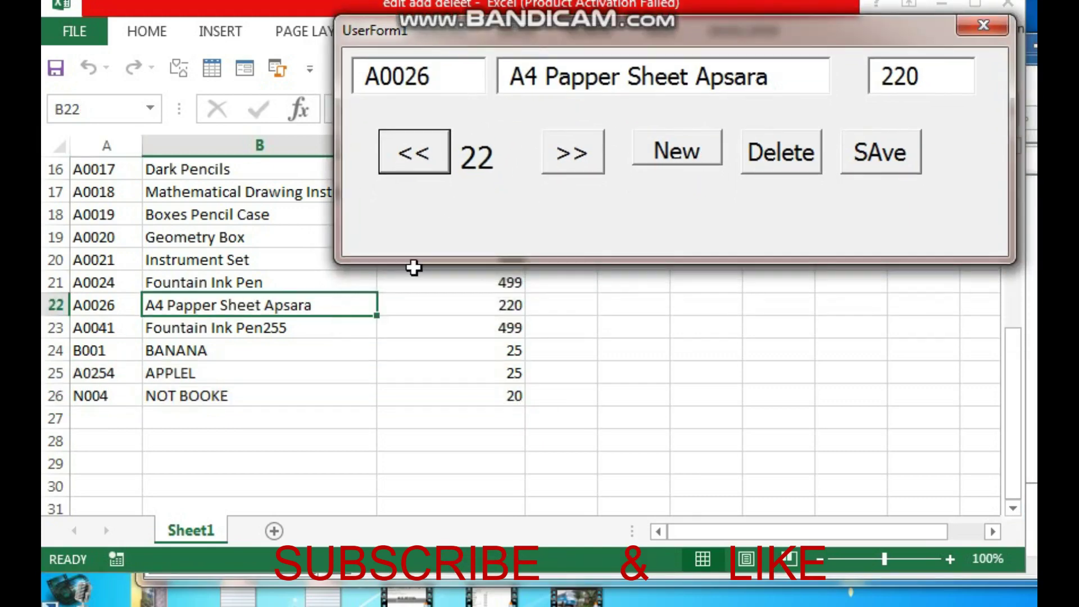
{"action": "left_click_drag", "start_coordinate": [126, 310], "coordinate": [416, 305]}
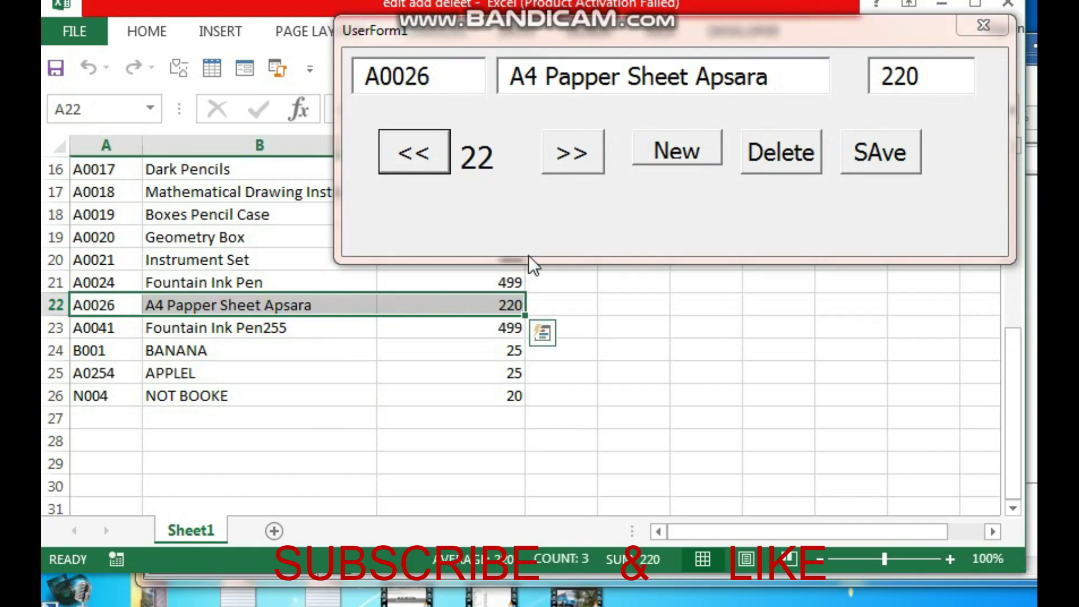
{"action": "left_click", "coordinate": [775, 154]}
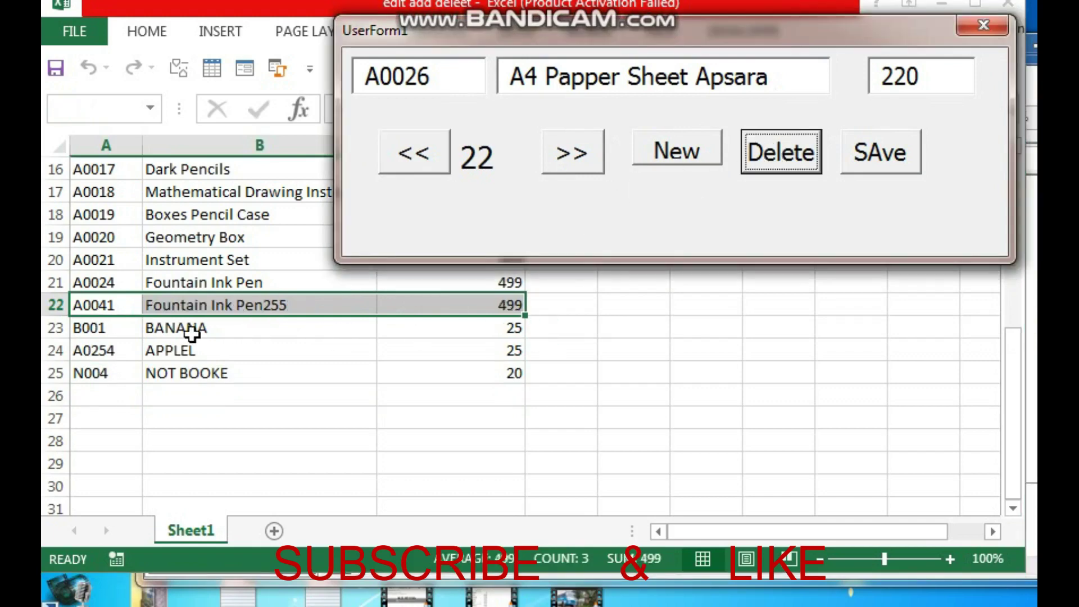
{"action": "left_click_drag", "start_coordinate": [634, 36], "coordinate": [625, 79]}
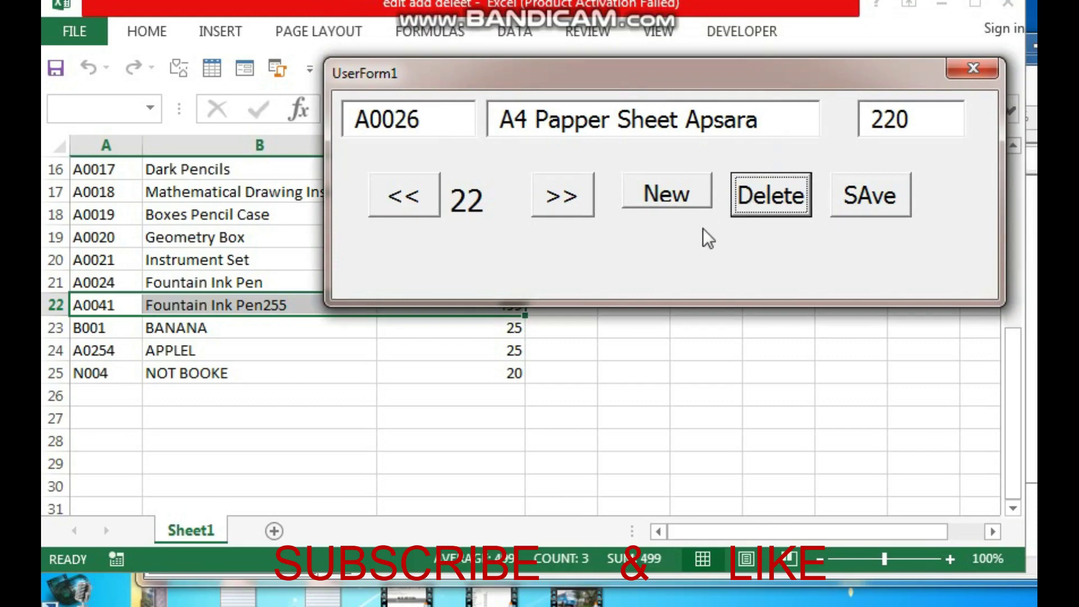
Step: Go back to record A0021 and rename Instrument Set to Instrument BOX 210, then save
{"action": "left_click", "coordinate": [404, 208]}
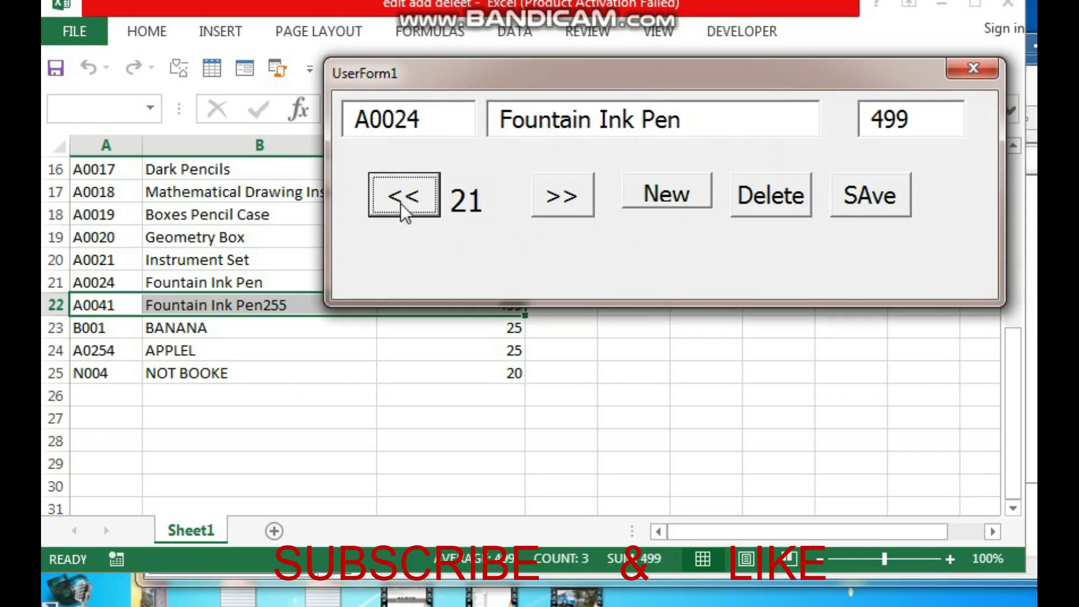
{"action": "left_click", "coordinate": [403, 208]}
{"action": "mouse_move", "coordinate": [560, 78]}
{"action": "left_mouse_down"}
{"action": "mouse_move", "coordinate": [491, 285]}
{"action": "mouse_move", "coordinate": [580, 20]}
{"action": "left_mouse_up"}
{"action": "left_click", "coordinate": [234, 260]}
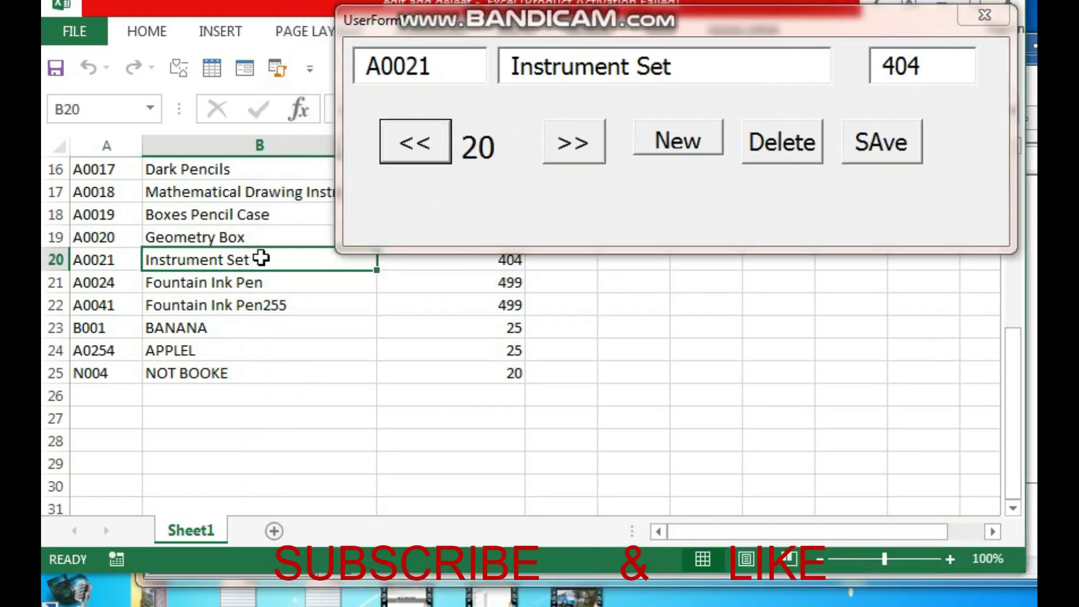
{"action": "left_click", "coordinate": [726, 64]}
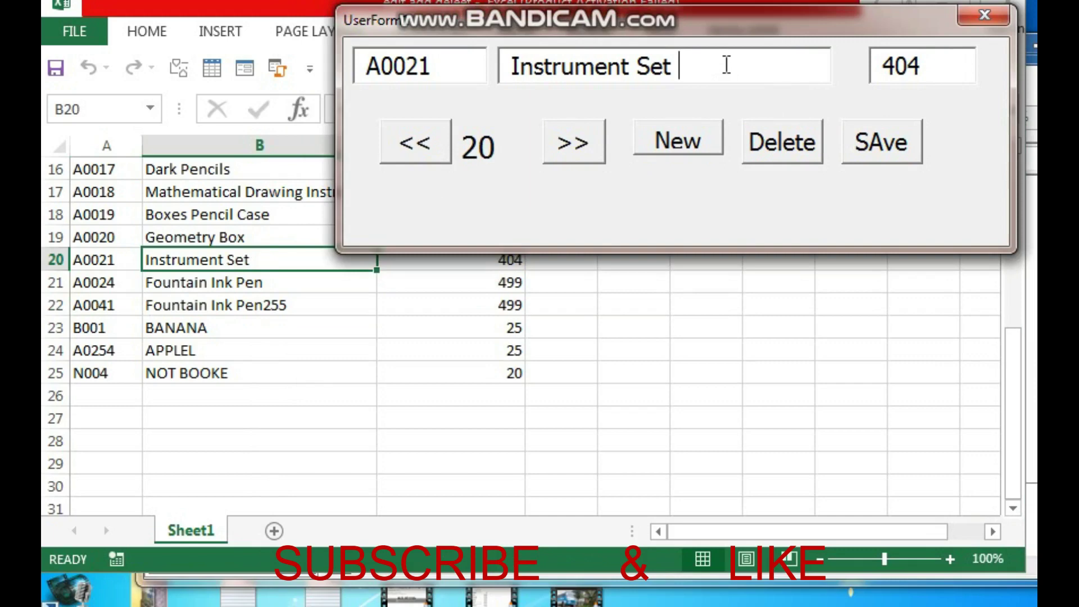
{"action": "key", "text": "BackSpace"}
{"action": "key", "text": "BackSpace"}
{"action": "key", "text": "BackSpace"}
{"action": "type", "text": "B"}
{"action": "type", "text": "OX"}
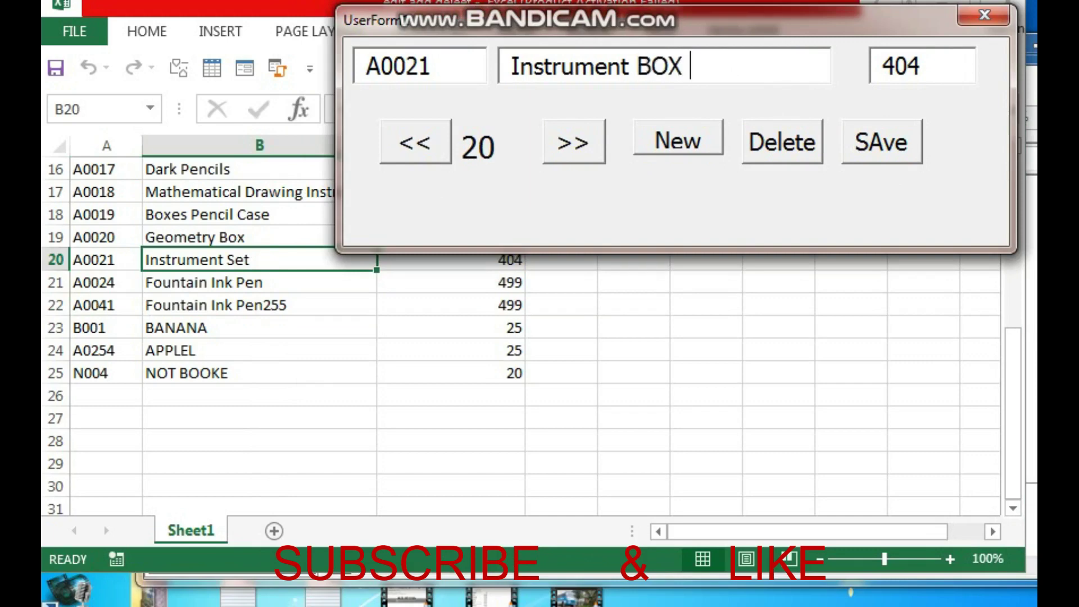
{"action": "type", "text": " 210"}
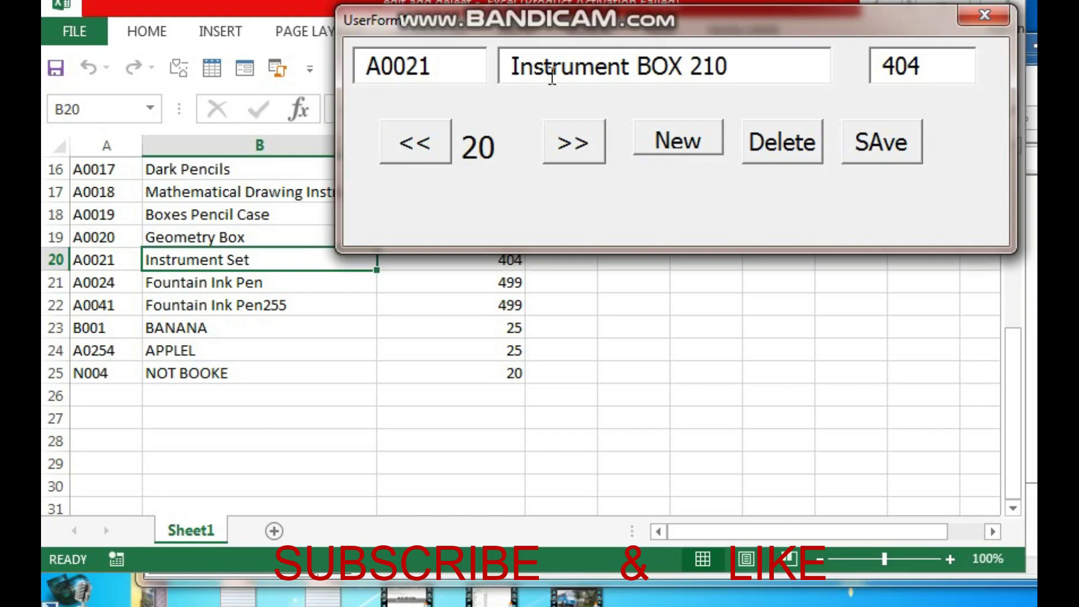
{"action": "left_click", "coordinate": [888, 147]}
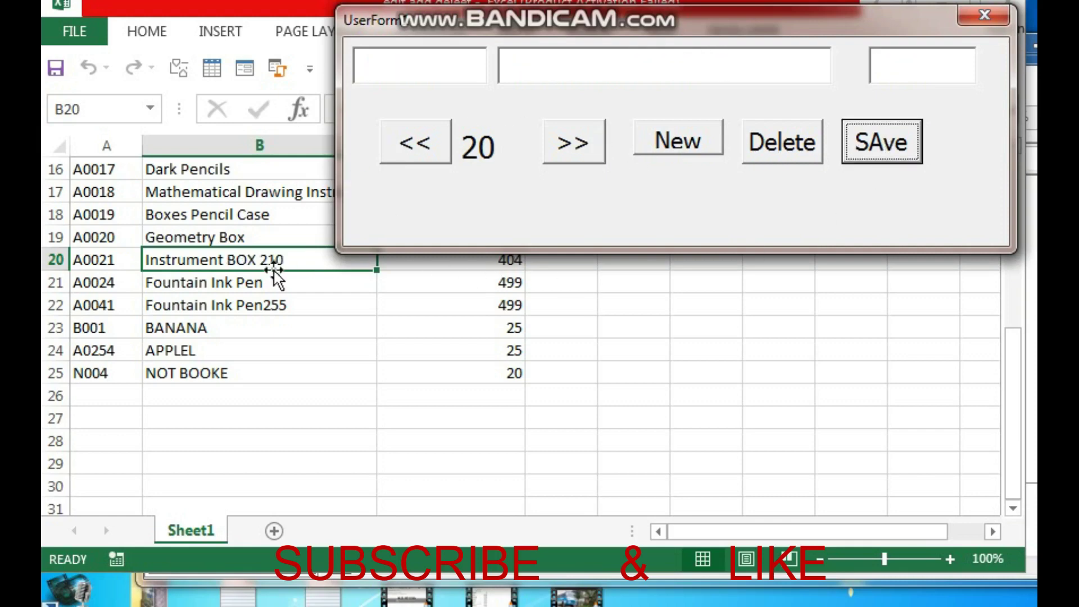
Step: Move forward to record B001 and change its name from BANANA to BANANA MAISORE
{"action": "left_click", "coordinate": [572, 148]}
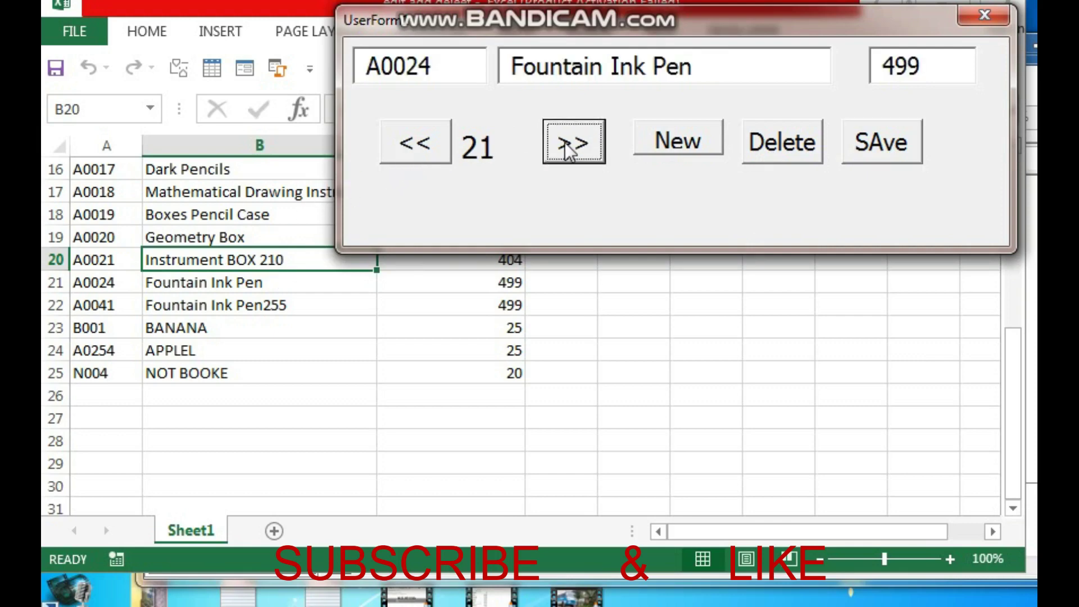
{"action": "left_click", "coordinate": [572, 147]}
{"action": "left_click", "coordinate": [178, 329]}
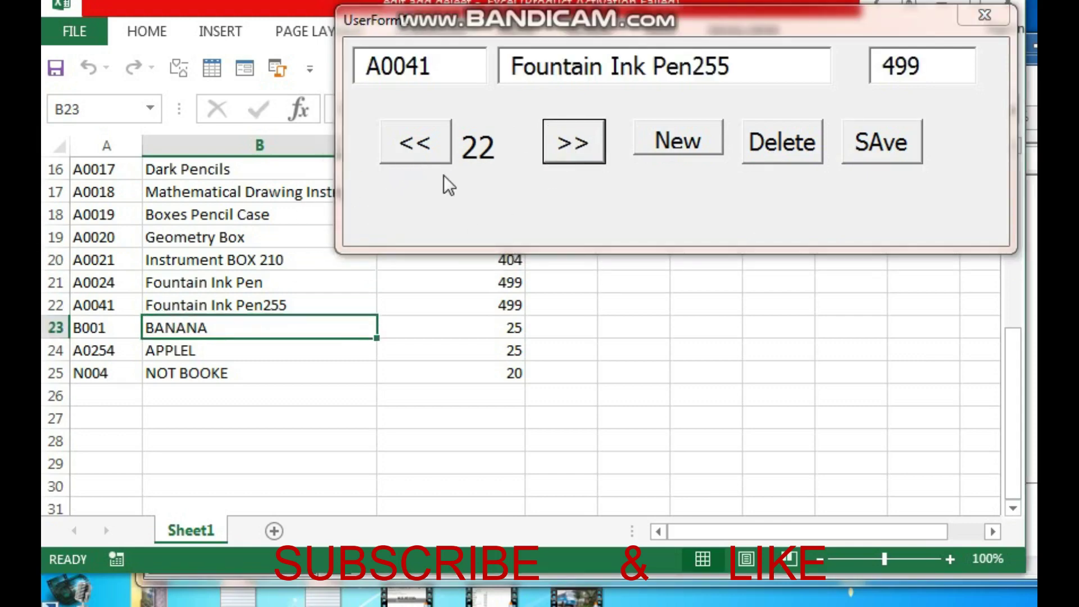
{"action": "left_click", "coordinate": [568, 143]}
{"action": "left_click", "coordinate": [622, 65]}
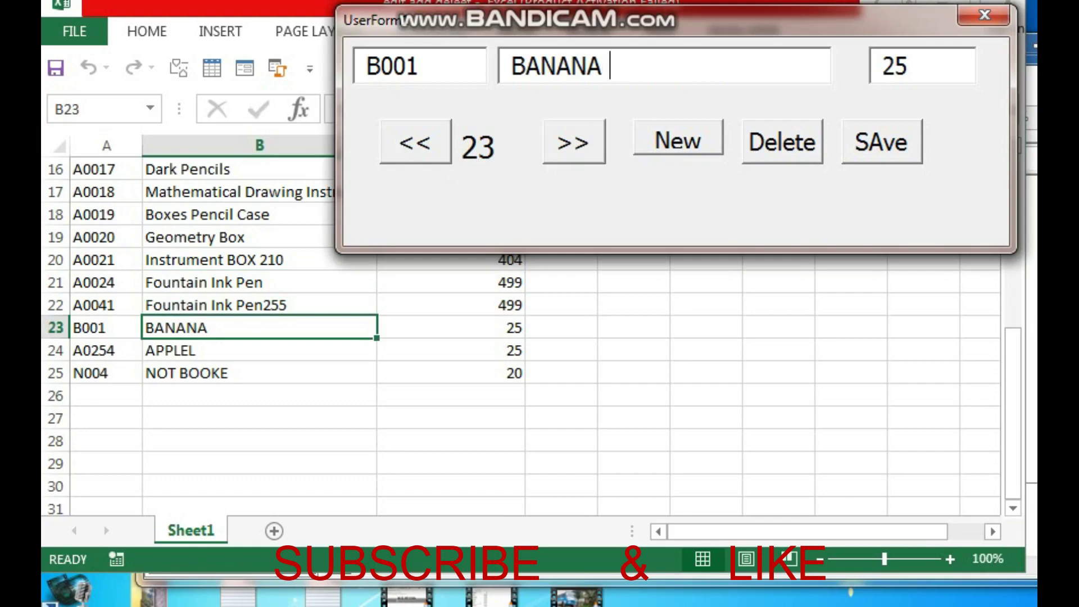
{"action": "type", "text": "MAI"}
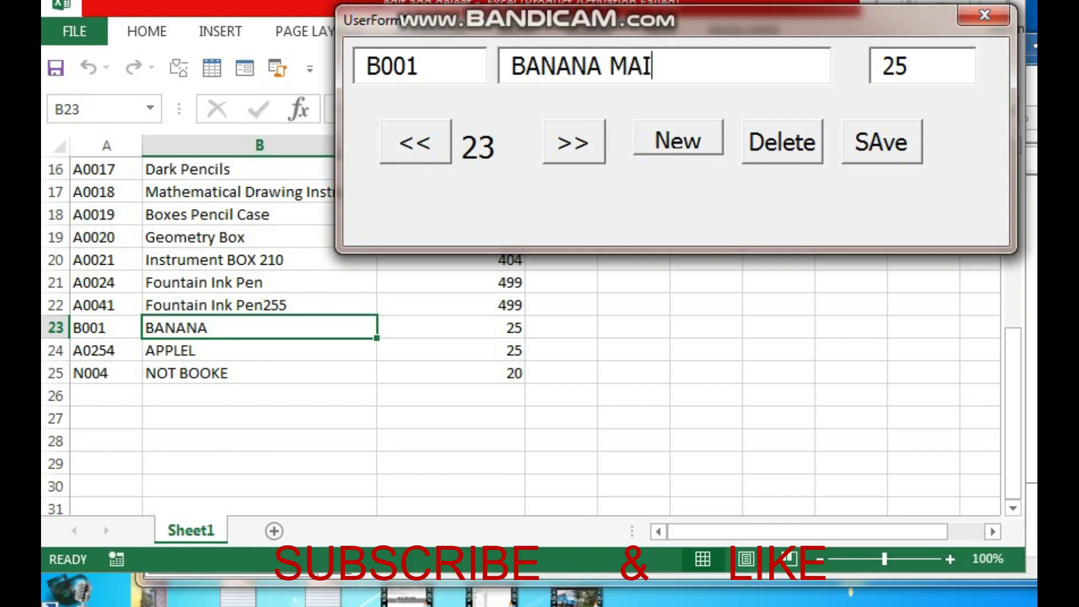
{"action": "type", "text": "SORE"}
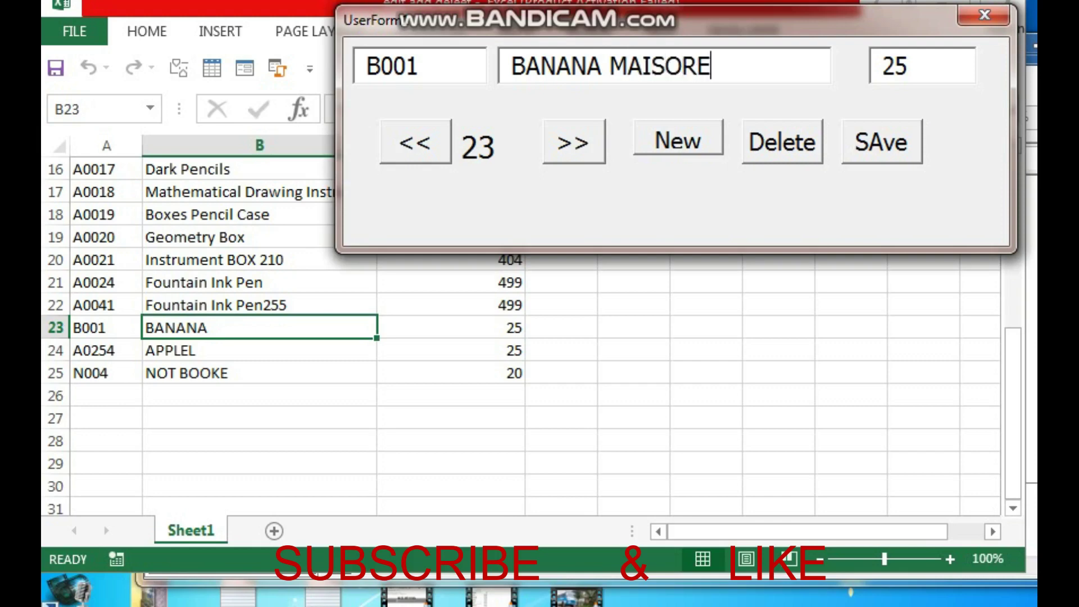
{"action": "left_click", "coordinate": [898, 133]}
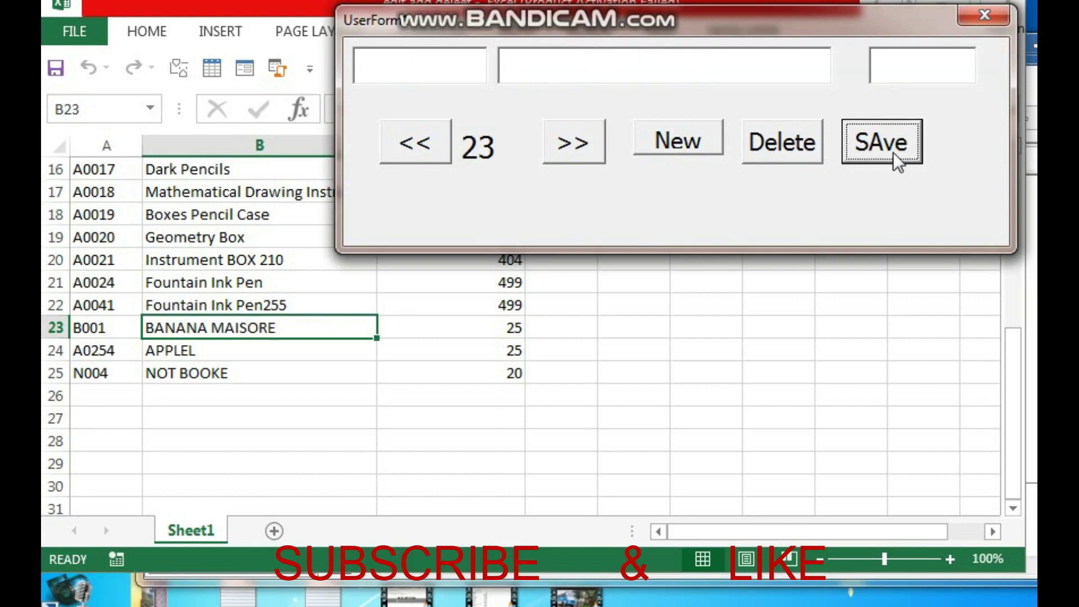
{"action": "left_click", "coordinate": [286, 328]}
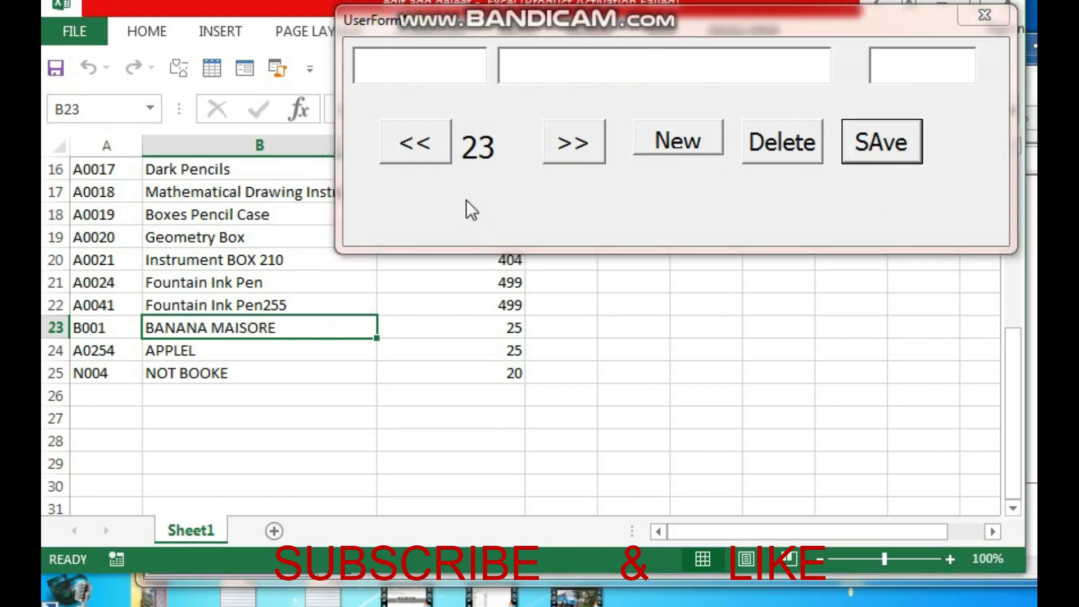
Step: Navigate to record 21, A0024 Fountain Ink Pen 499, and drag the form lower
{"action": "left_click", "coordinate": [423, 147]}
{"action": "left_click", "coordinate": [424, 145]}
{"action": "left_click", "coordinate": [426, 144]}
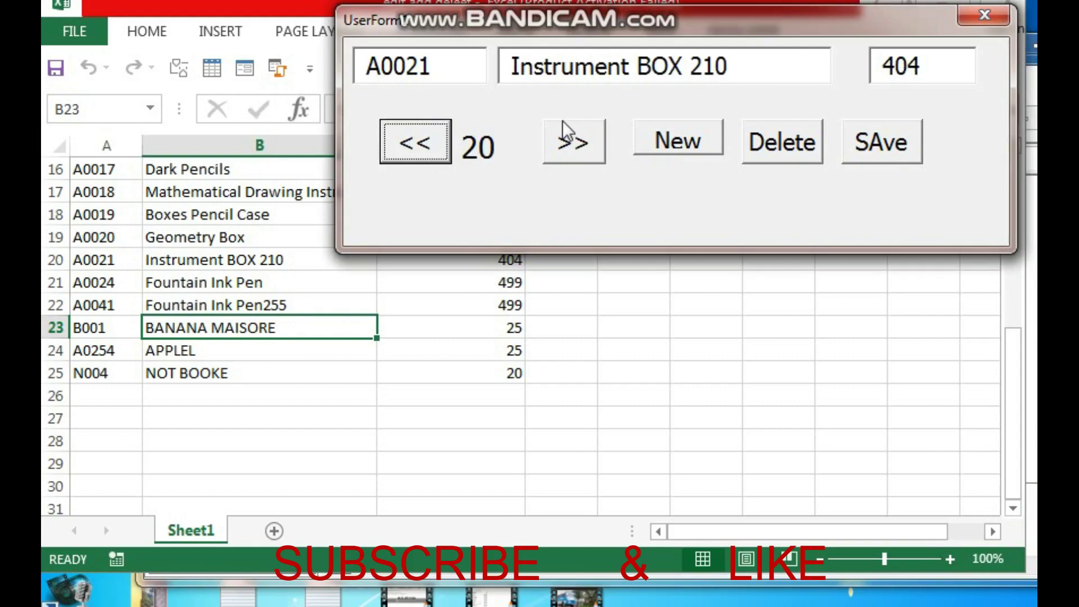
{"action": "left_click", "coordinate": [568, 138]}
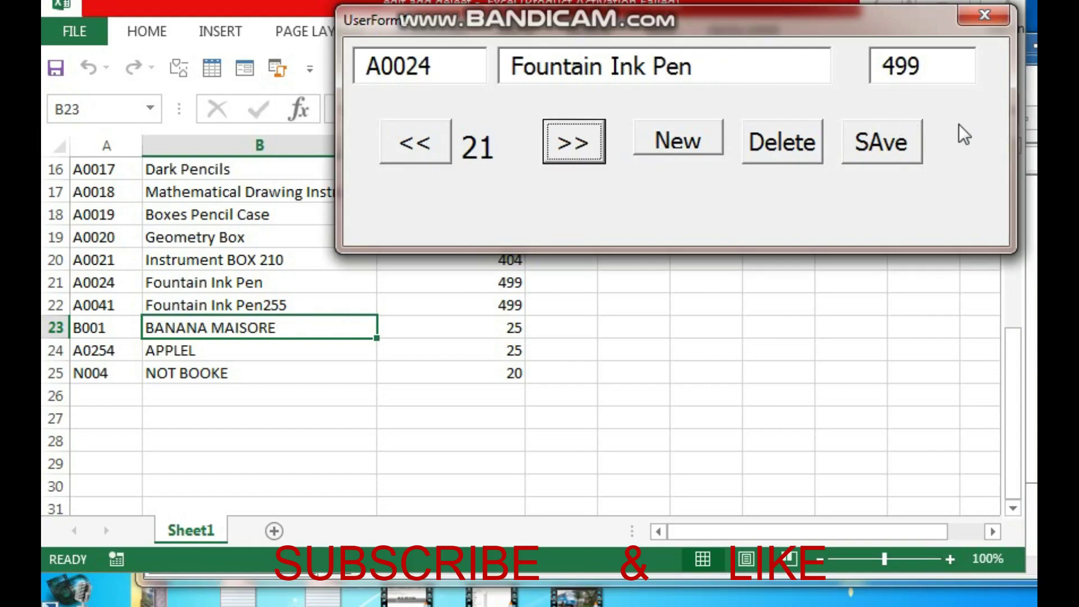
{"action": "left_click_drag", "start_coordinate": [909, 34], "coordinate": [821, 141]}
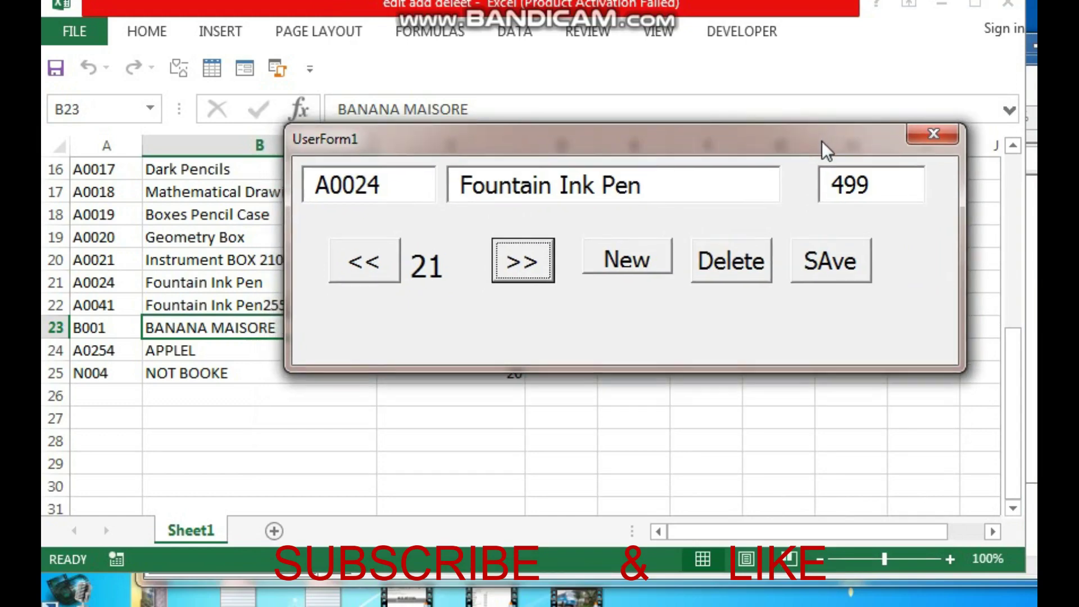